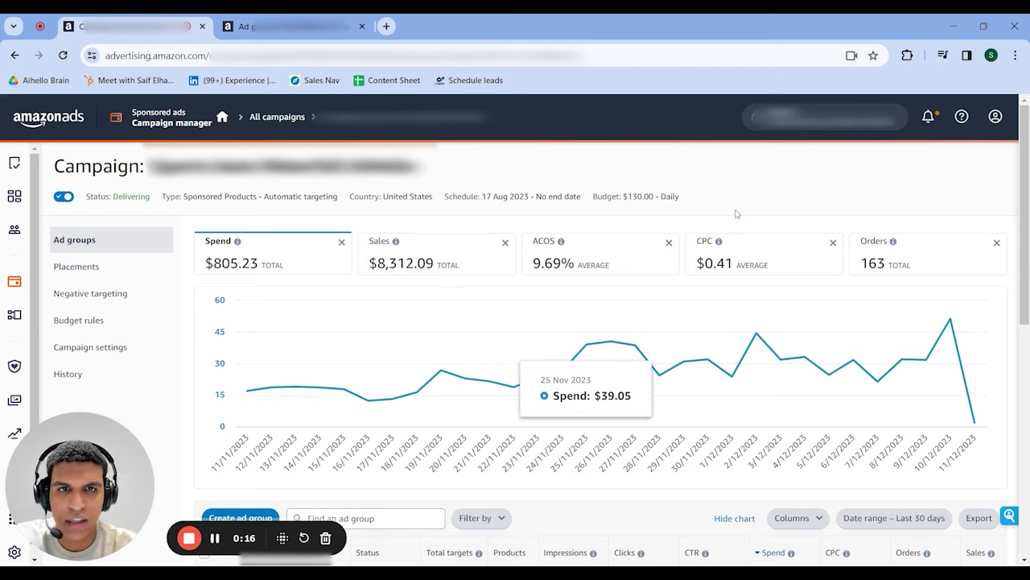
Step: Examine the campaign's spend, sales, ACOS, CPC and orders over the last 30 days, along with its ad group table
scroll(511, 263, down, 1)
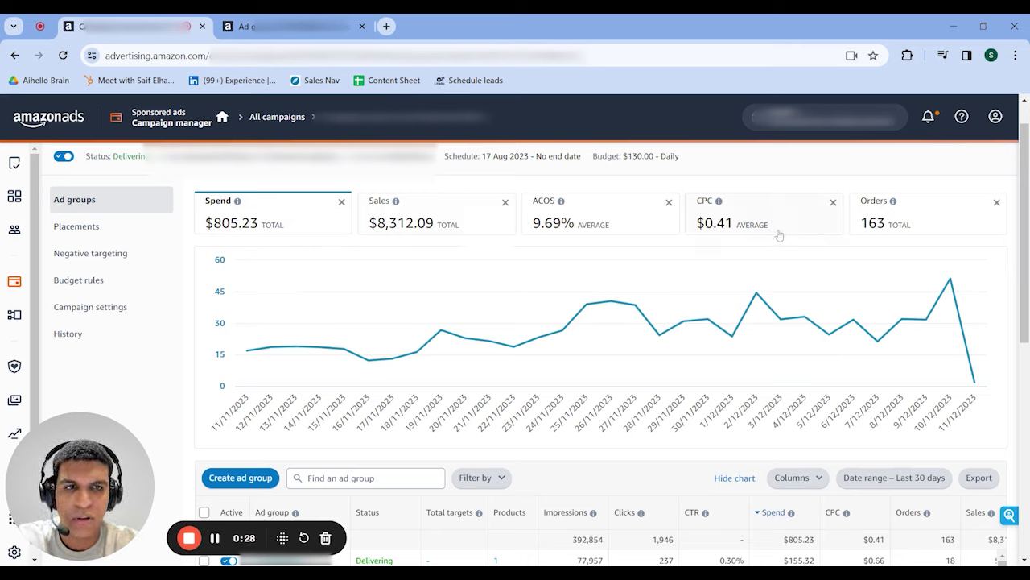
mouse_move(714, 315)
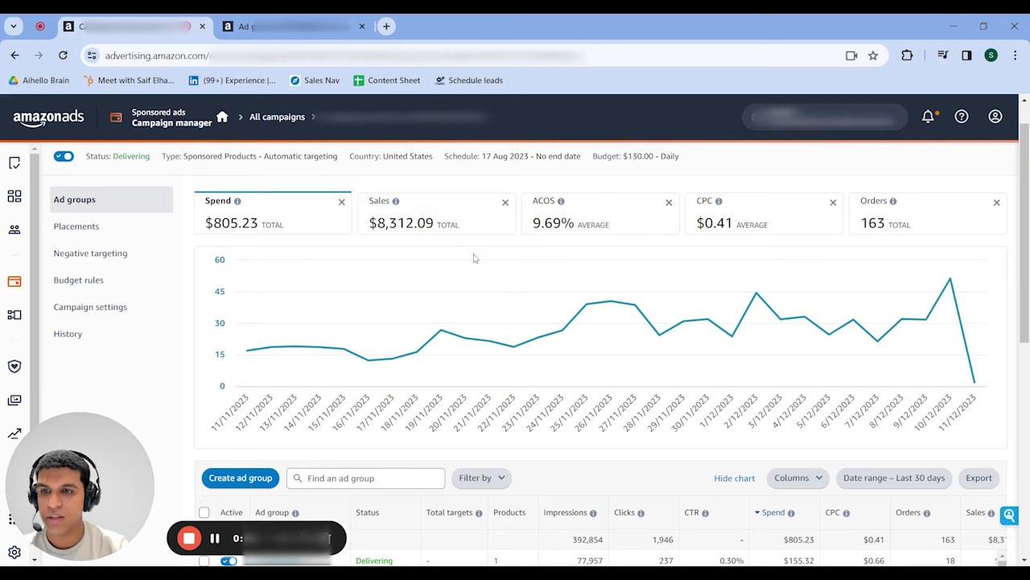
scroll(747, 322, down, 1)
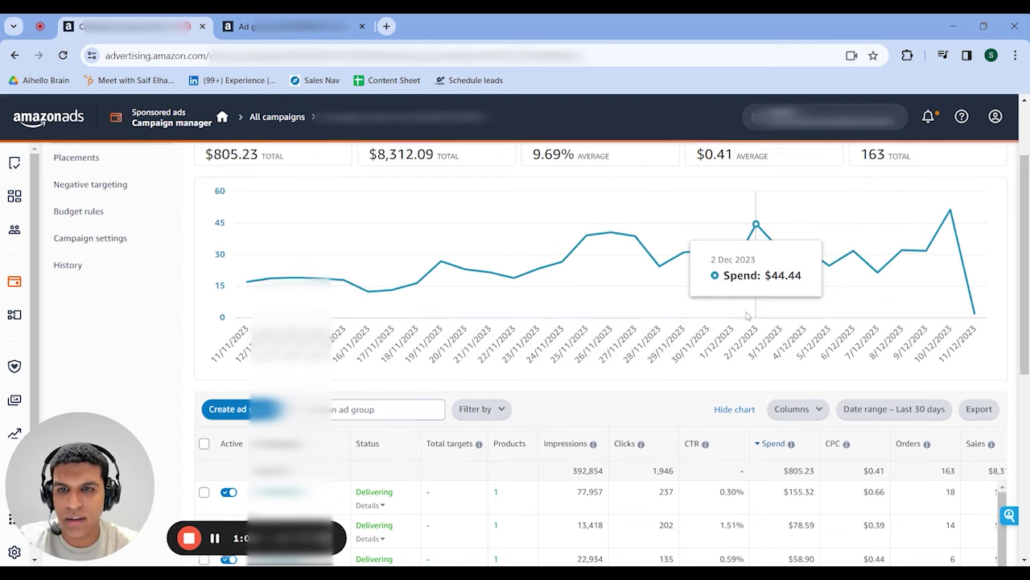
scroll(608, 234, down, 3)
scroll(608, 233, up, 5)
scroll(409, 237, down, 4)
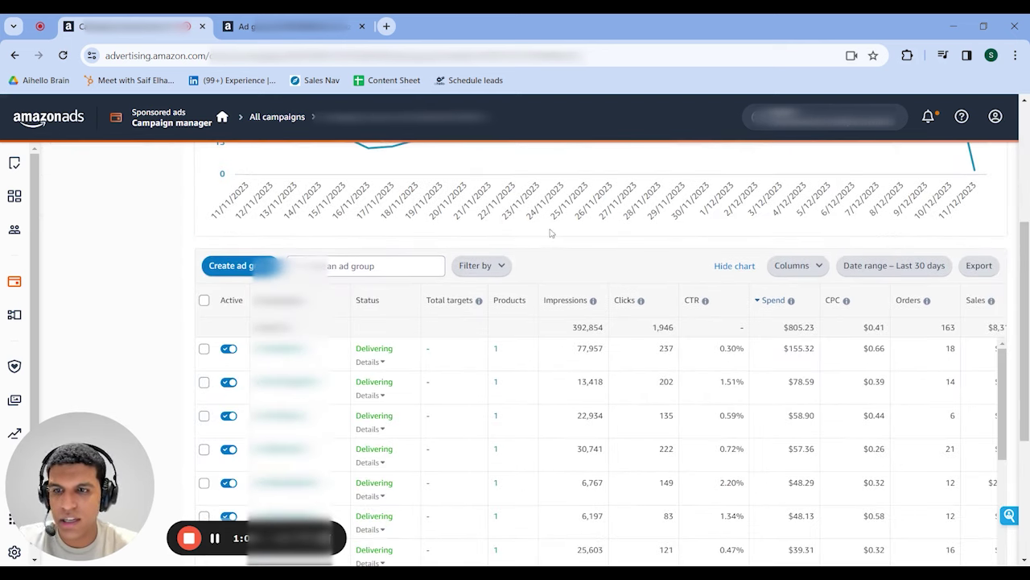
scroll(552, 230, down, 1)
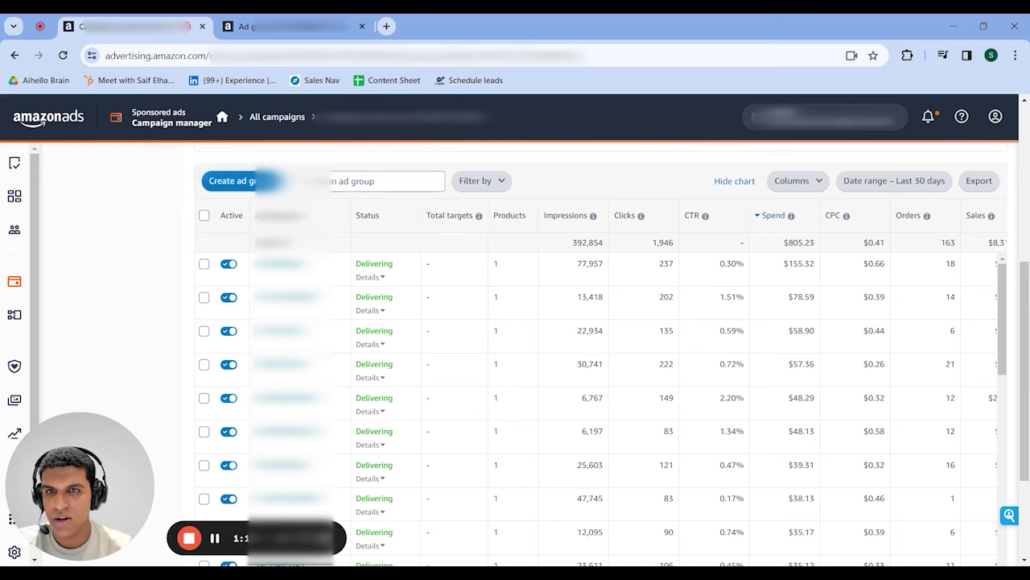
scroll(146, 308, down, 1)
scroll(146, 307, down, 2)
scroll(145, 308, up, 5)
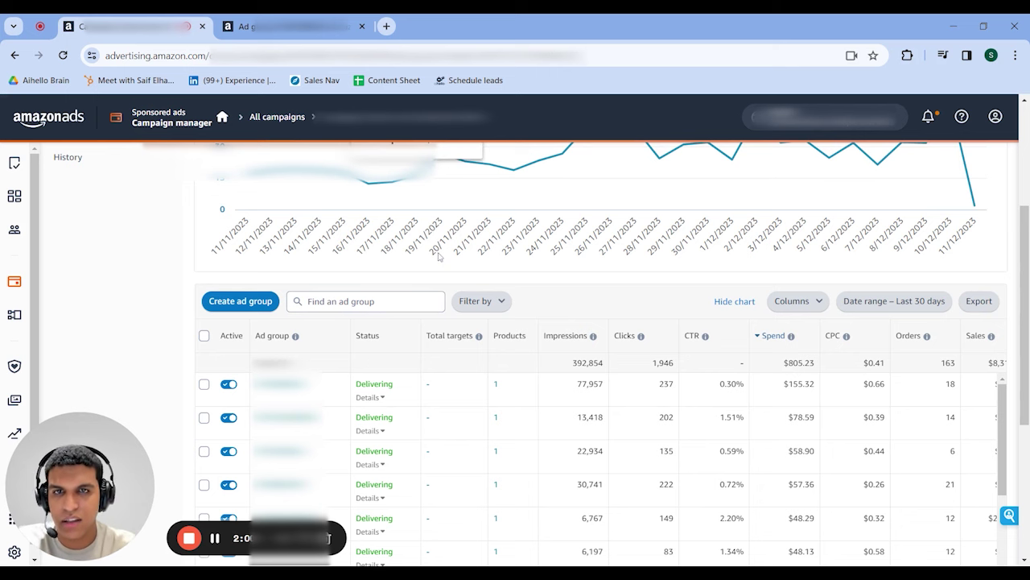
scroll(439, 256, up, 3)
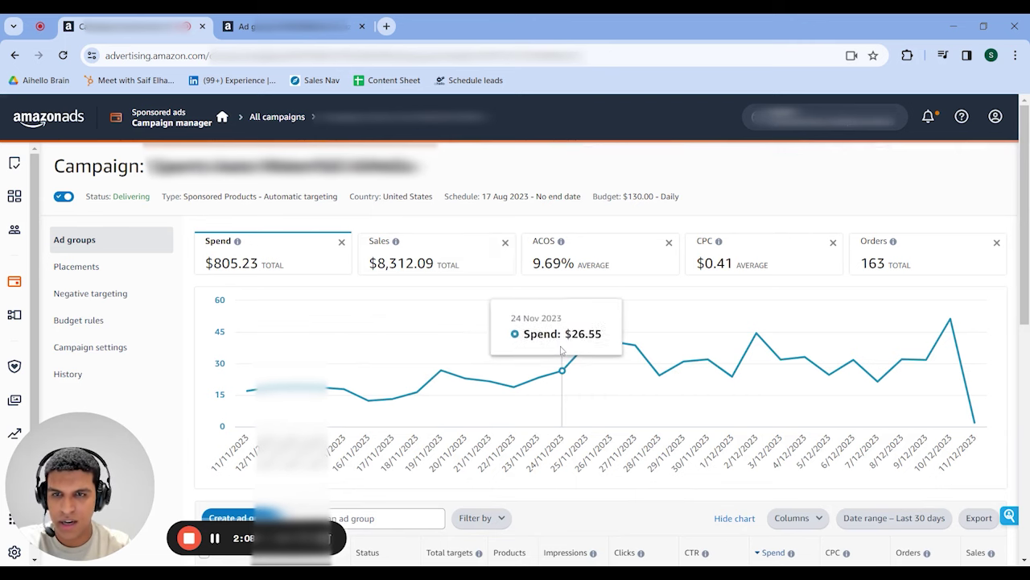
scroll(451, 334, down, 3)
scroll(491, 355, up, 3)
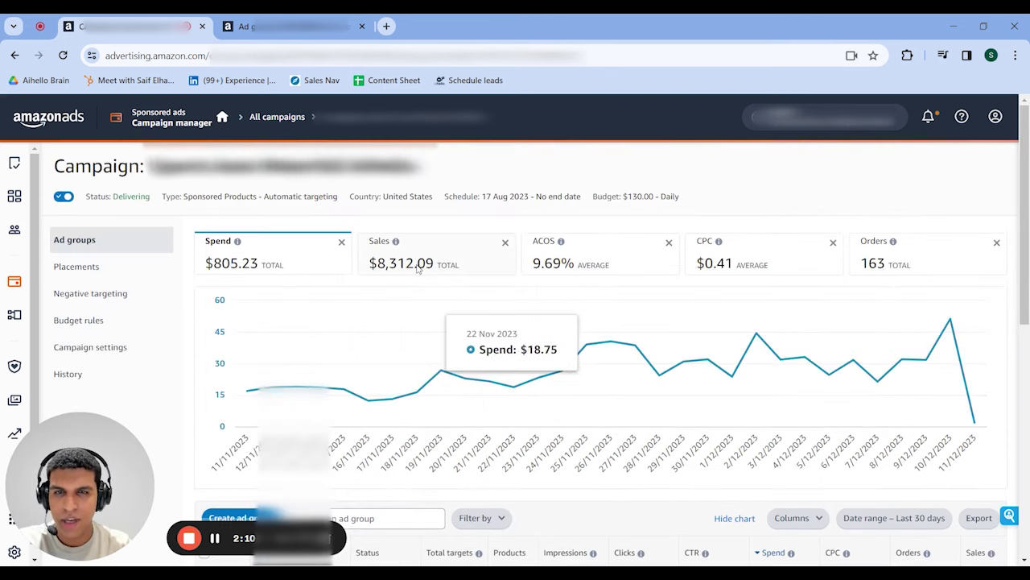
mouse_move(543, 338)
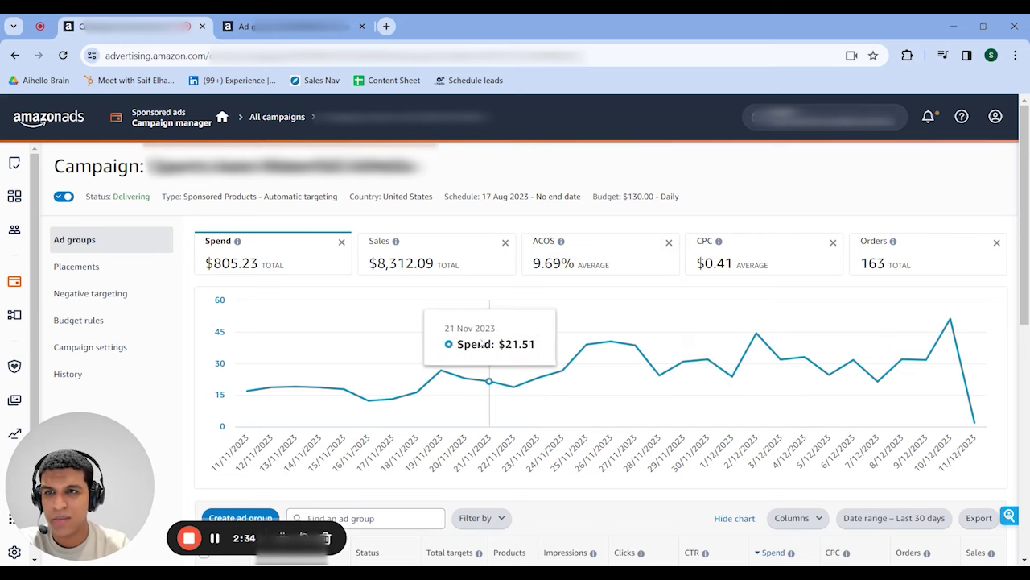
Step: Open the campaign's placements and compare bid adjustment, spend, orders, sales and ACOS across placements, marking the Rest of search ACOS
click(110, 274)
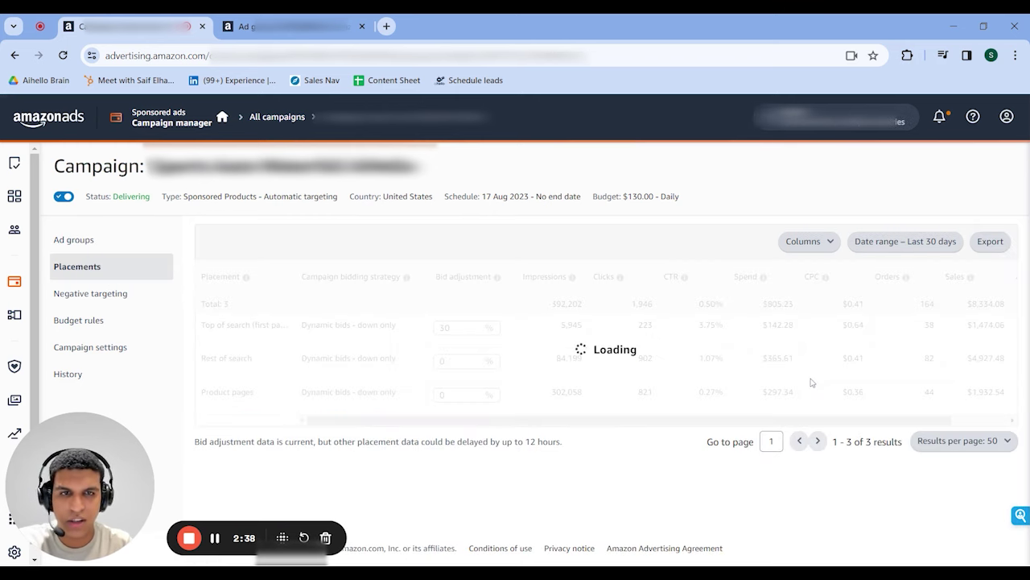
scroll(899, 345, right, 5)
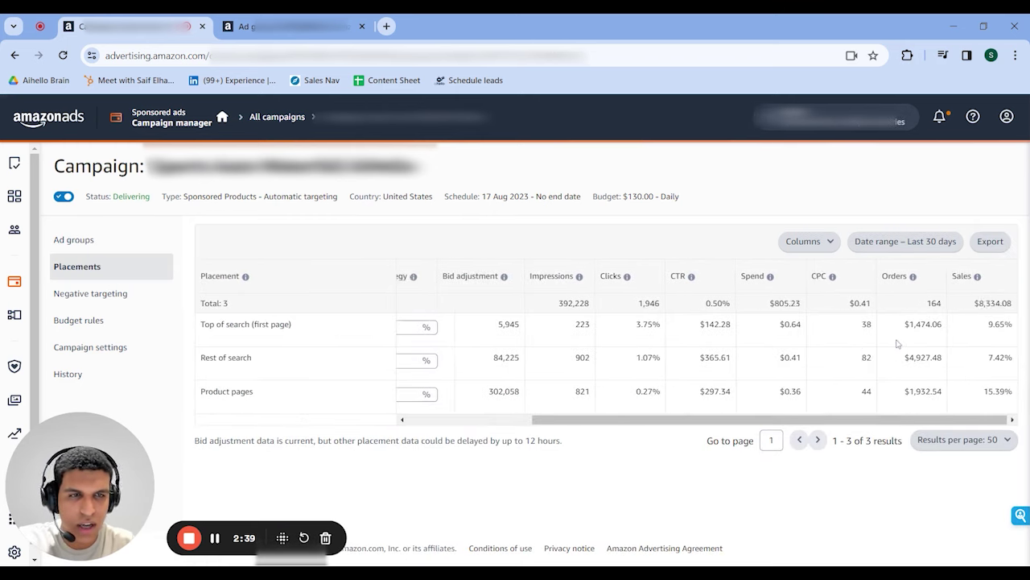
scroll(899, 344, left, 5)
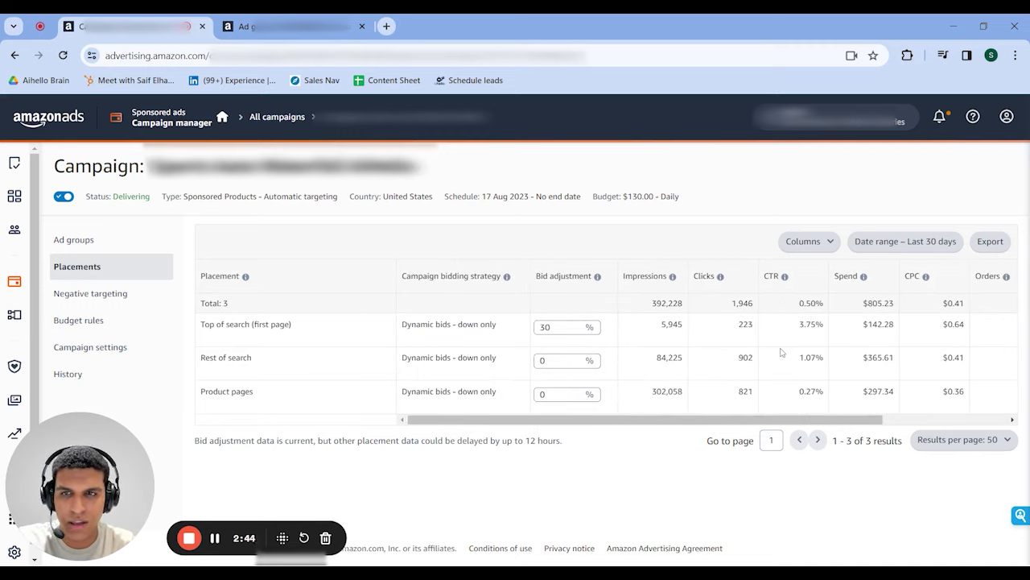
scroll(782, 353, right, 3)
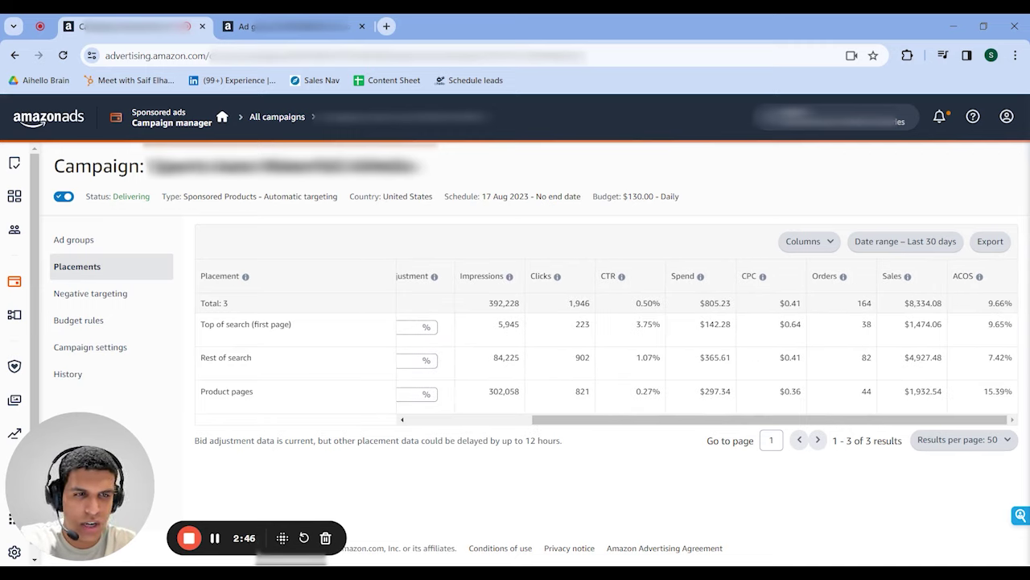
scroll(633, 394, left, 3)
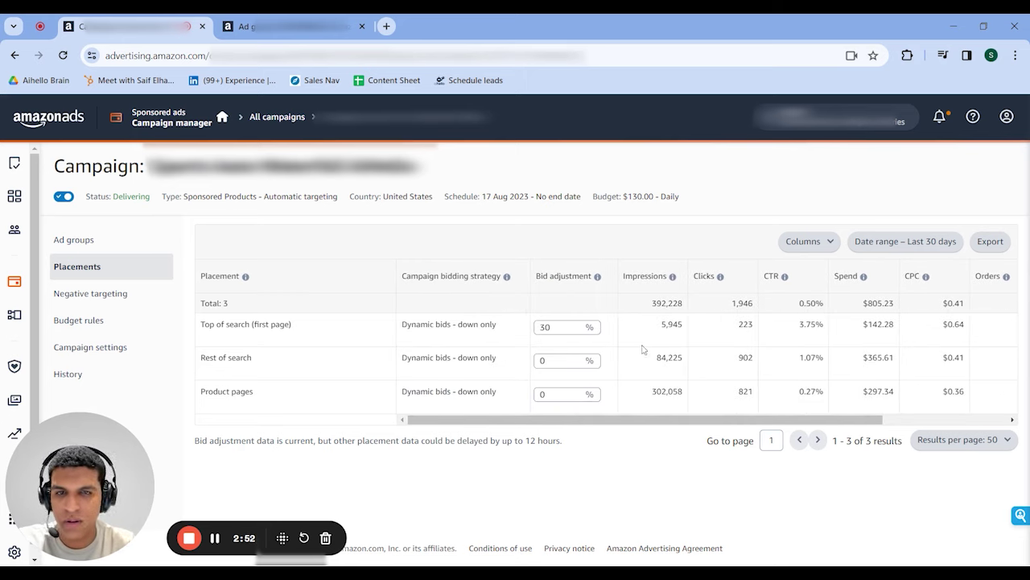
scroll(696, 358, right, 3)
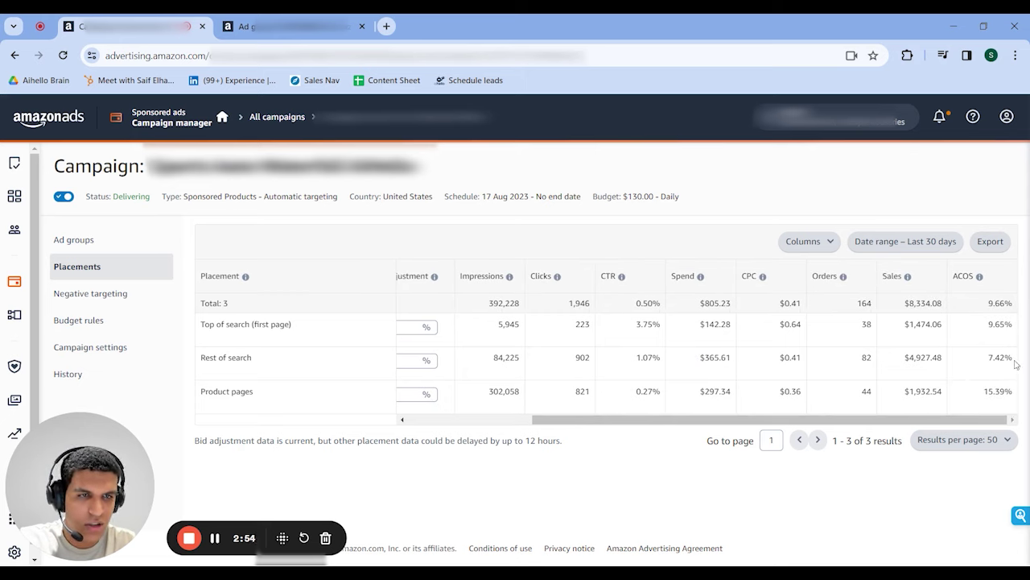
drag(1017, 361, 948, 358)
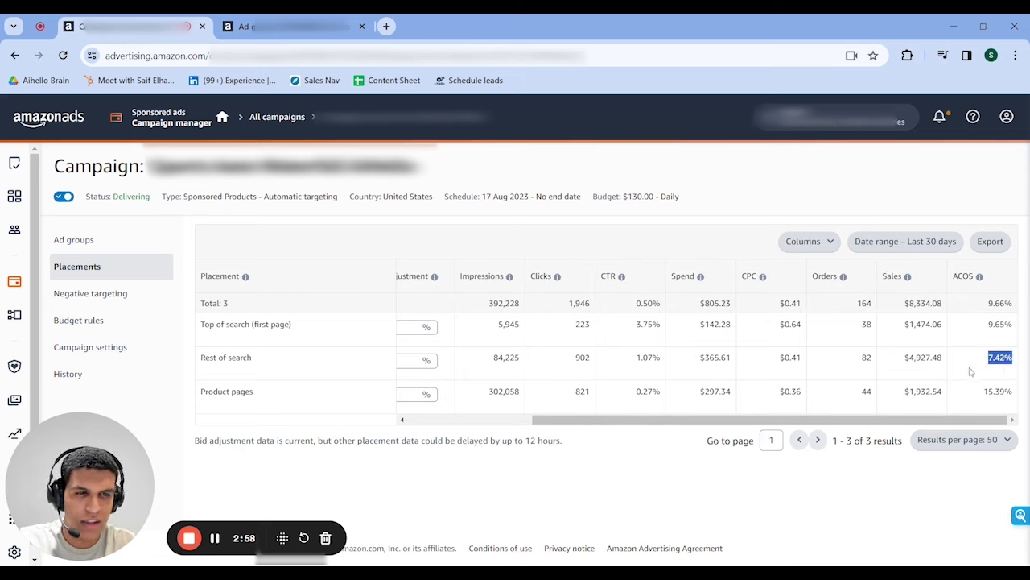
Step: Set the Rest of search placement's bid adjustment to 40% and save it
scroll(969, 364, left, 5)
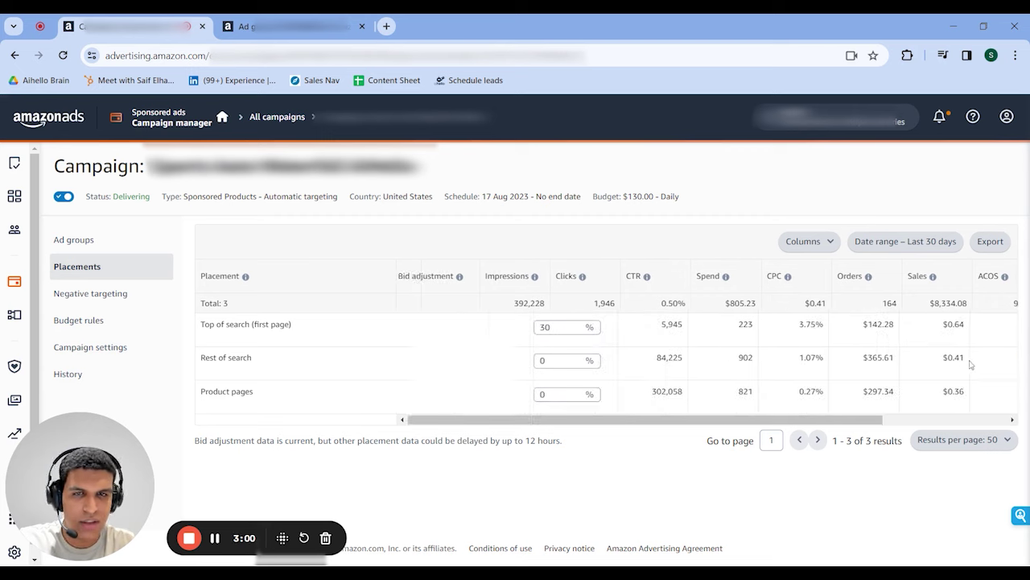
click(558, 360)
key(BackSpace)
text(40)
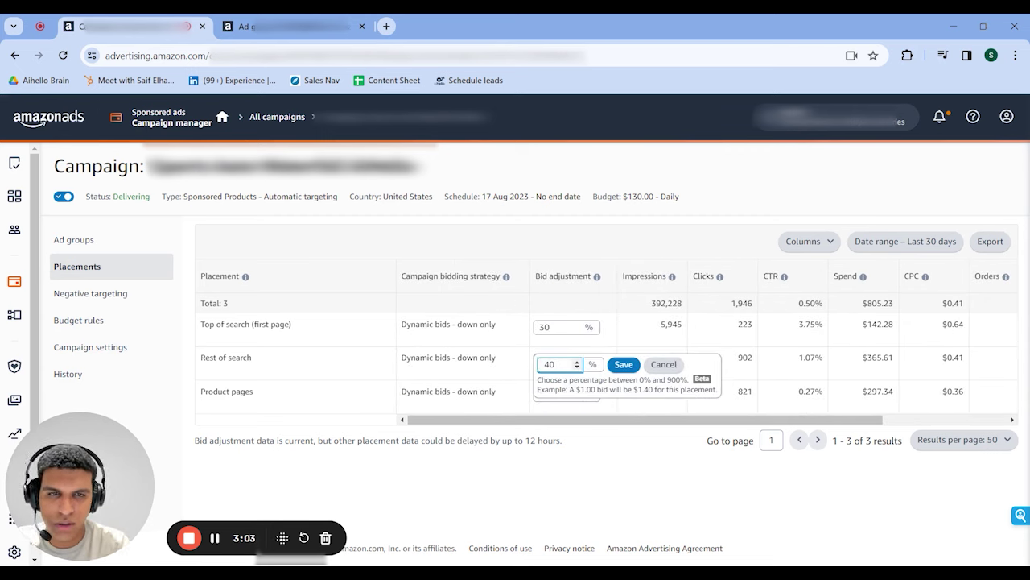
click(623, 364)
scroll(781, 360, right, 3)
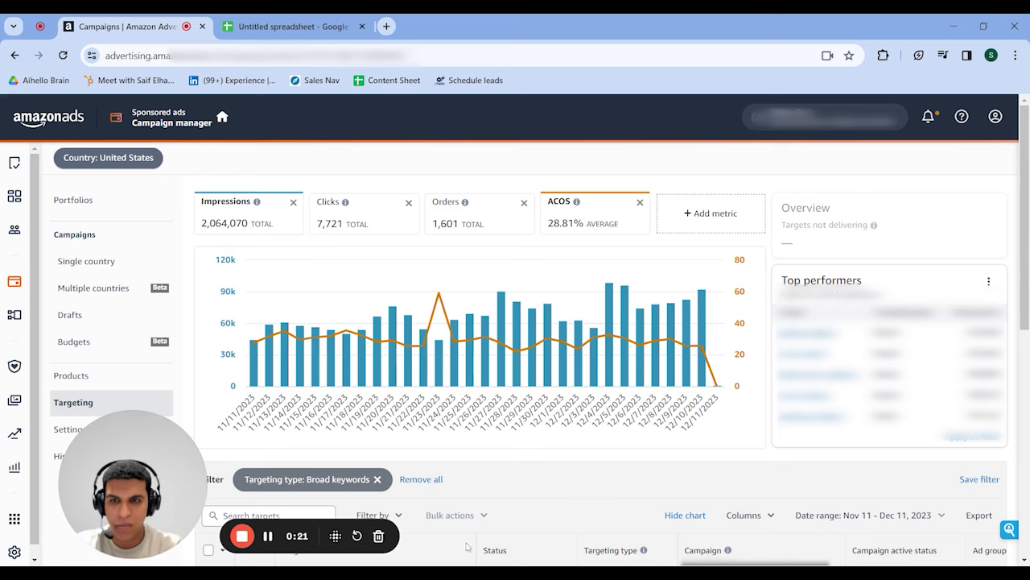
Step: Remove the Broad keywords targeting type filter from the targets table
scroll(548, 483, down, 1)
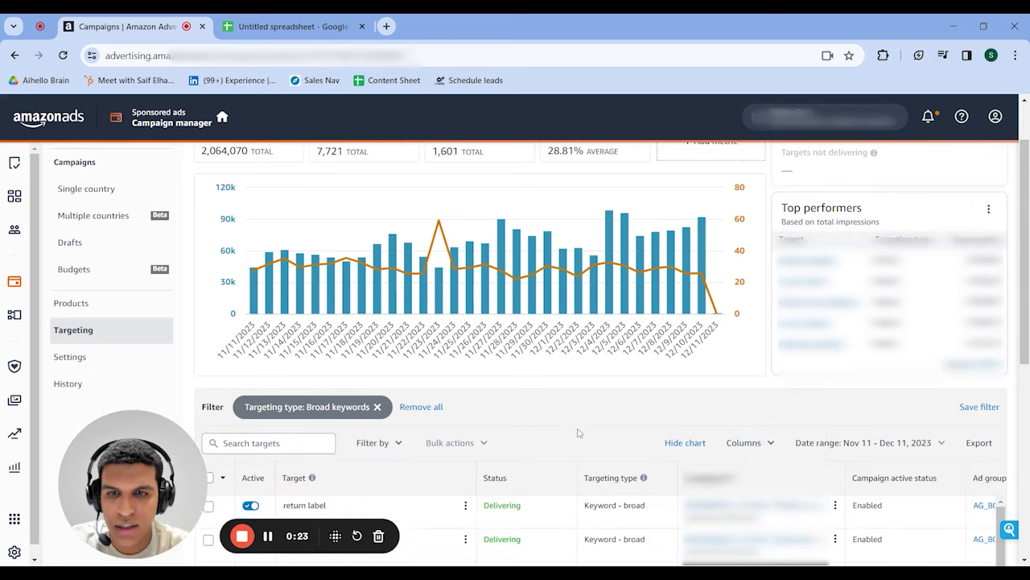
click(377, 406)
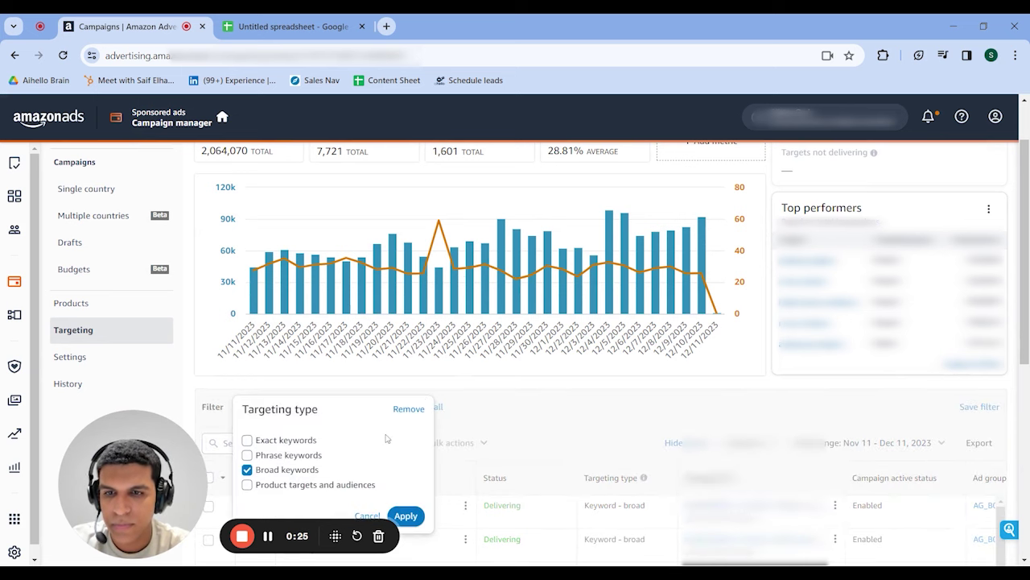
scroll(379, 451, down, 1)
click(366, 475)
click(376, 366)
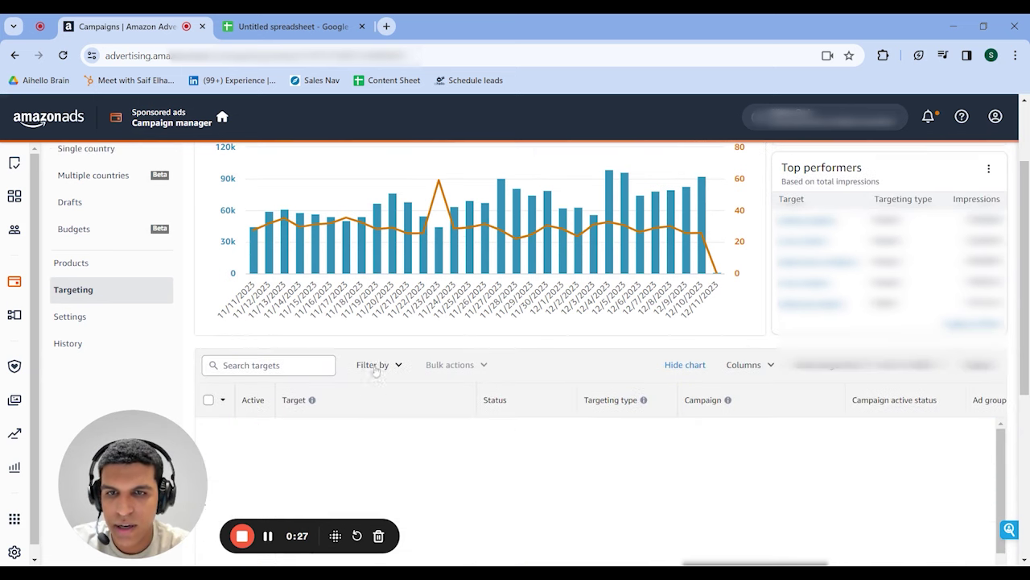
Step: Filter the targets table by targeting type so that it lists only Exact keywords
click(374, 363)
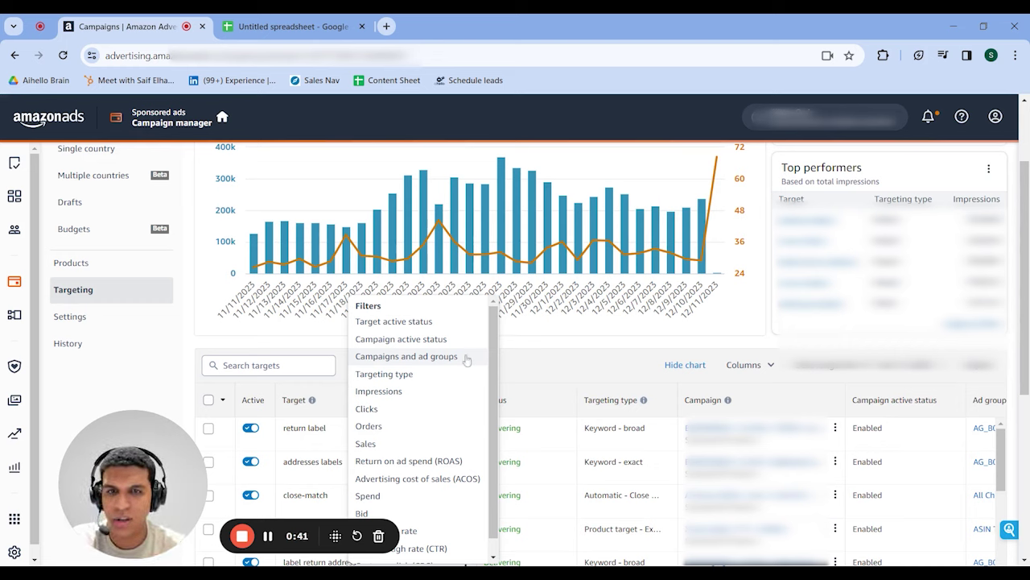
click(553, 365)
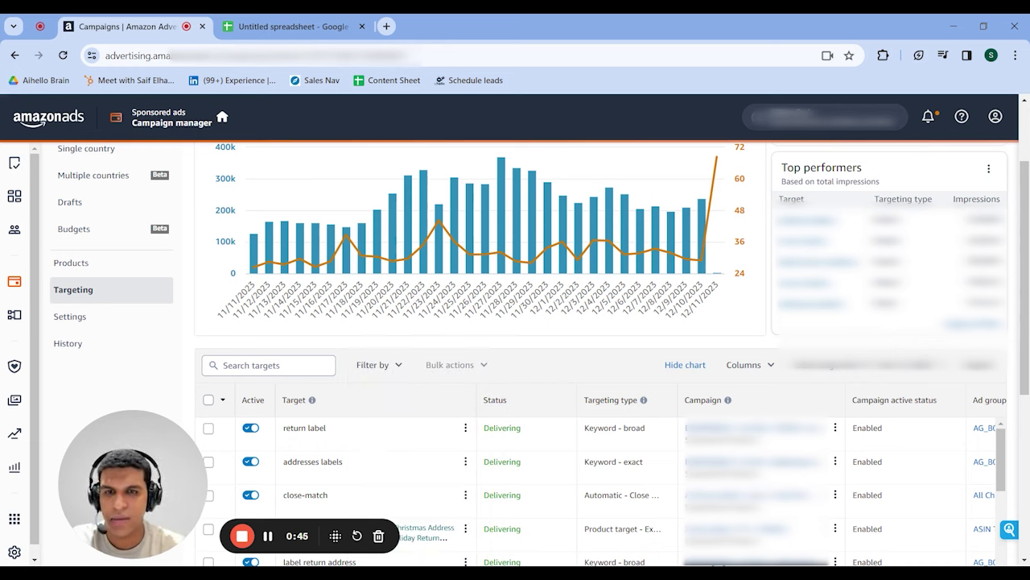
click(390, 365)
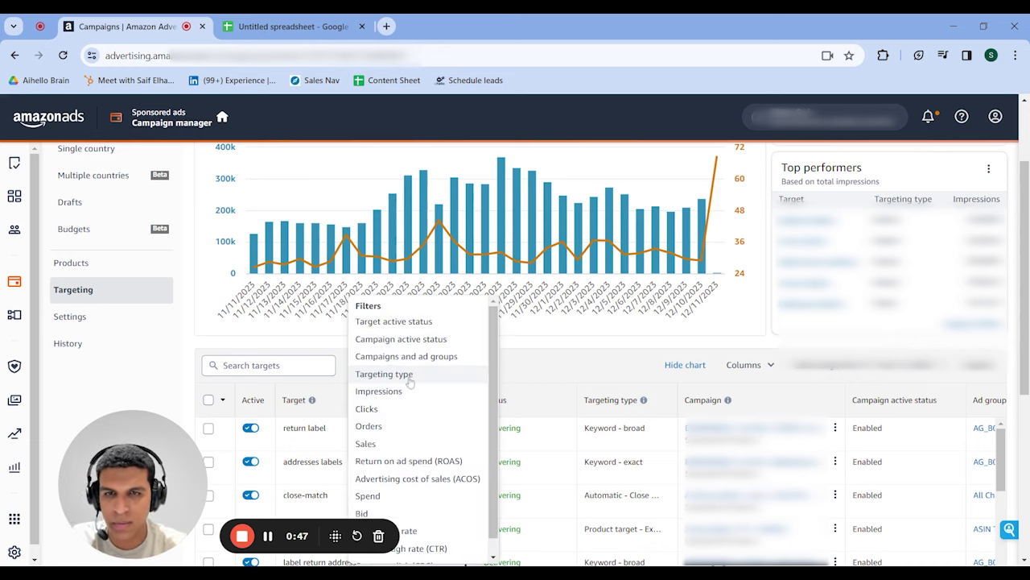
click(409, 380)
click(286, 400)
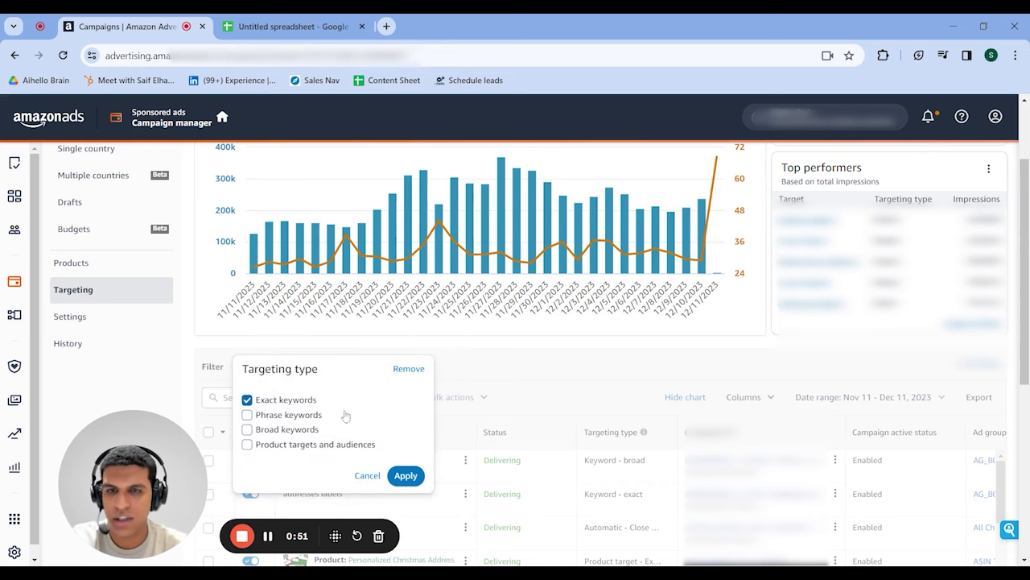
click(405, 474)
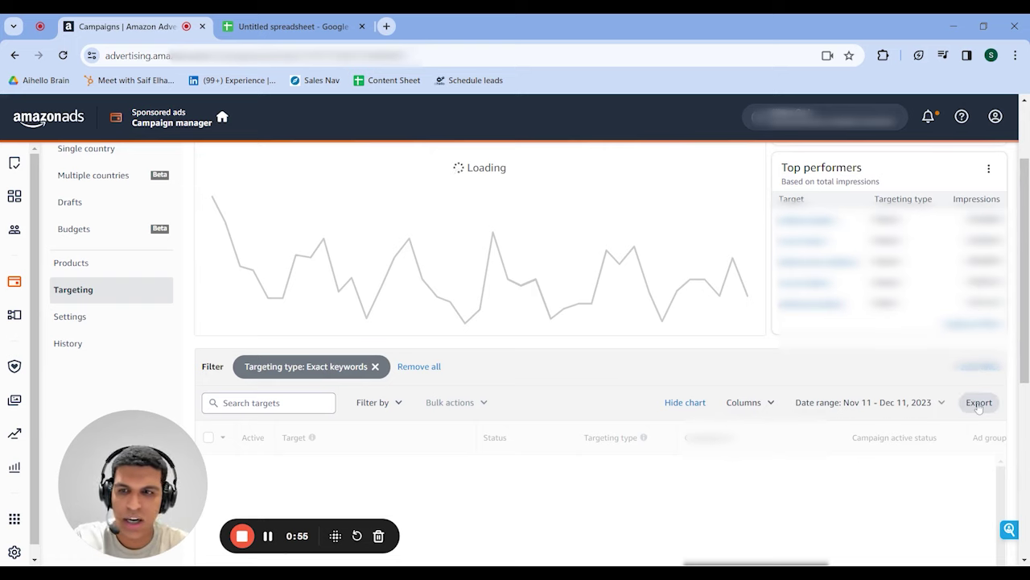
Step: Change the targeting type filter to Phrase keywords only, with Exact keywords deselected
click(338, 366)
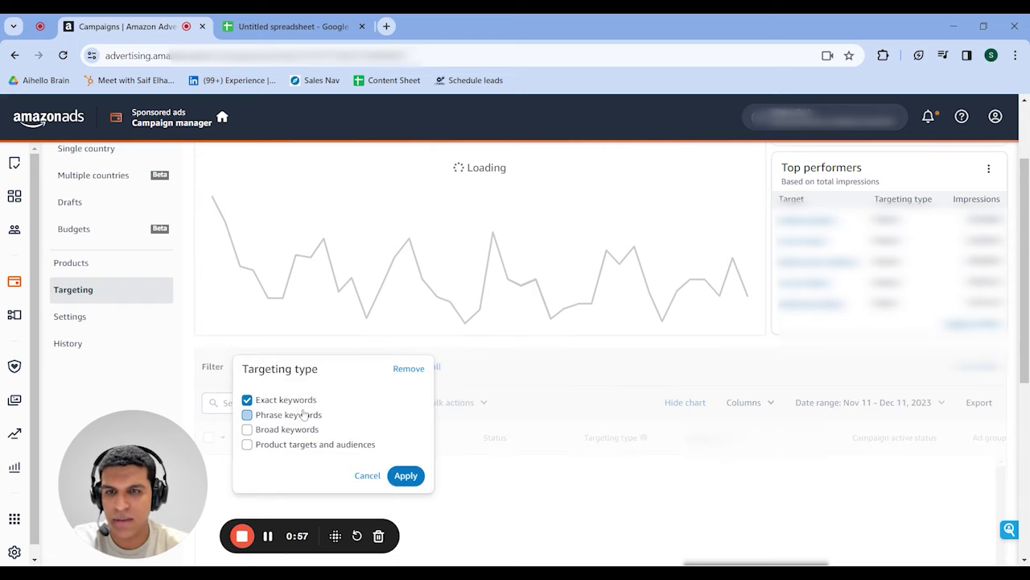
click(247, 415)
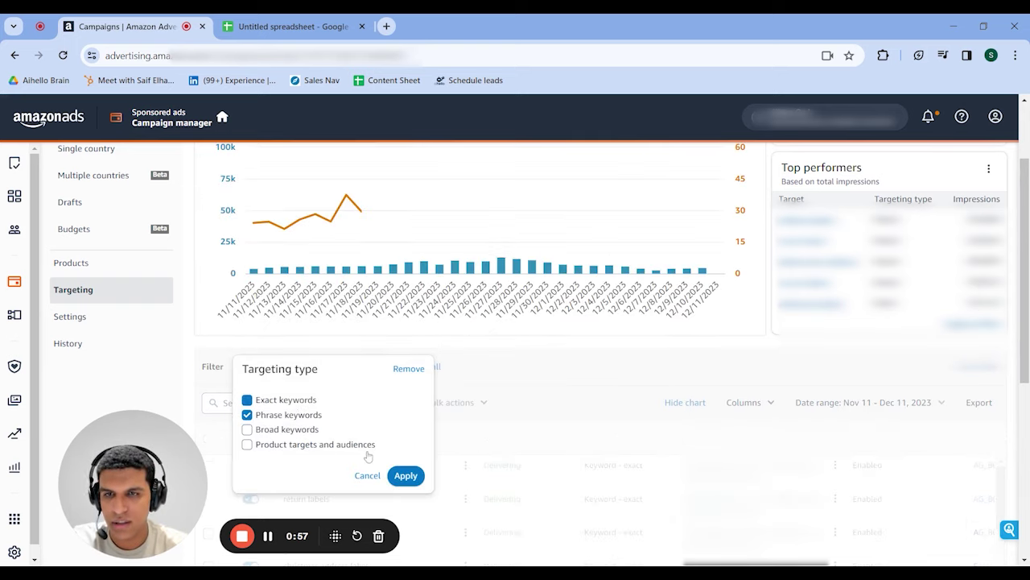
click(405, 475)
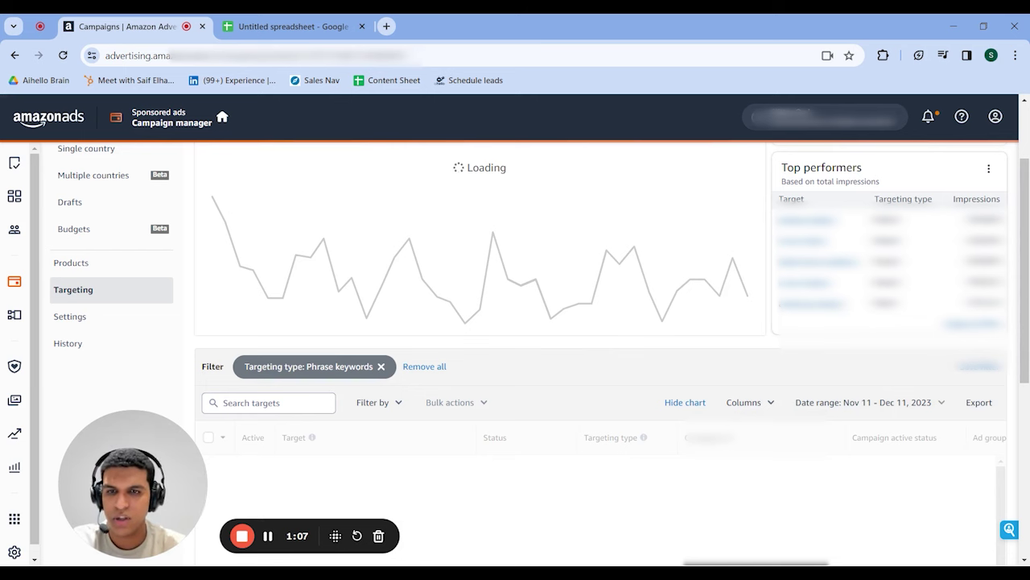
Step: Switch to the Google Sheets spreadsheet and review the Broad, Phrase and Exact columns on the SB sheet, checking the SP sheet too
click(307, 18)
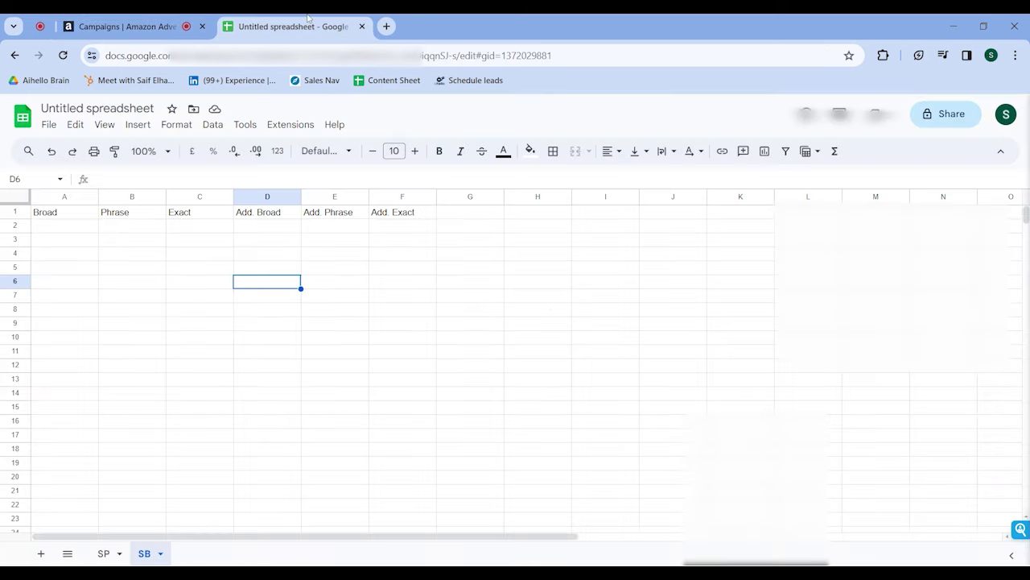
drag(143, 439, 322, 415)
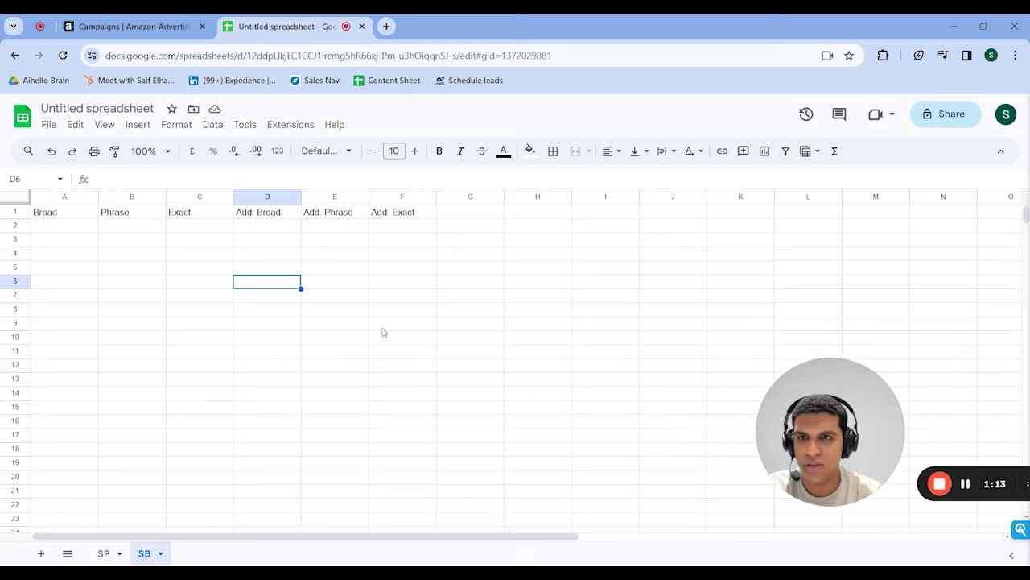
click(318, 354)
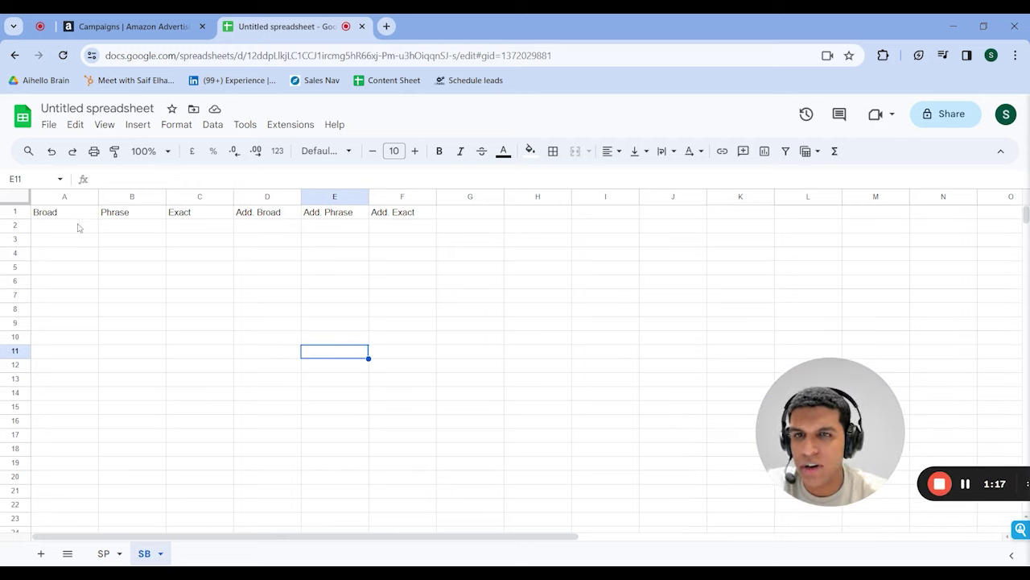
click(71, 204)
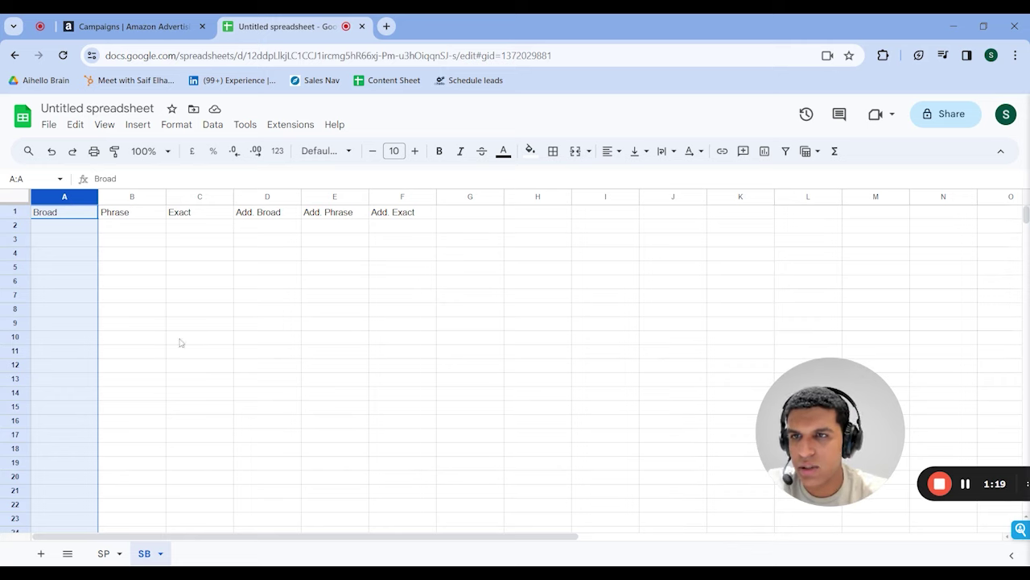
click(133, 198)
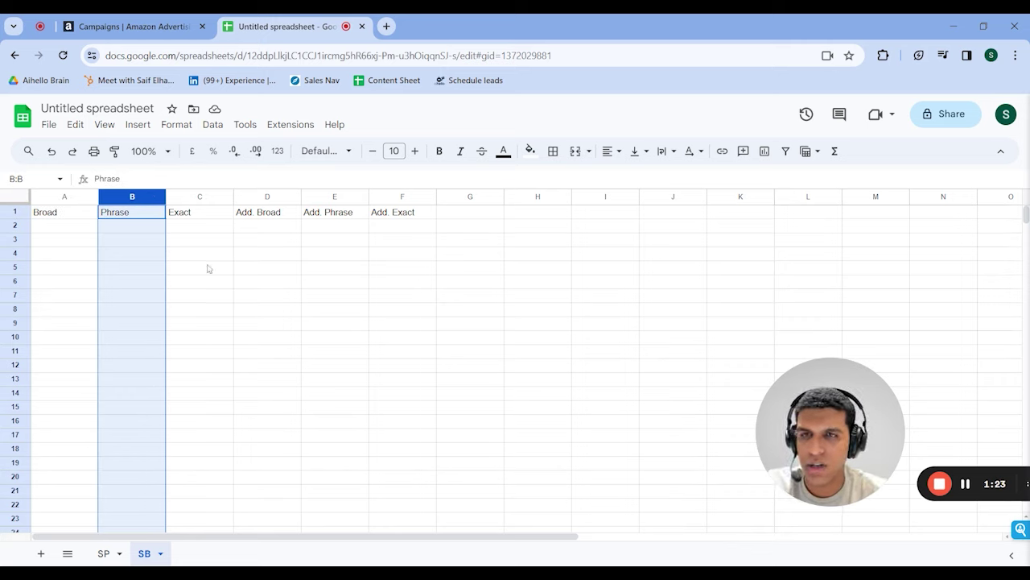
click(204, 199)
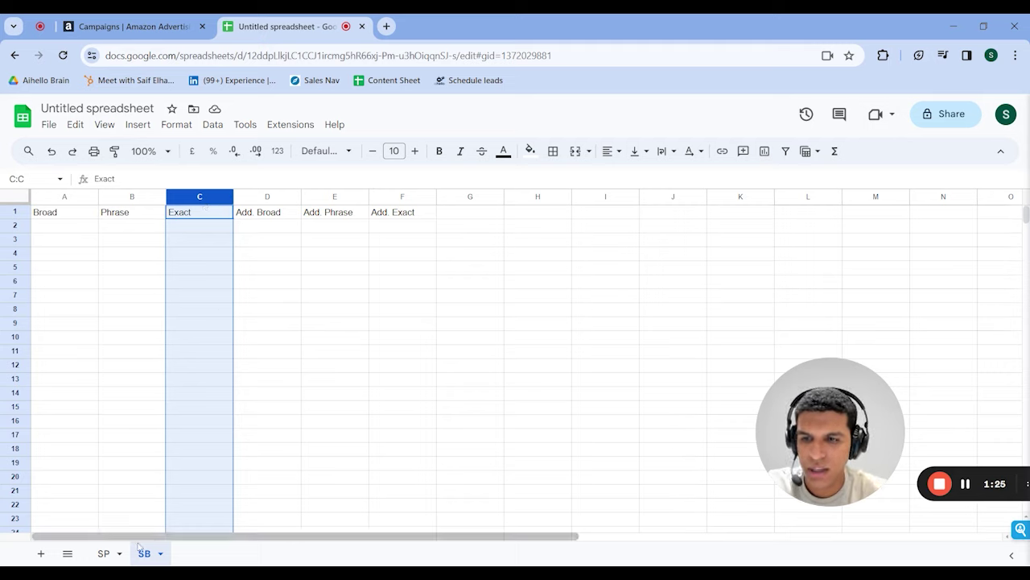
click(105, 553)
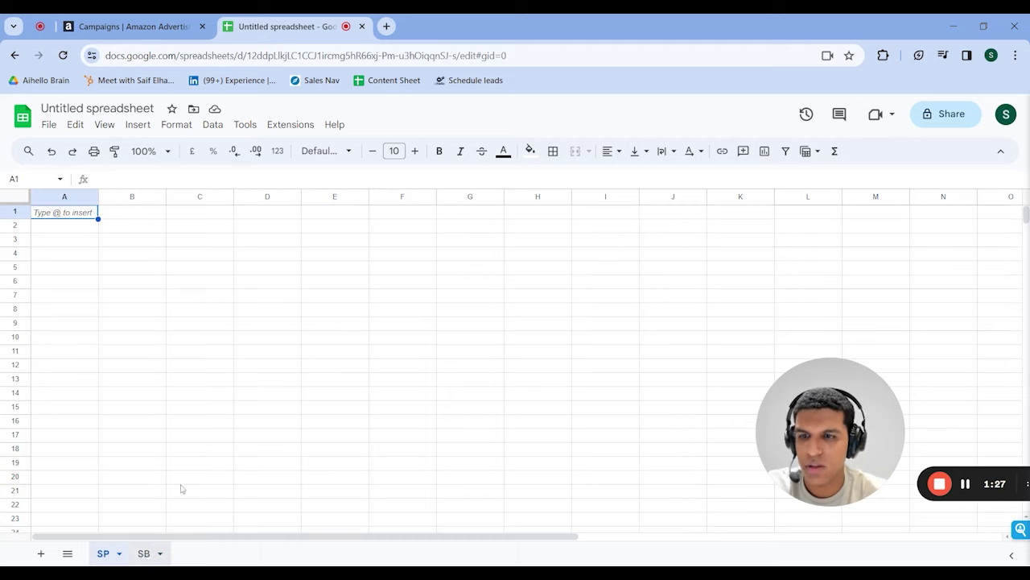
click(145, 553)
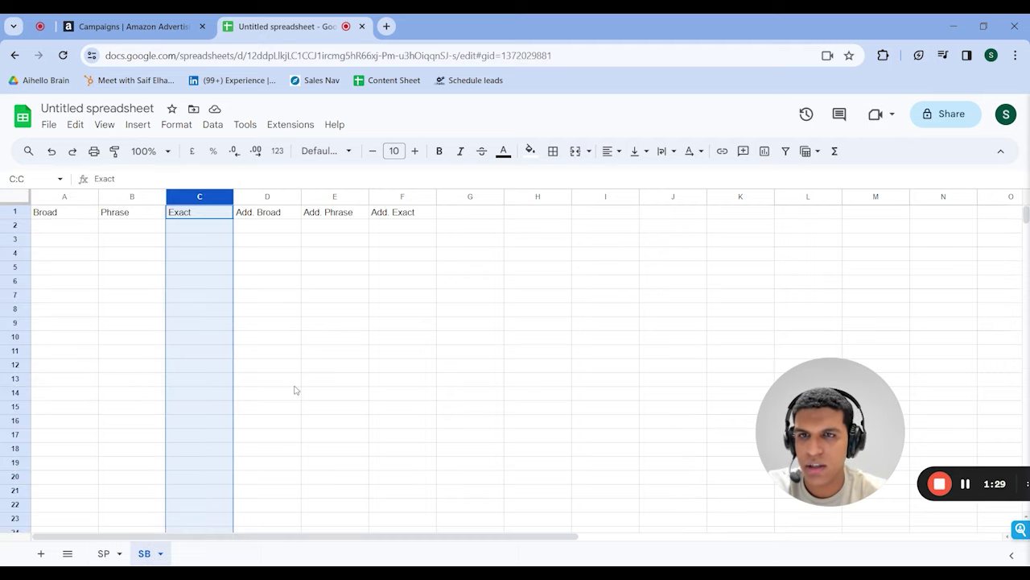
click(378, 351)
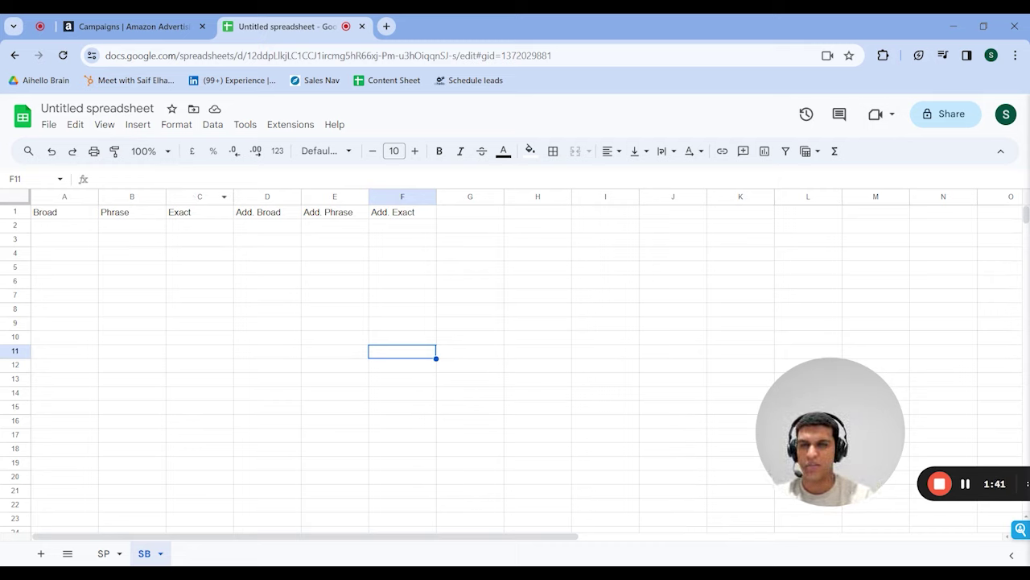
Step: Examine the Add. Broad, Add. Phrase and Add. Exact columns on the SB sheet and compare with the SP sheet
click(263, 197)
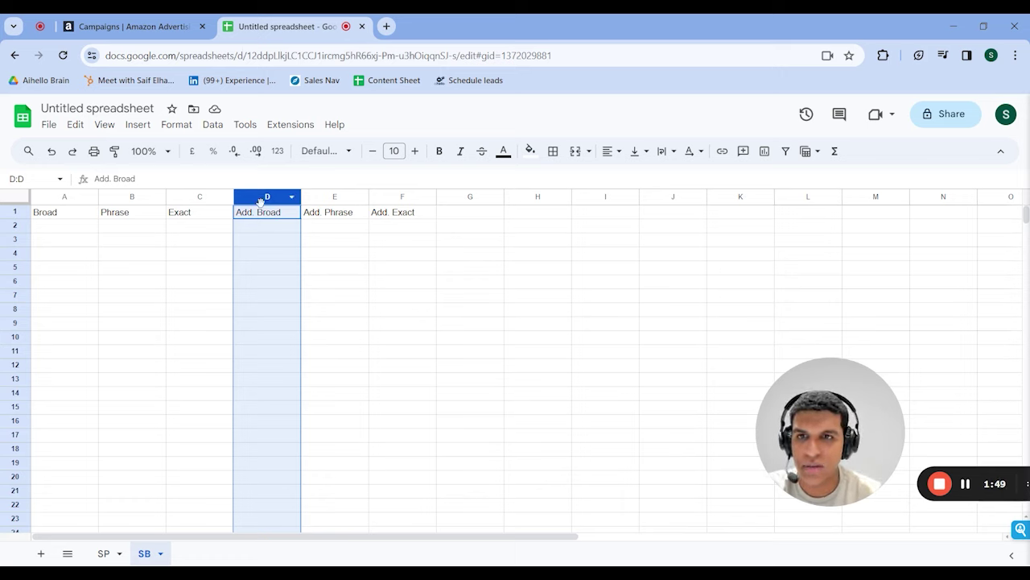
click(329, 199)
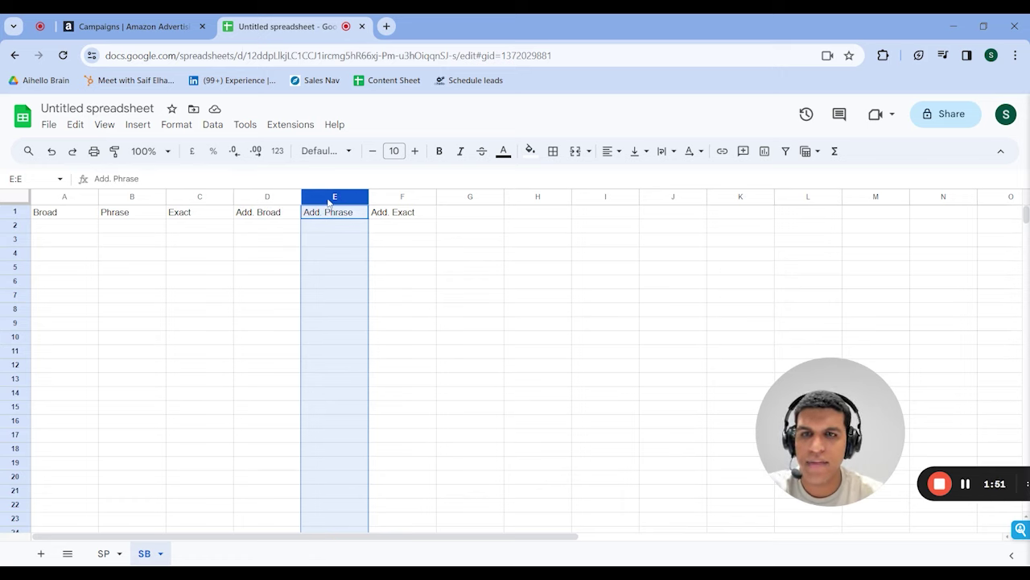
click(396, 198)
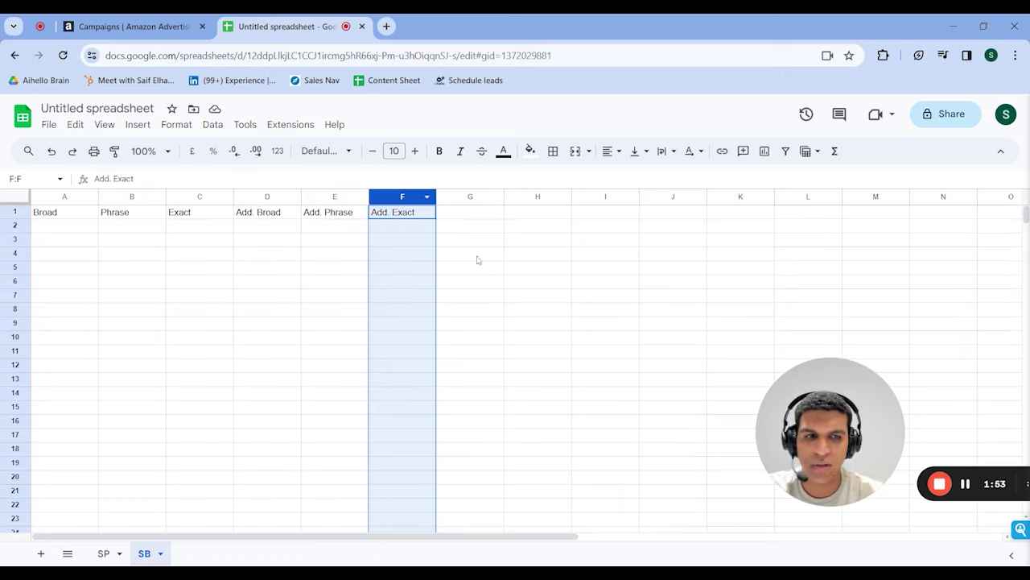
click(103, 553)
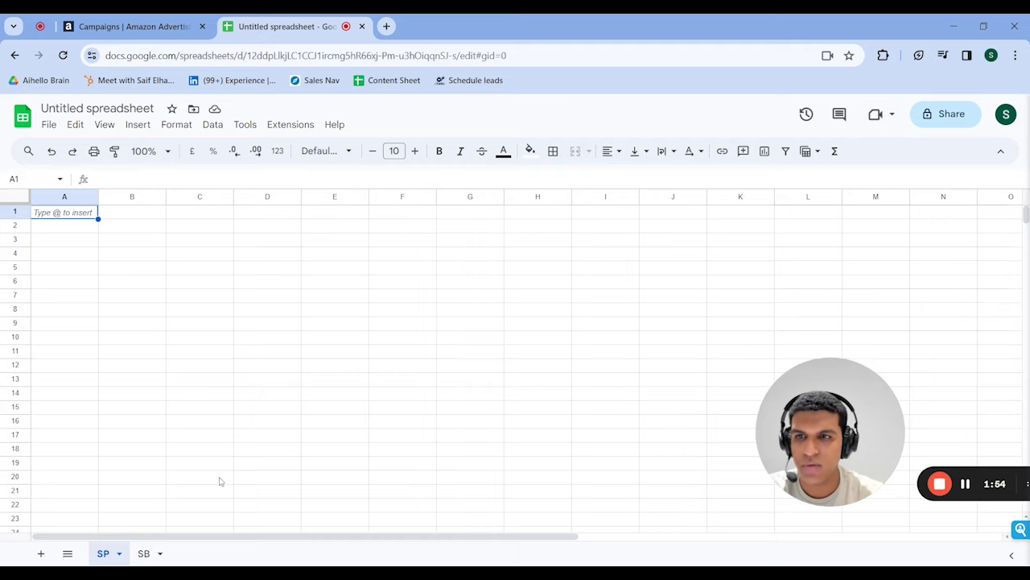
click(150, 553)
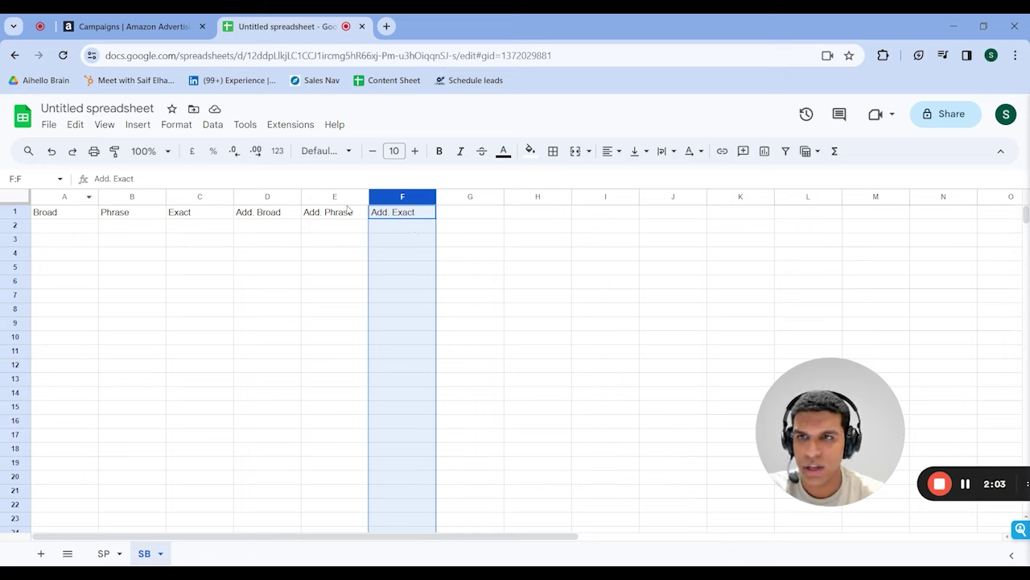
click(465, 201)
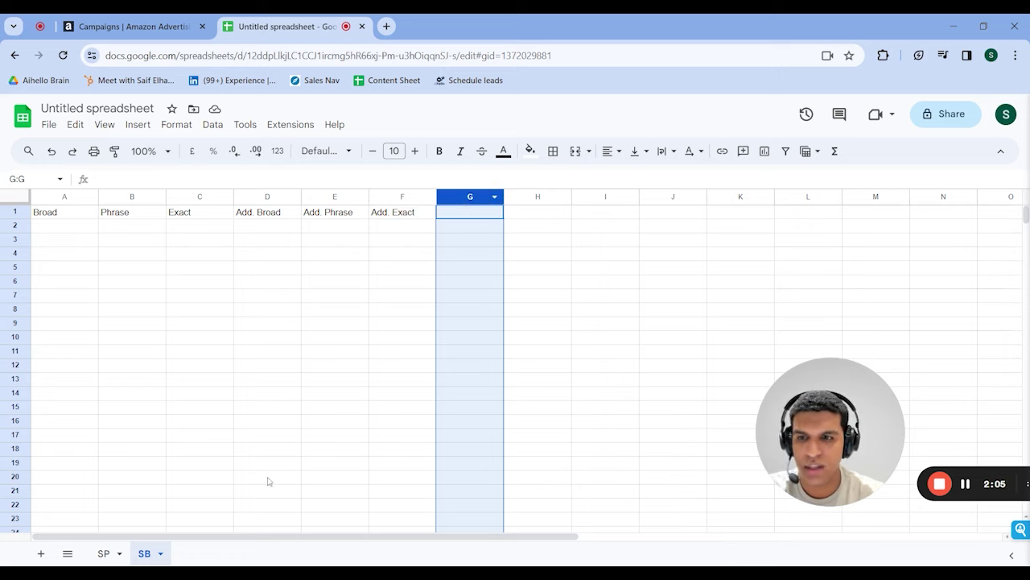
Step: Add a new sheet to the spreadsheet and enter the header "SB Keywords" in cell A1
click(40, 553)
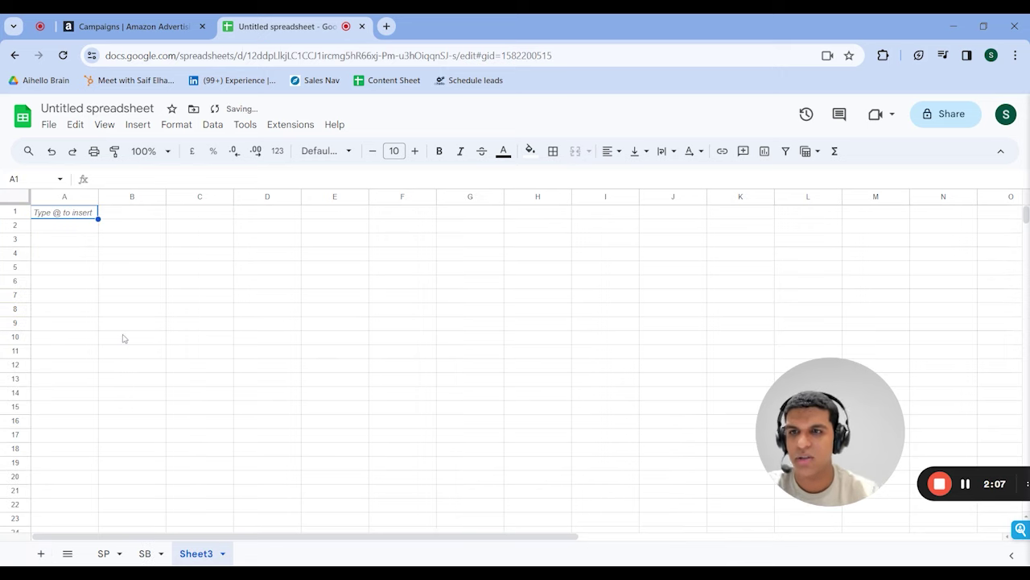
text(SB Keywords)
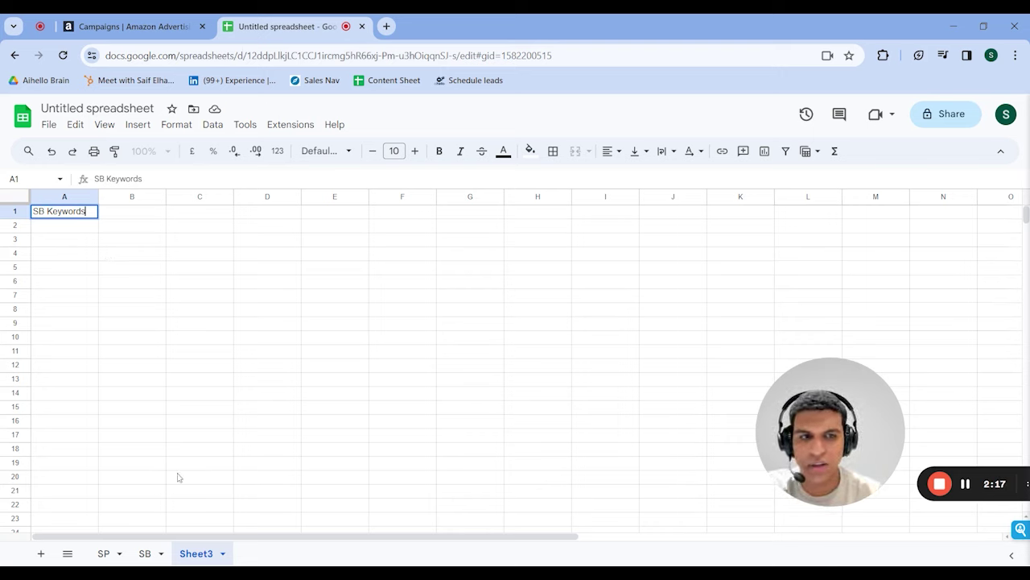
click(78, 243)
click(78, 229)
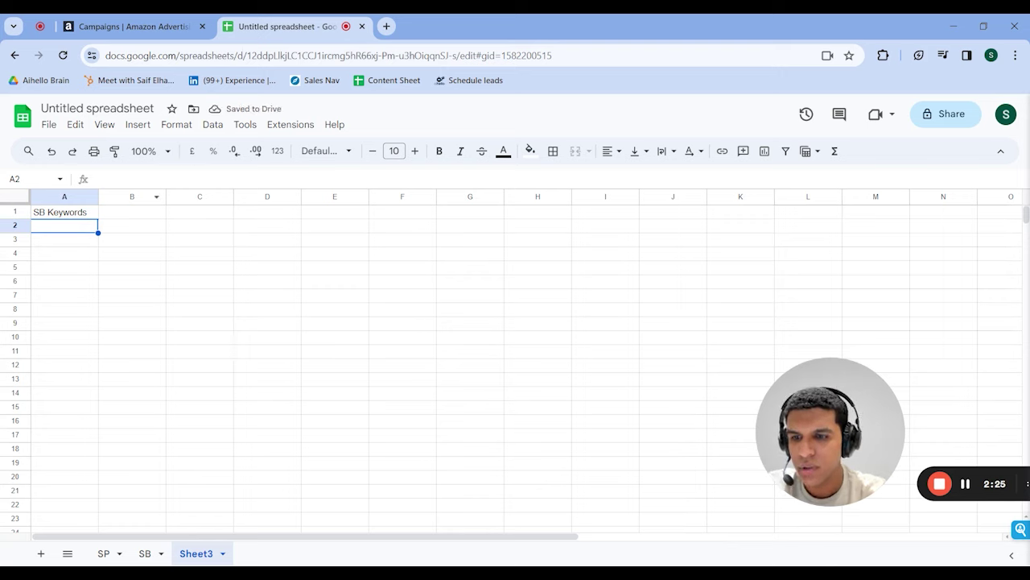
Step: Enter the header "SP Kewyords" in cell B1 of Sheet3, beside the SB Keywords header
click(104, 553)
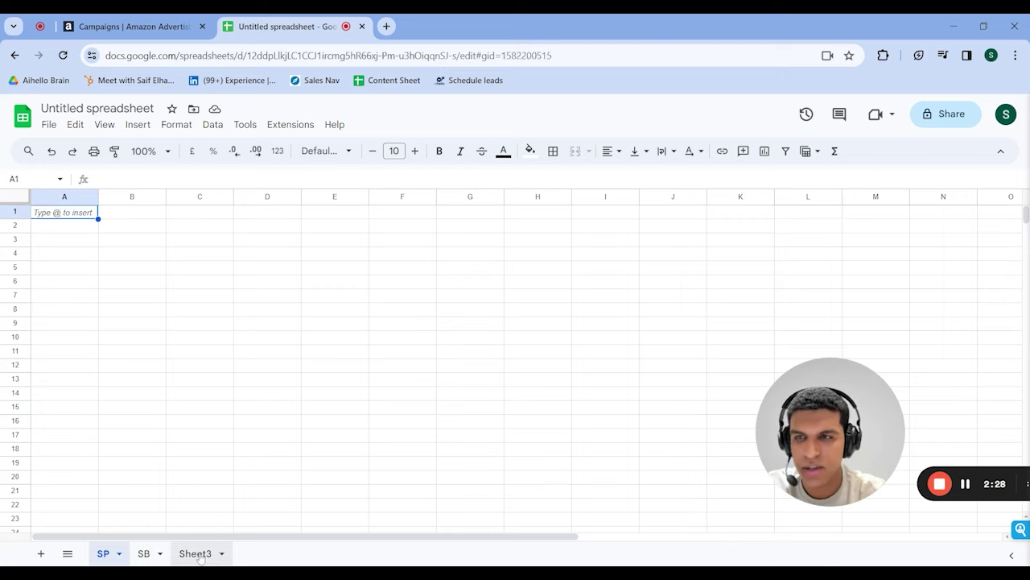
click(196, 553)
click(131, 215)
text(SP Kewwords)
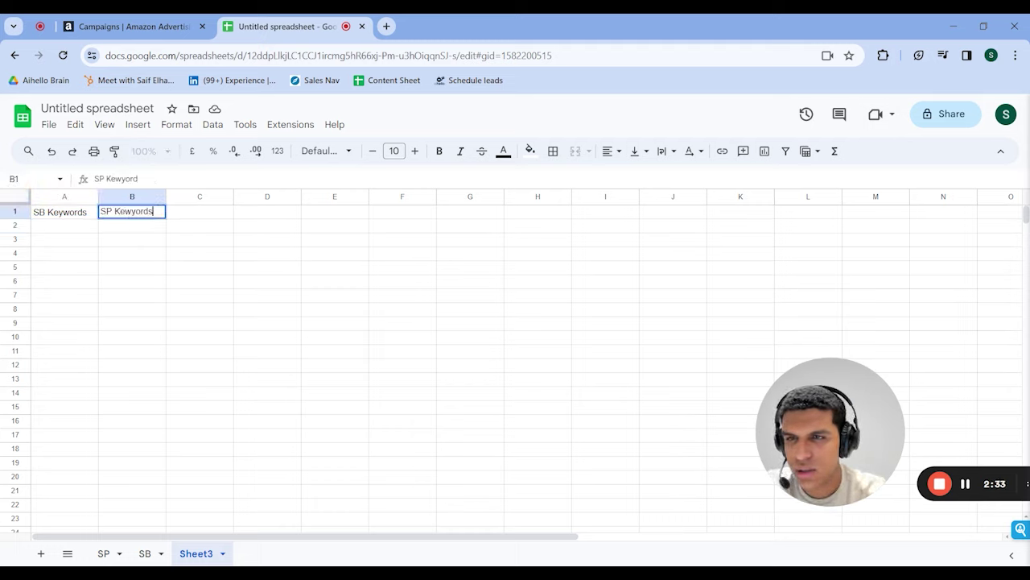
Step: Look at the data clean-up options for the SB Keywords column, and review both keyword columns on Sheet3
click(64, 197)
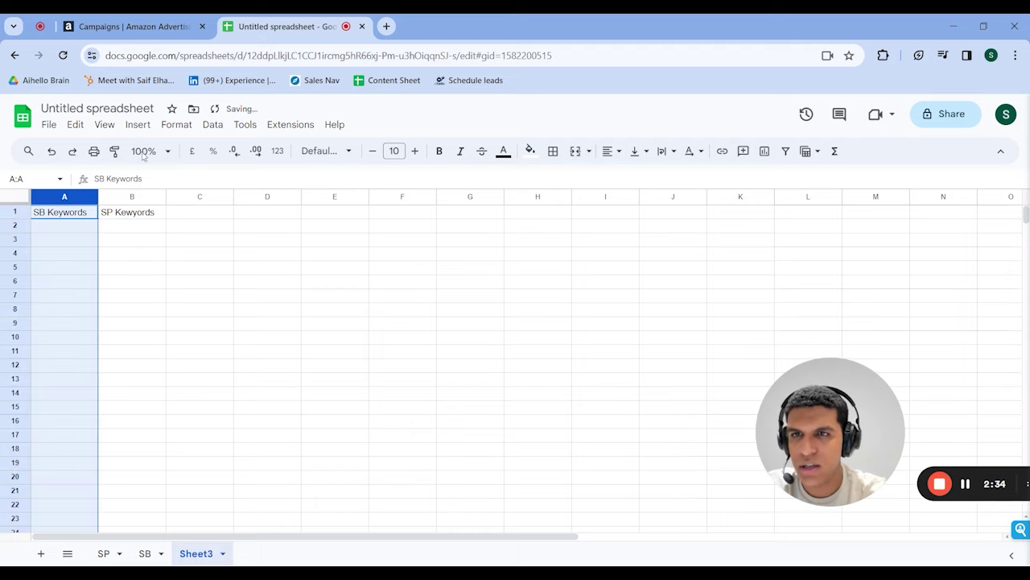
click(214, 124)
mouse_move(373, 428)
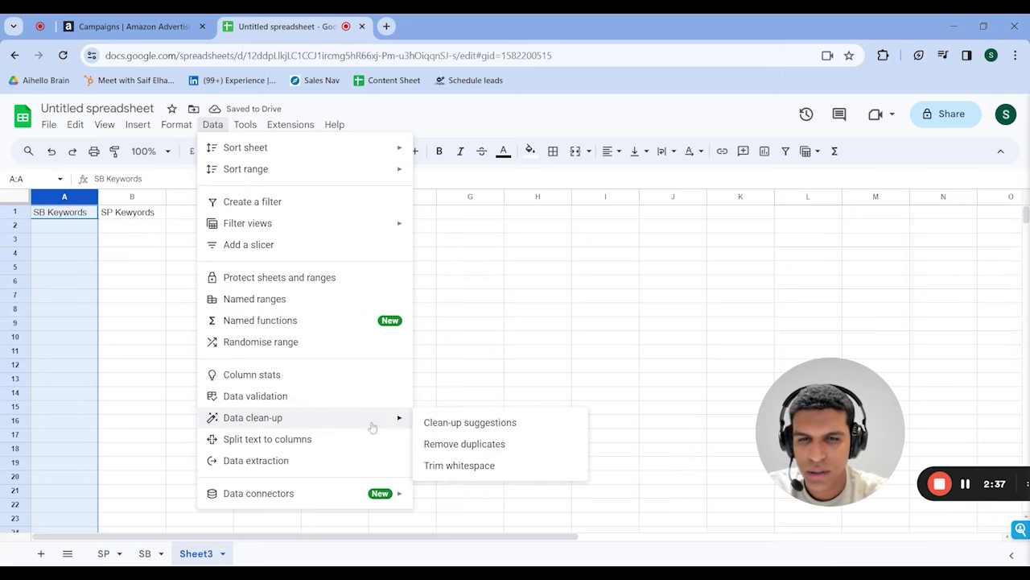
click(583, 290)
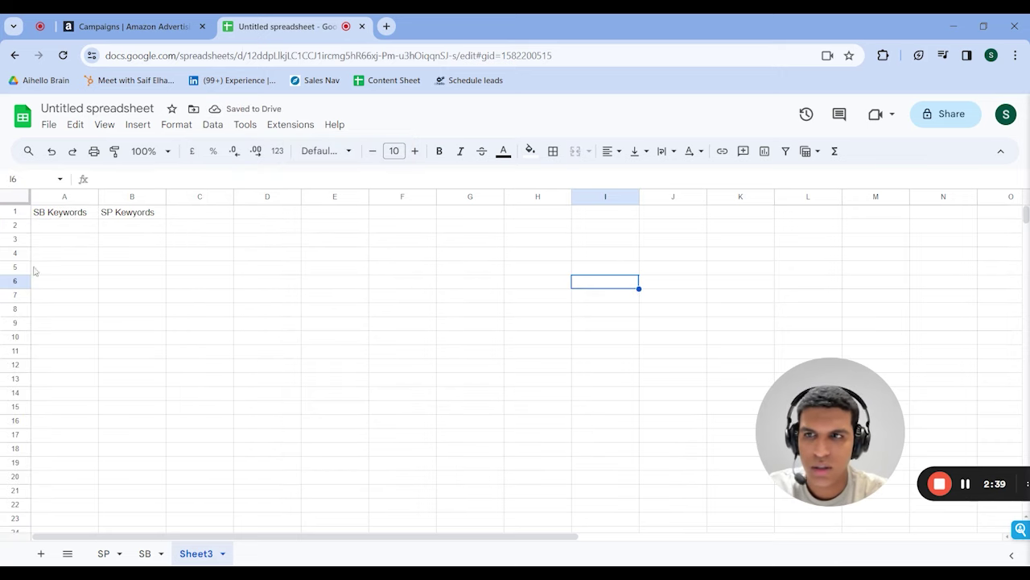
click(71, 197)
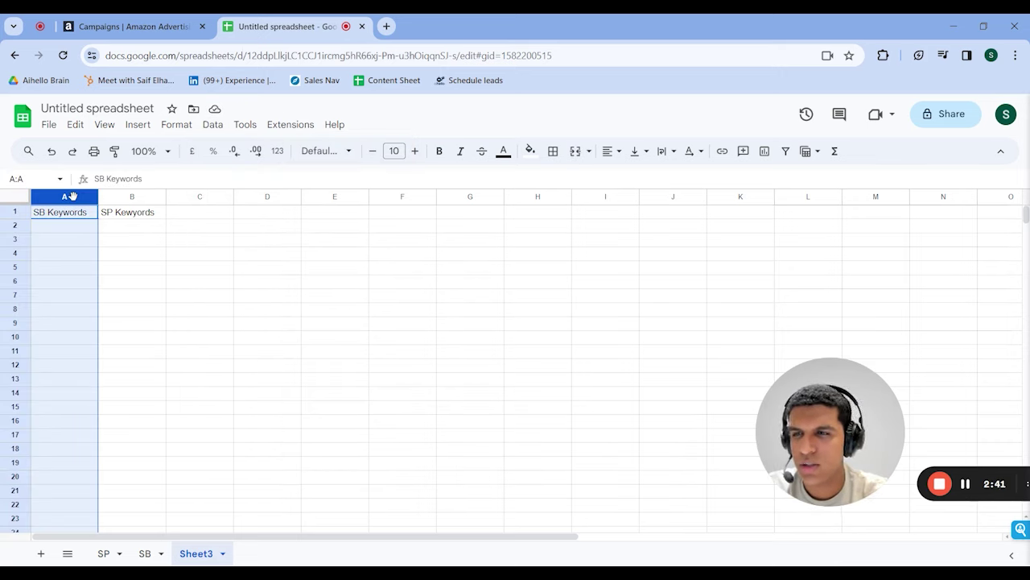
click(149, 197)
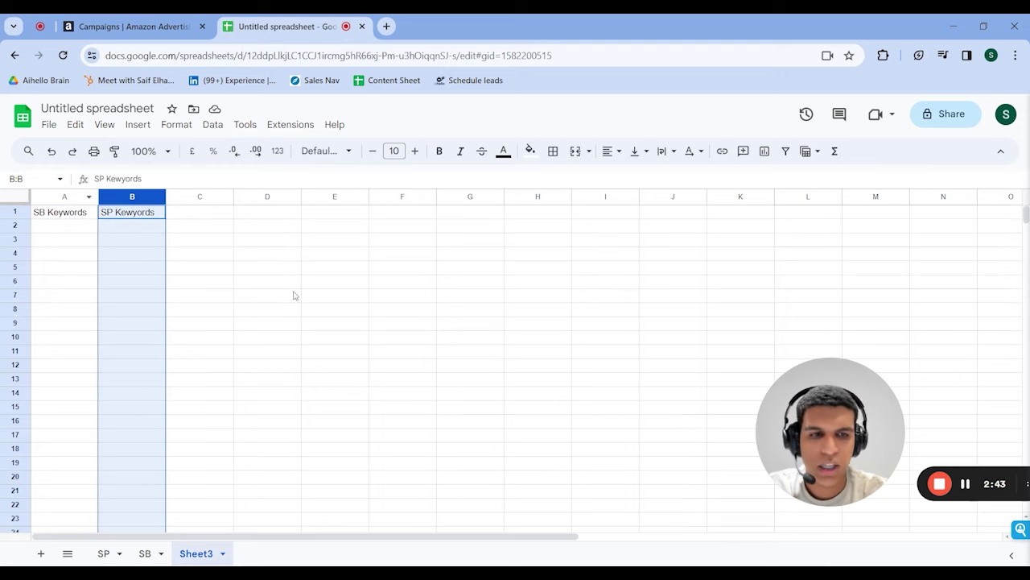
click(389, 354)
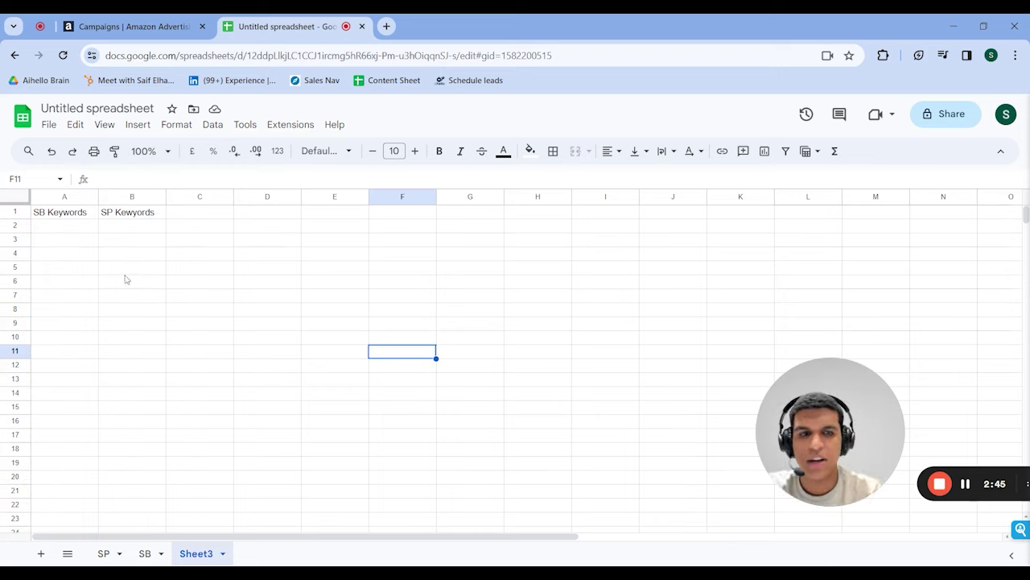
Step: Enter the headers "Add. SP" in cell C1 and "Add SB" in cell D1 of Sheet3
click(207, 215)
text(Add. SP)
click(293, 217)
text(A)
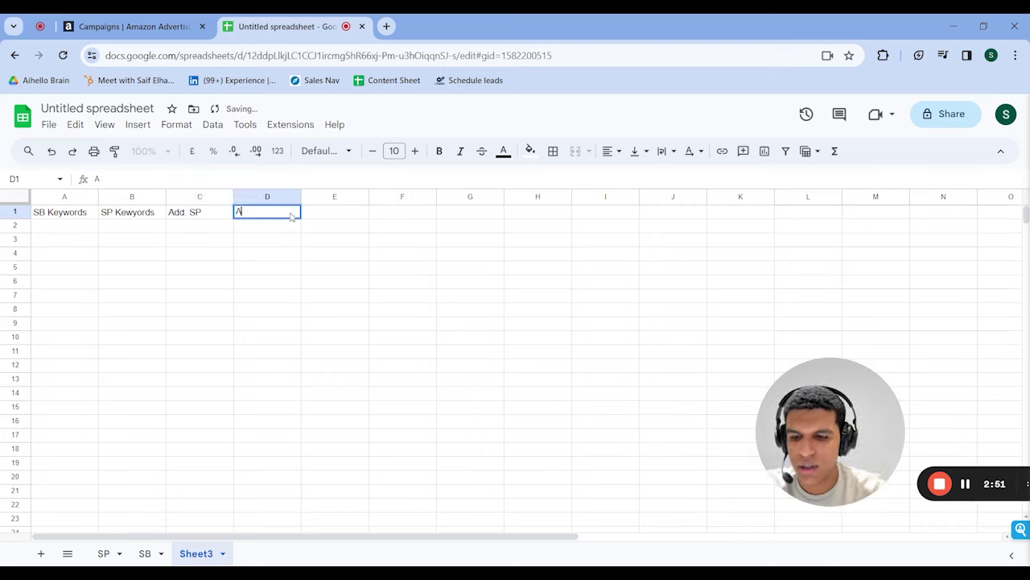
text(D)
key(BackSpace)
text(dd )
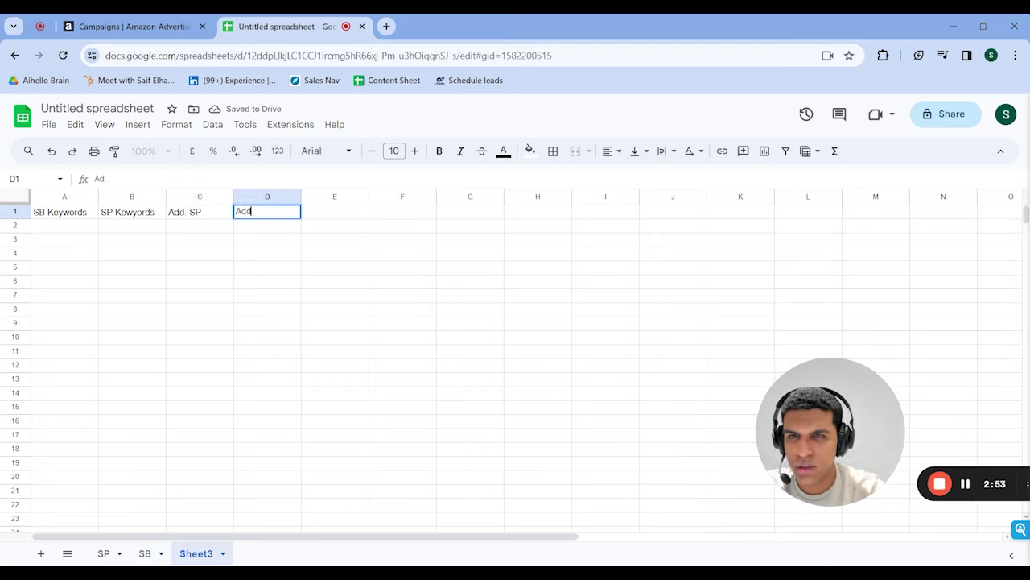
text(SB)
click(268, 284)
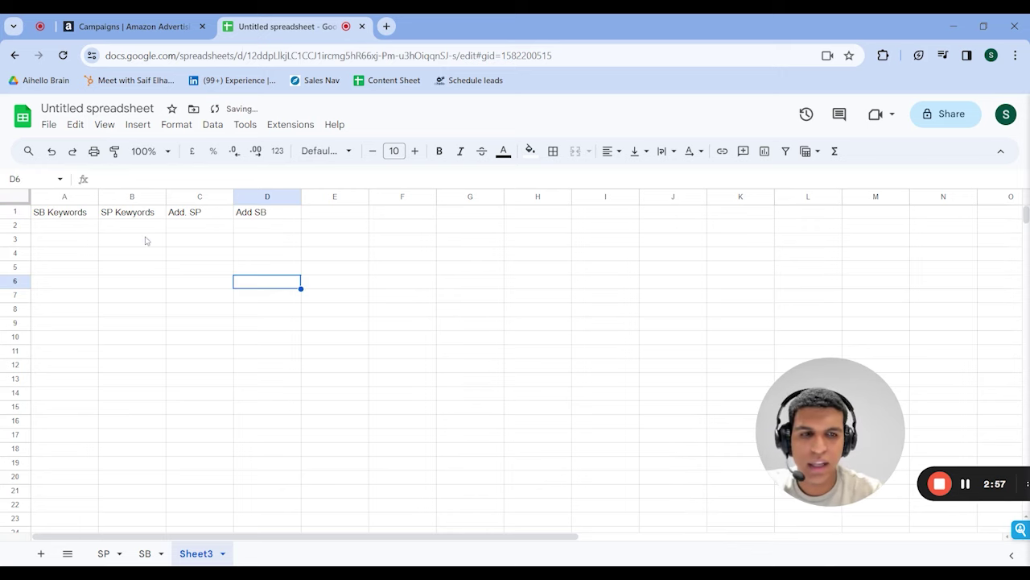
Step: Review the Add. SP, SP keyword and Add SB columns on Sheet3
click(196, 197)
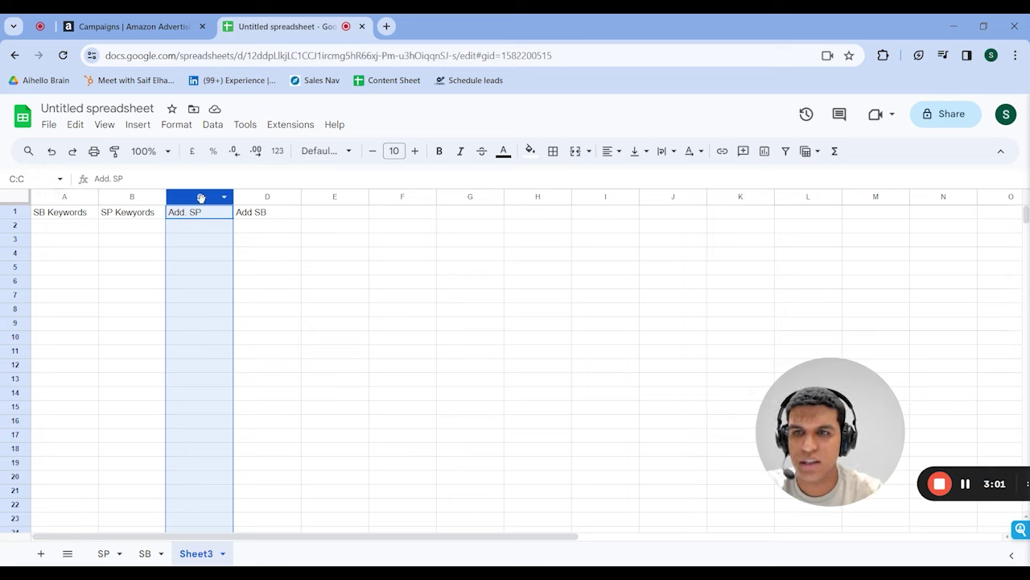
click(127, 198)
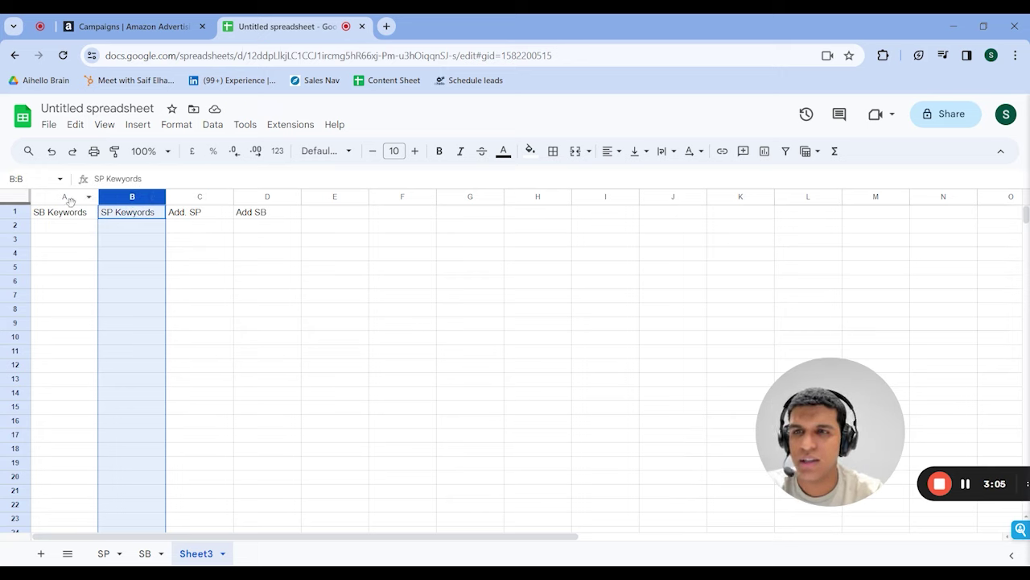
click(284, 198)
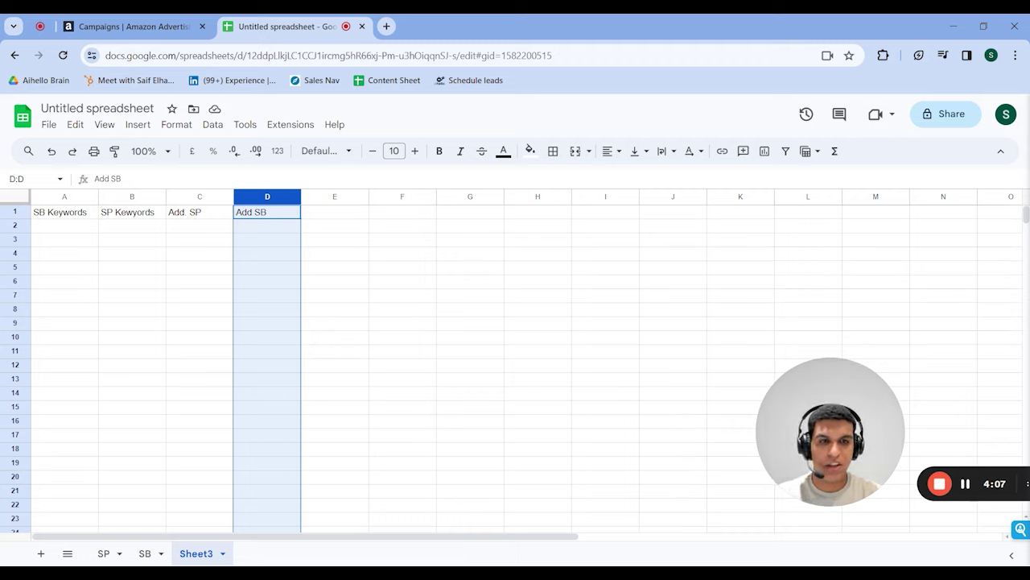
click(199, 201)
click(252, 200)
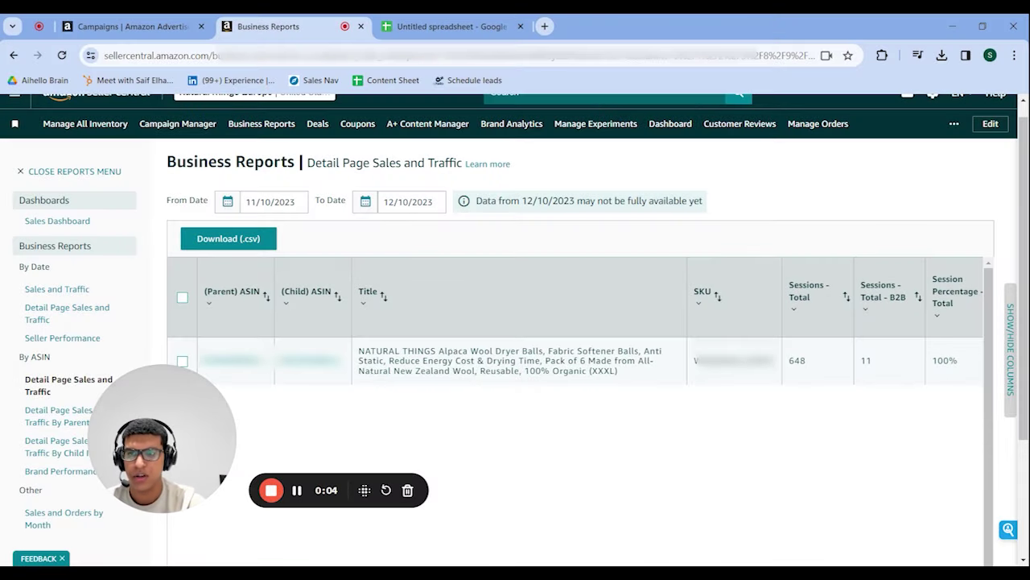
Step: Examine the Detail Page Sales and Traffic report across all its columns, from sessions and page views to units ordered and unit session percentage
drag(161, 438, 355, 483)
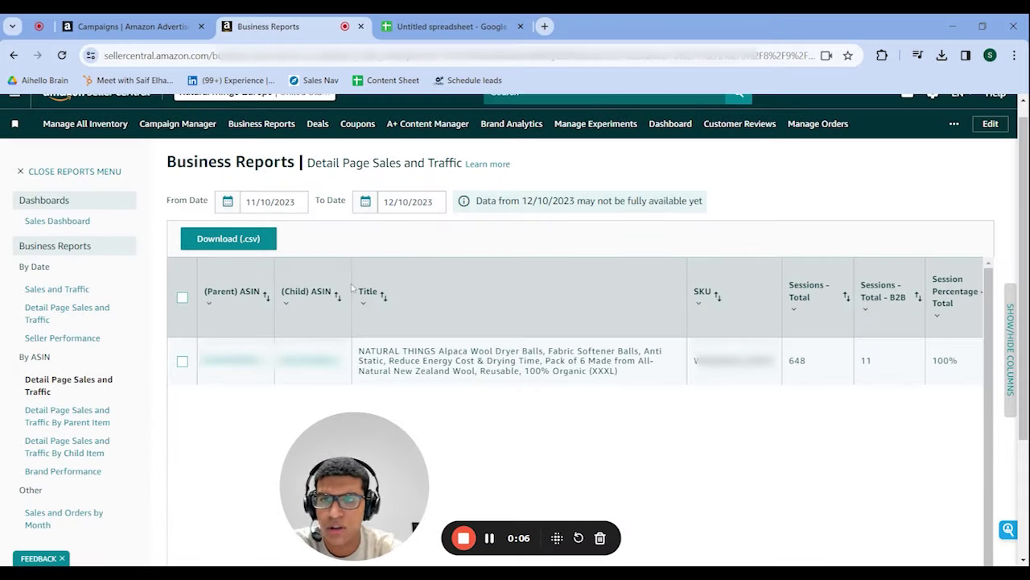
scroll(352, 287, down, 1)
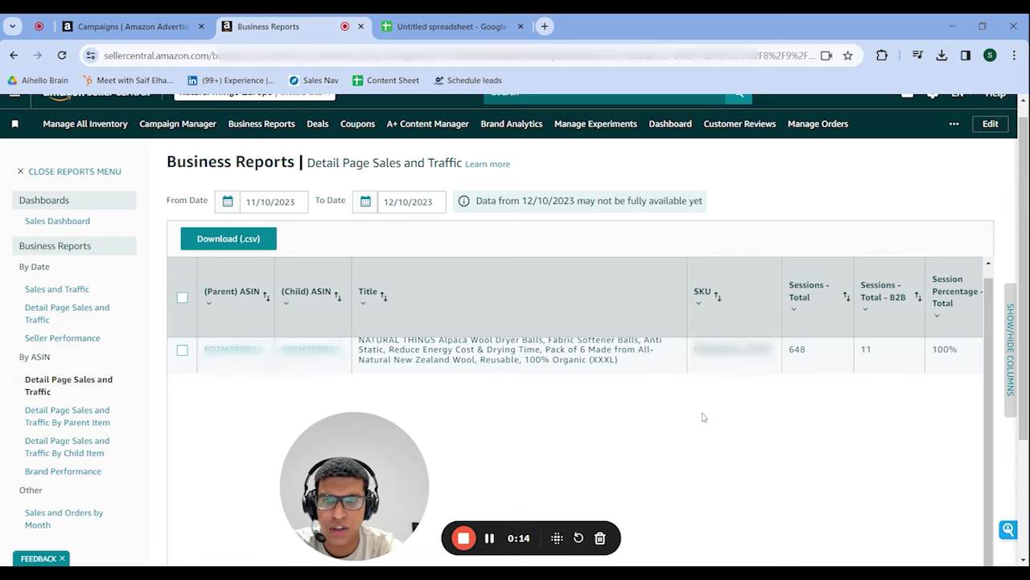
scroll(564, 230, up, 1)
drag(386, 425, 135, 425)
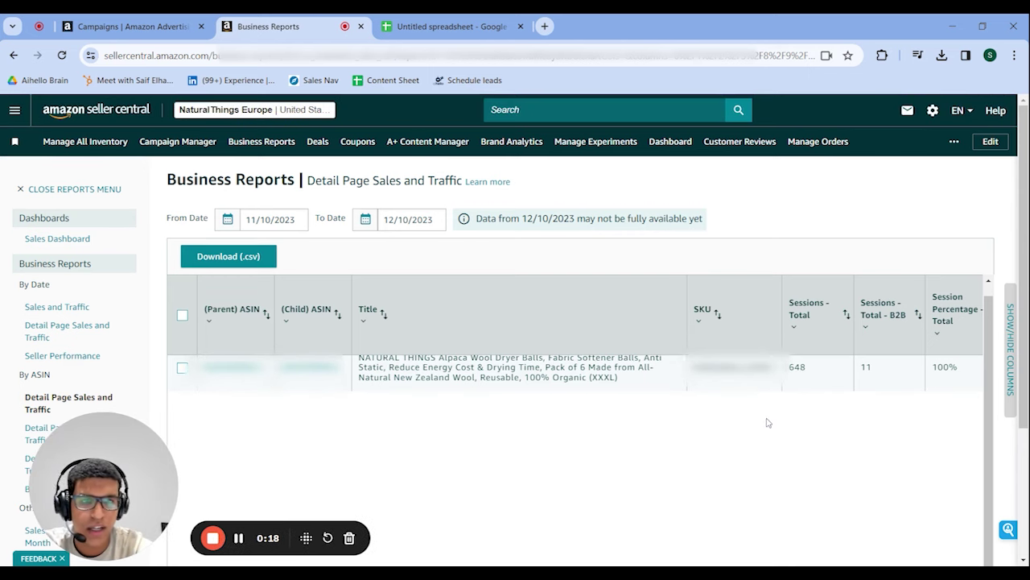
scroll(749, 403, right, 10)
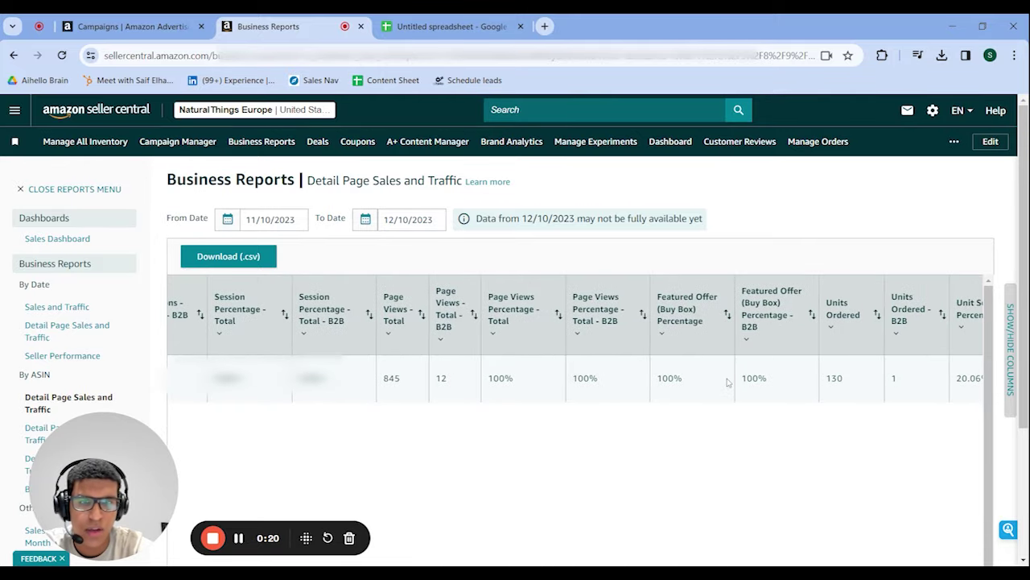
scroll(727, 382, right, 5)
scroll(713, 385, left, 4)
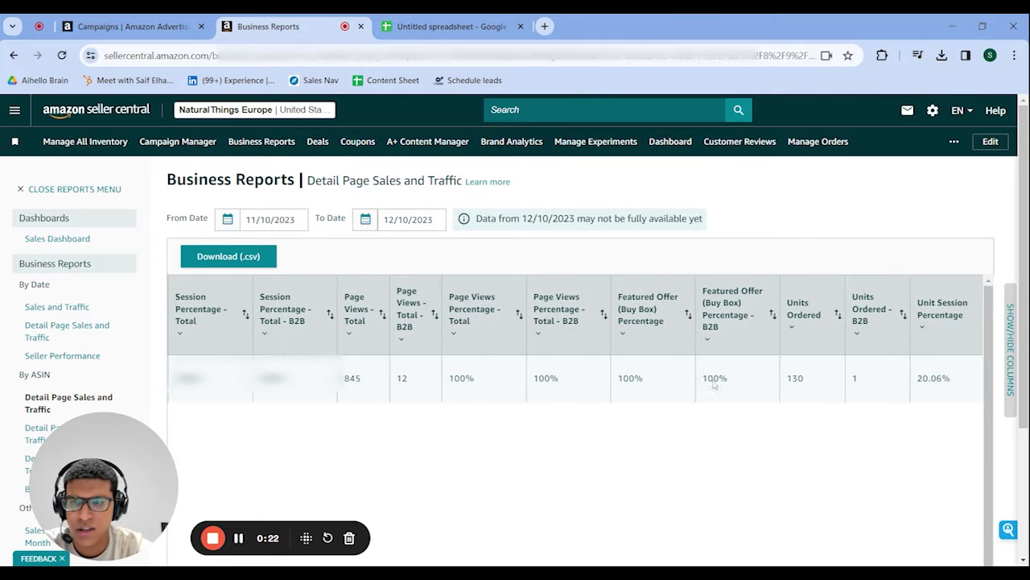
scroll(527, 399, left, 10)
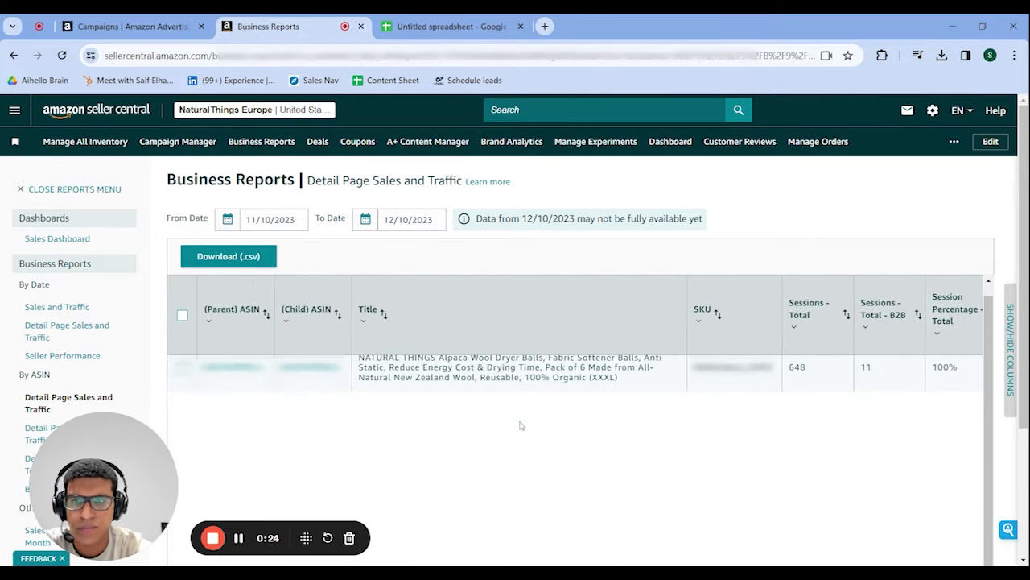
scroll(521, 425, up, 1)
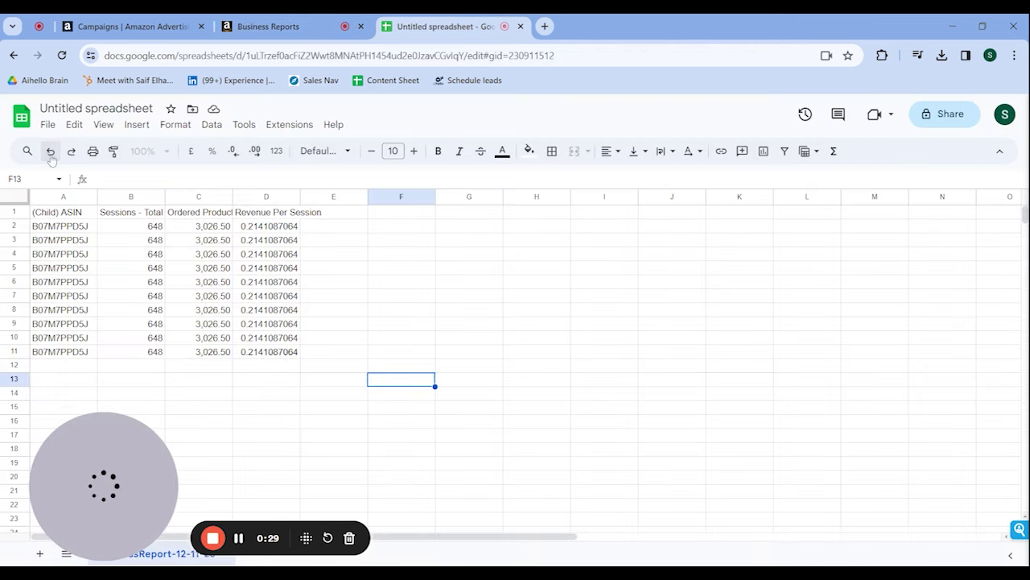
Step: In the Google Sheets business report, undo the earlier column edits to restore the full report, keeping the product row copied down to row 11
click(50, 152)
click(50, 152)
click(50, 152)
click(50, 152)
click(50, 152)
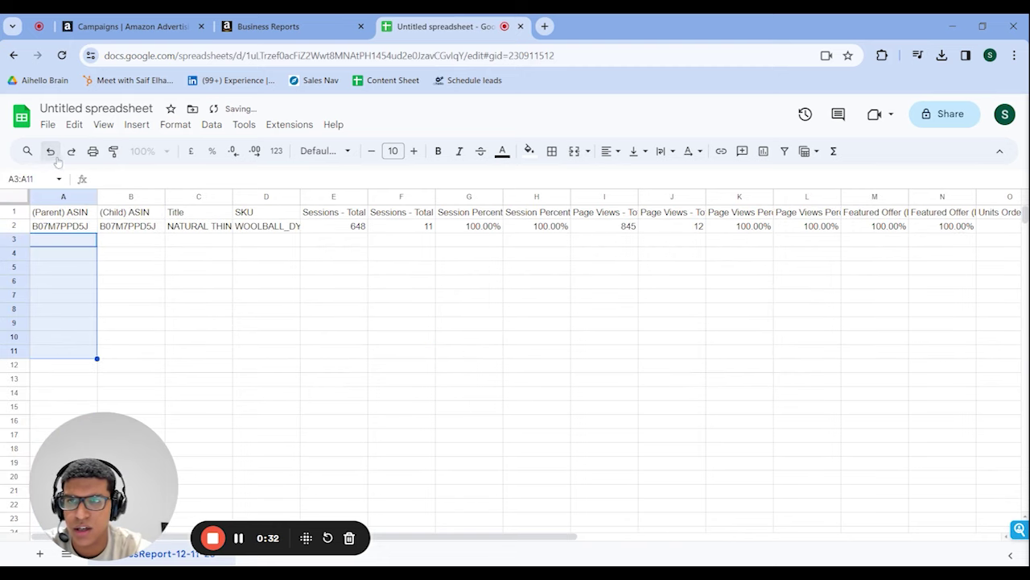
click(71, 153)
click(320, 324)
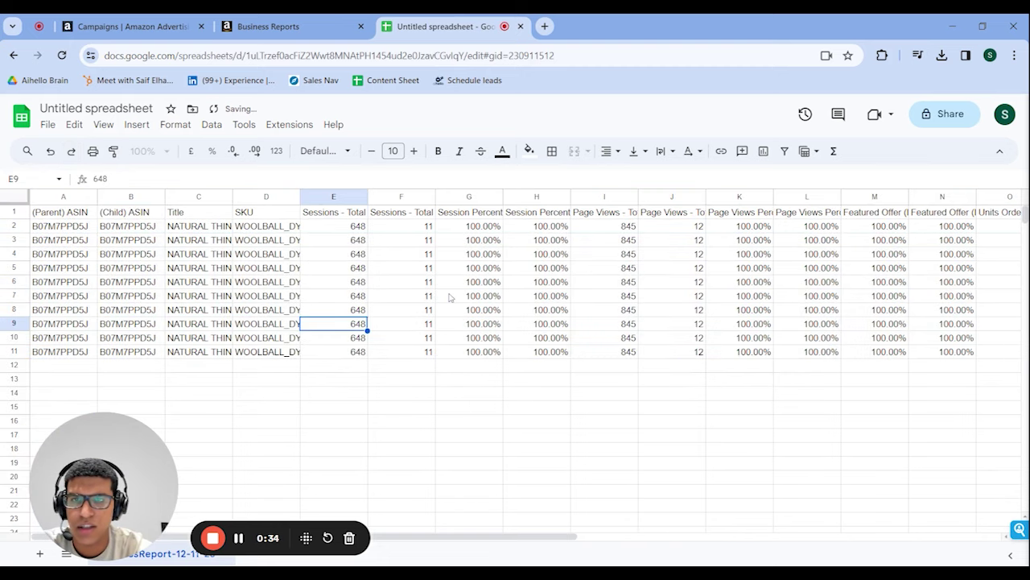
scroll(672, 269, right, 10)
scroll(675, 268, left, 10)
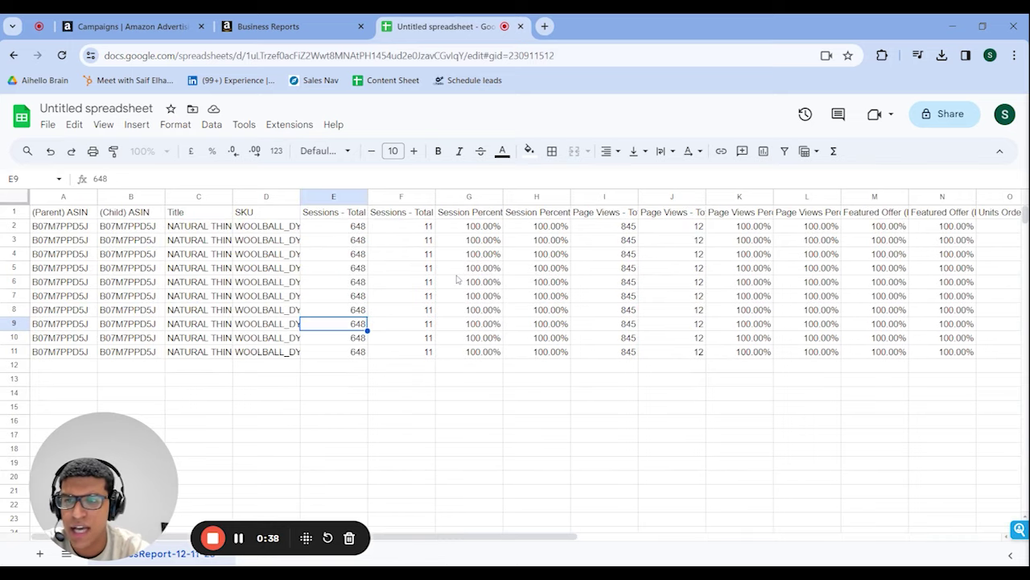
Step: Clear the (Parent) ASIN, Title and SKU columns of the business report sheet
click(72, 196)
key(Delete)
click(288, 366)
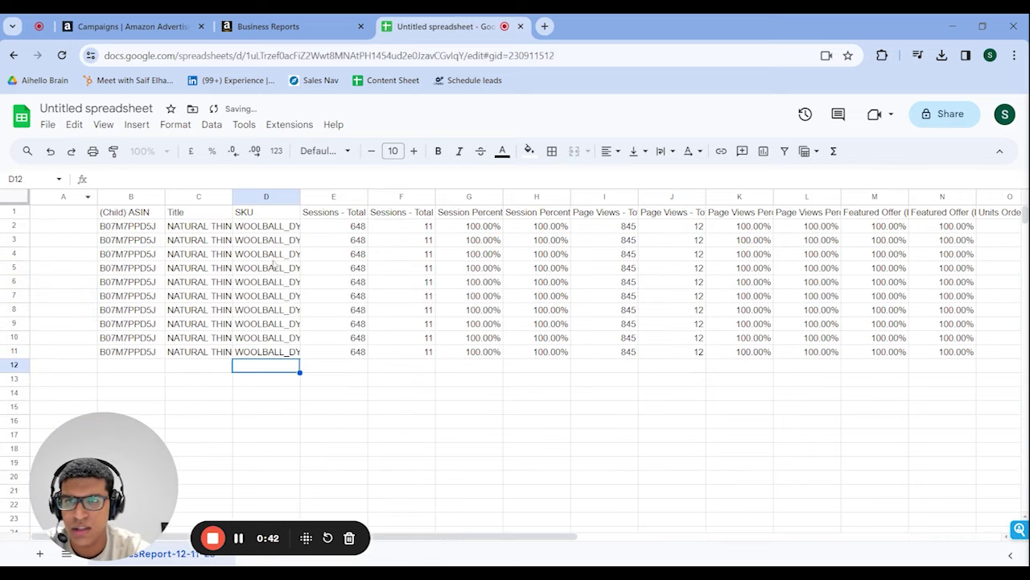
click(187, 195)
shift+click(245, 197)
key(Delete)
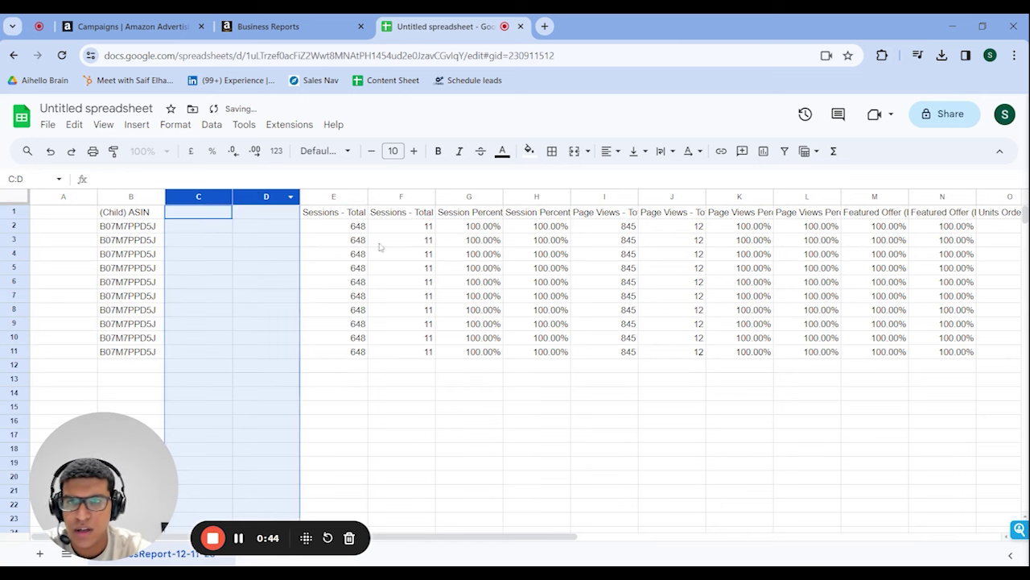
Step: Clear every column after Sessions - Total except Ordered Product Sales
drag(400, 196, 943, 288)
key(Delete)
click(739, 393)
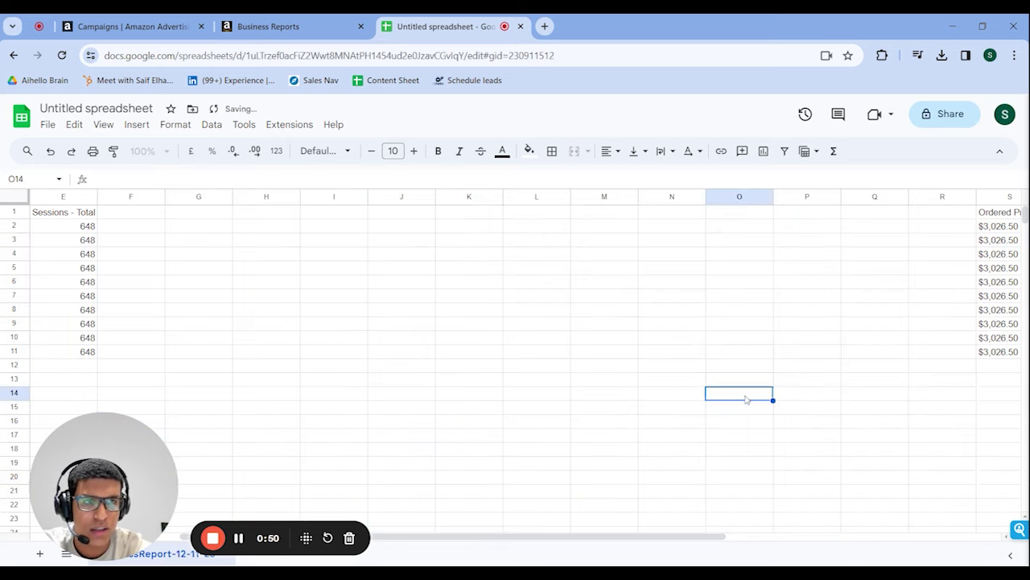
scroll(747, 399, right, 3)
drag(876, 197, 1027, 197)
key(Delete)
click(373, 438)
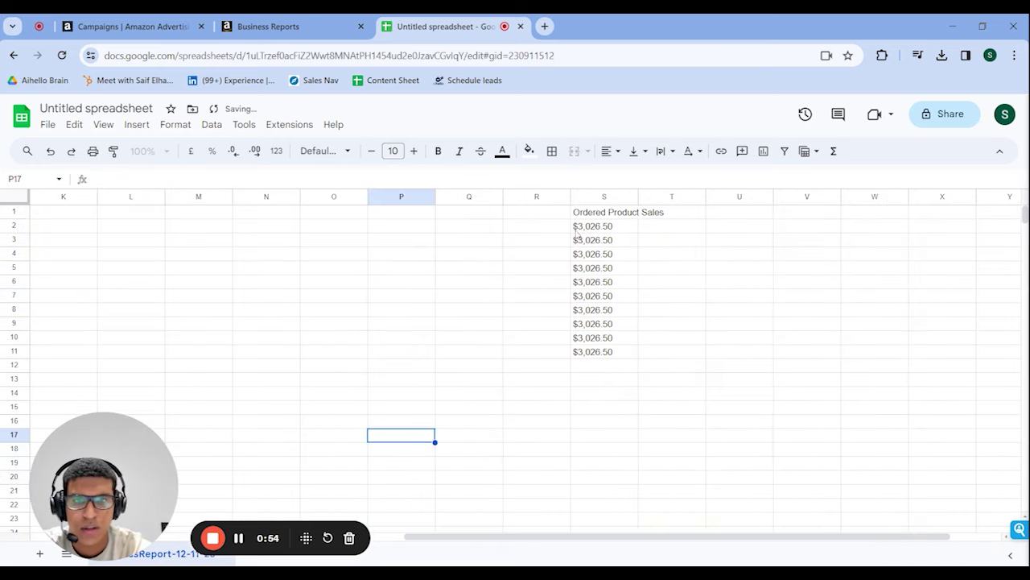
Step: Rearrange the remaining columns so (Child) ASIN is in A, Sessions - Total in B and Ordered Product Sales in C
click(595, 193)
drag(595, 193, 171, 249)
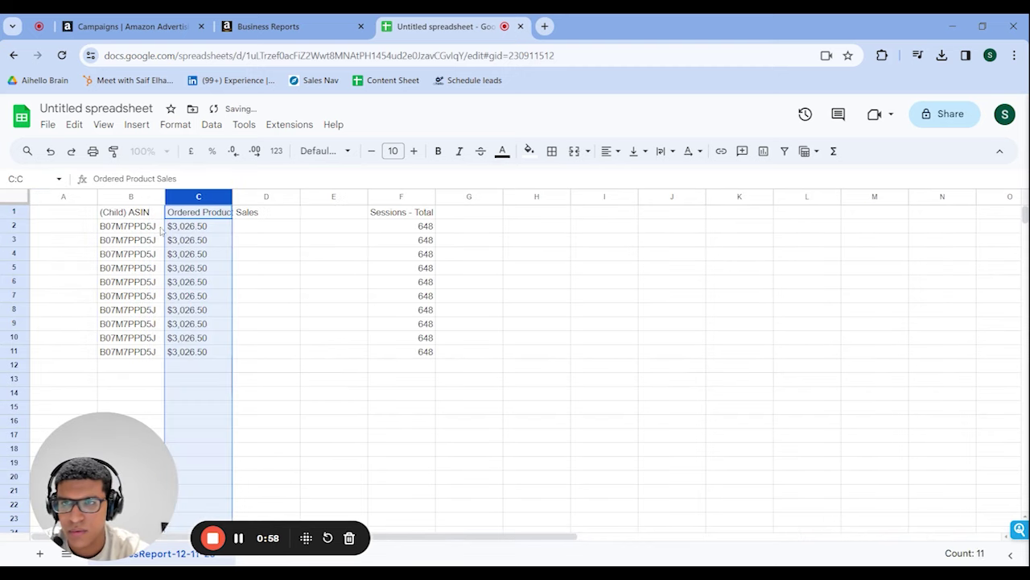
click(124, 196)
drag(125, 196, 54, 201)
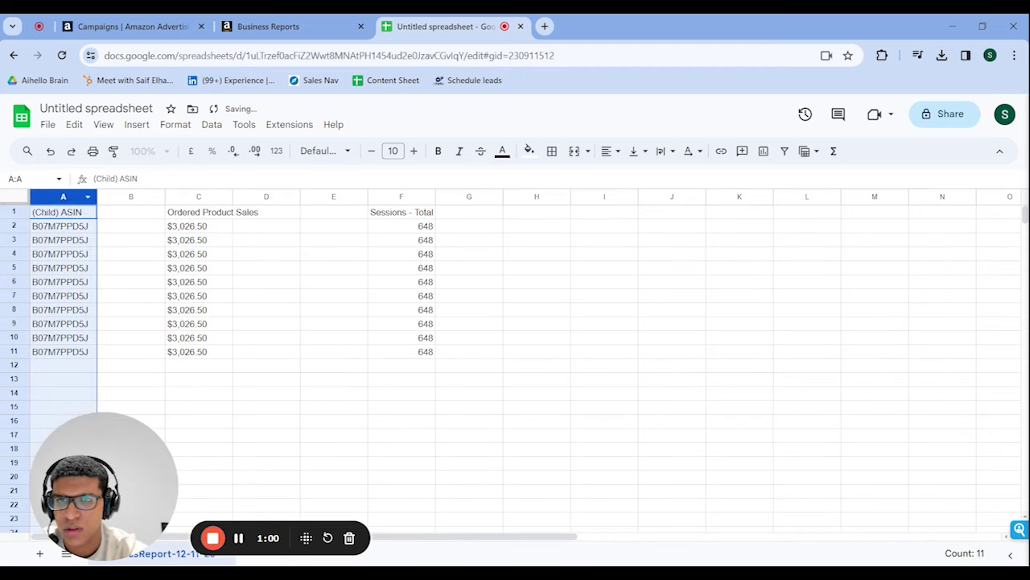
click(377, 196)
drag(377, 197, 125, 210)
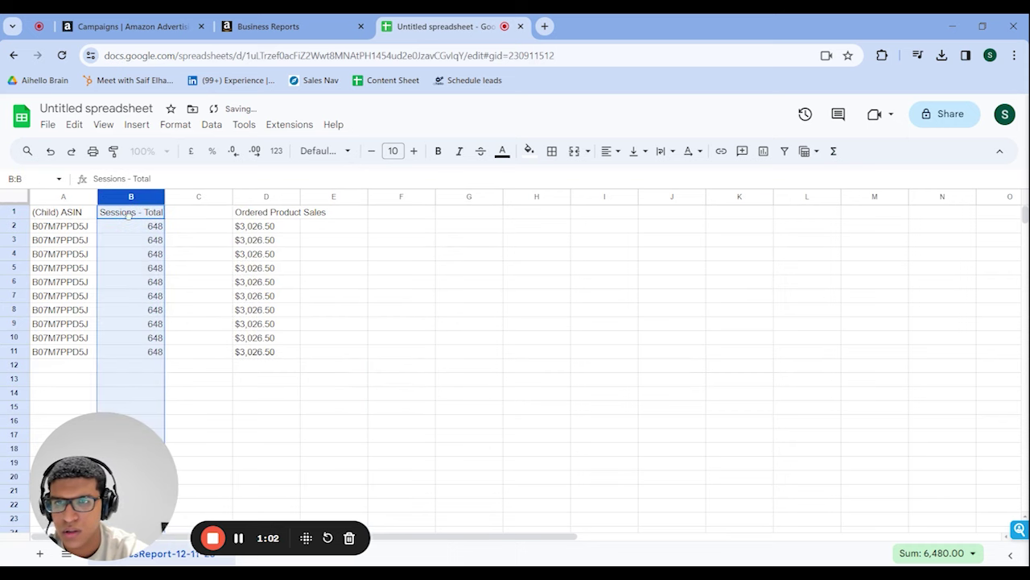
click(257, 196)
drag(258, 197, 203, 201)
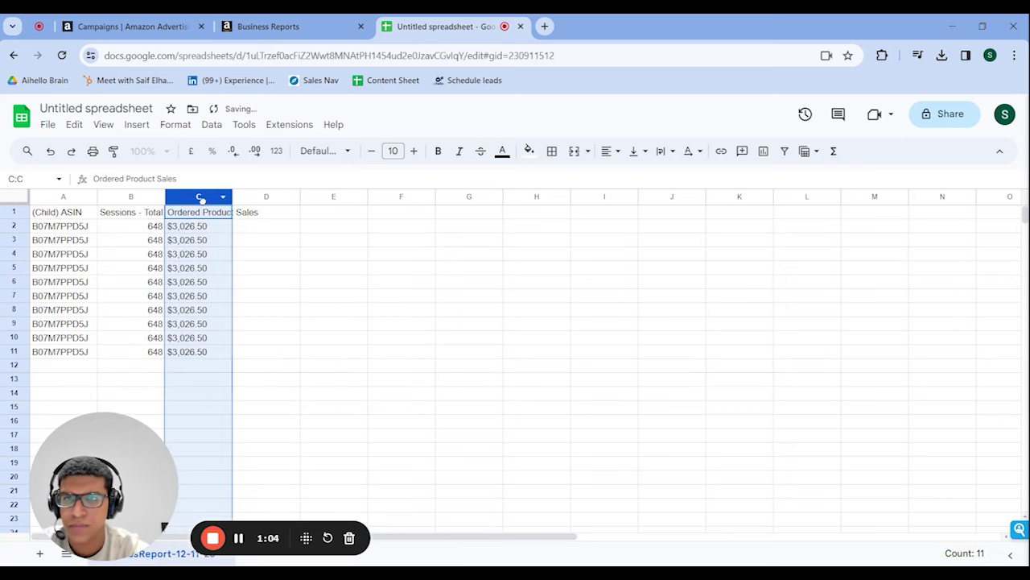
Step: Enter the header "Revenue/Session" in cell D1
click(290, 215)
text(Re)
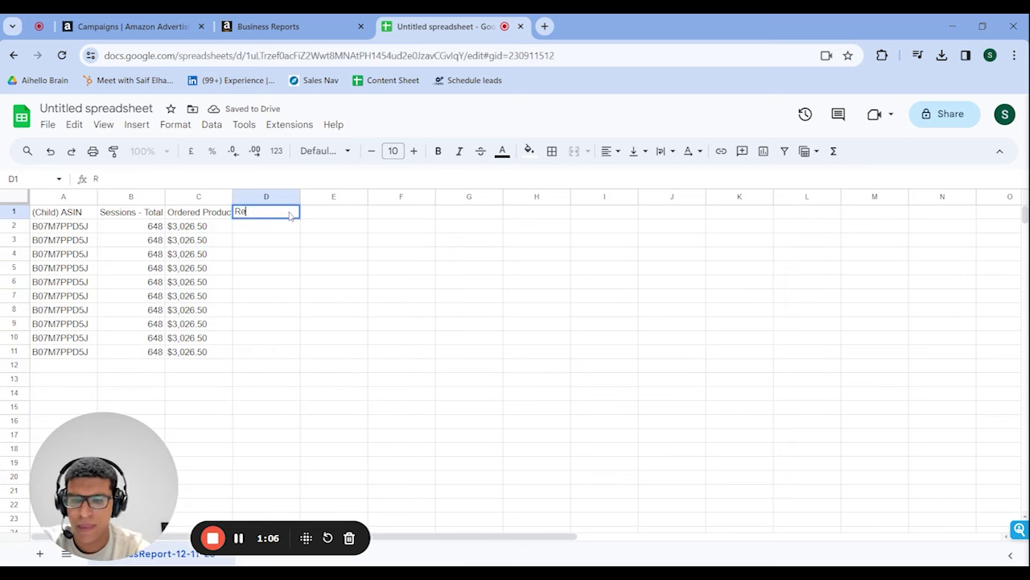
text(venue/Session)
key(Return)
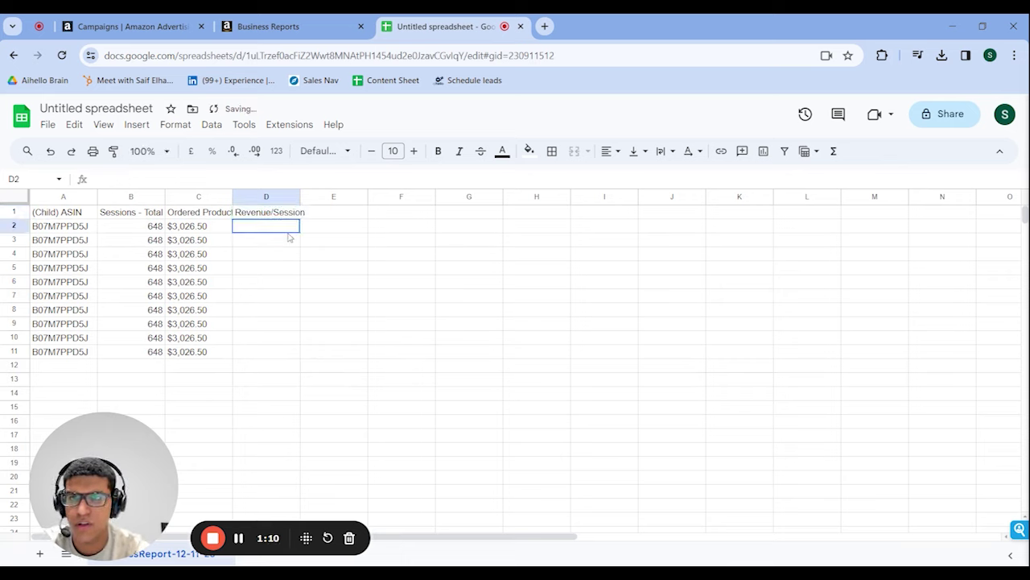
Step: Enter the formula =C2/B2 in cell D2 to divide ordered product sales by total sessions
text(=)
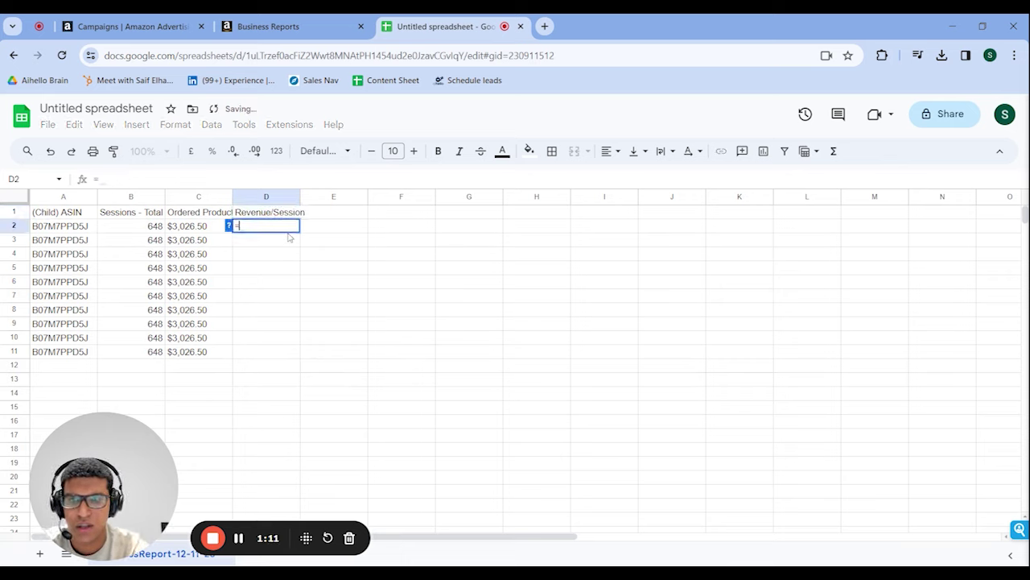
click(201, 227)
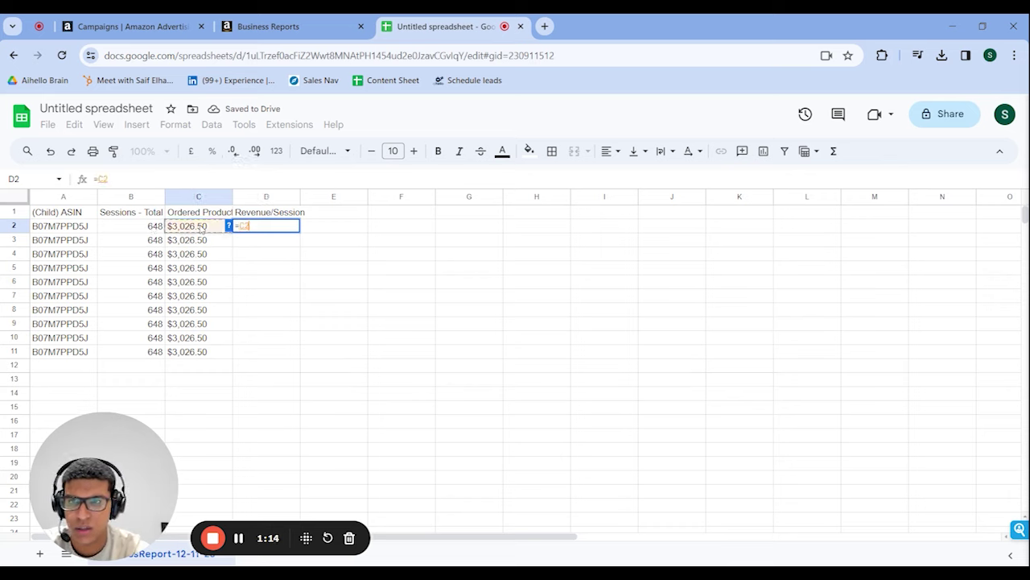
text(/)
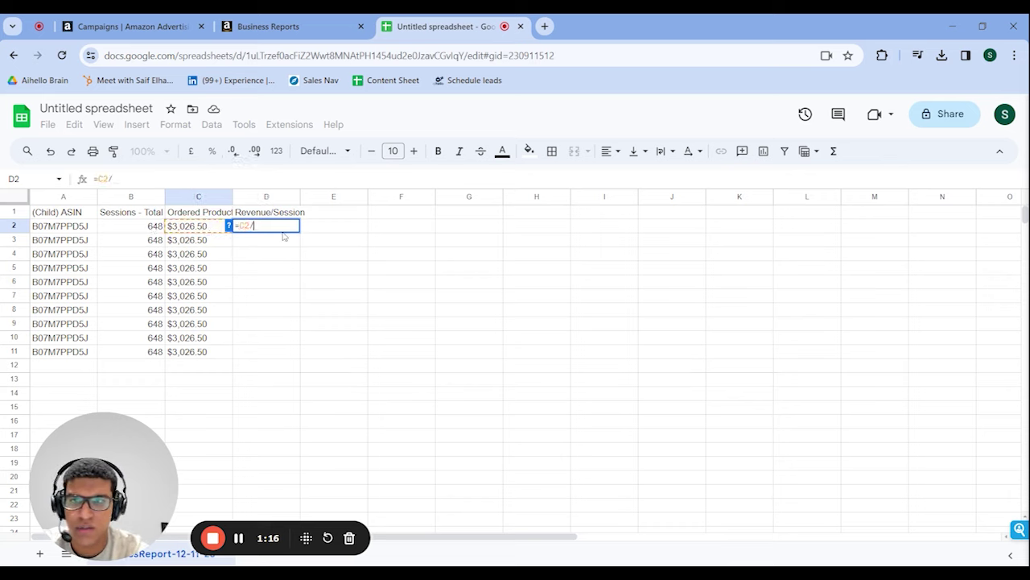
click(156, 230)
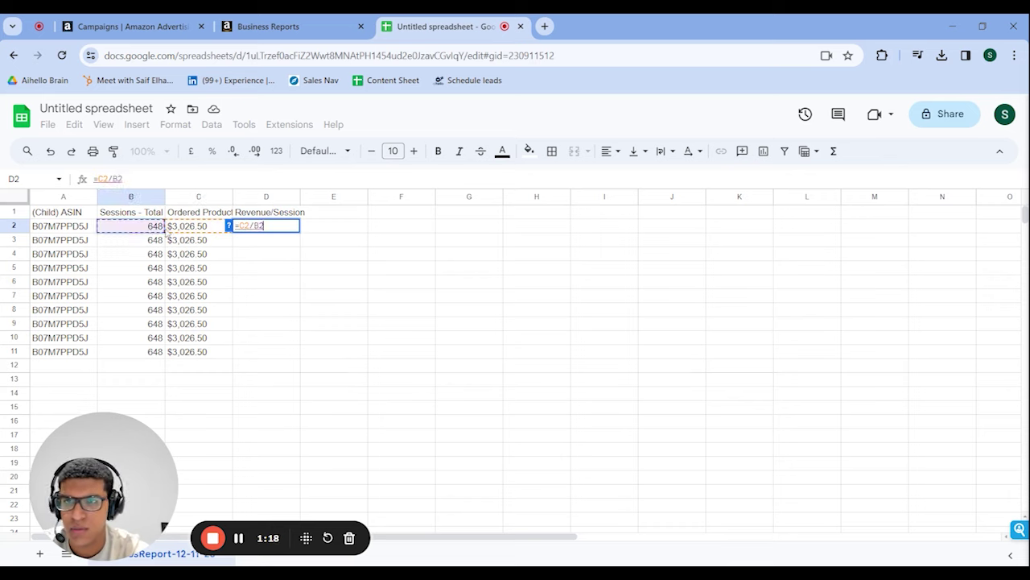
key(Return)
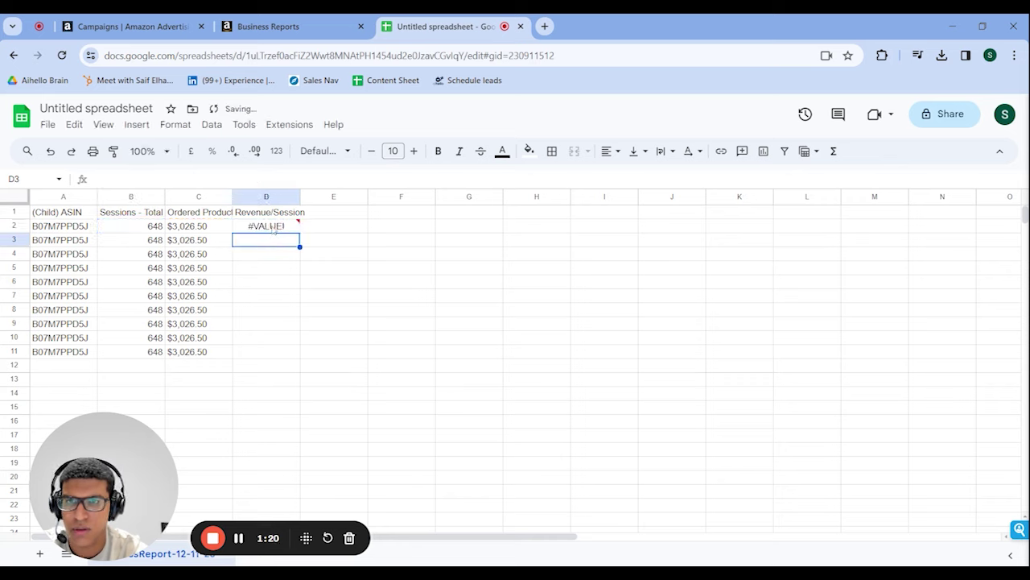
click(272, 229)
Step: Remove the $ sign from all Ordered Product Sales values in C2:C11 with Find and replace
drag(192, 232, 202, 359)
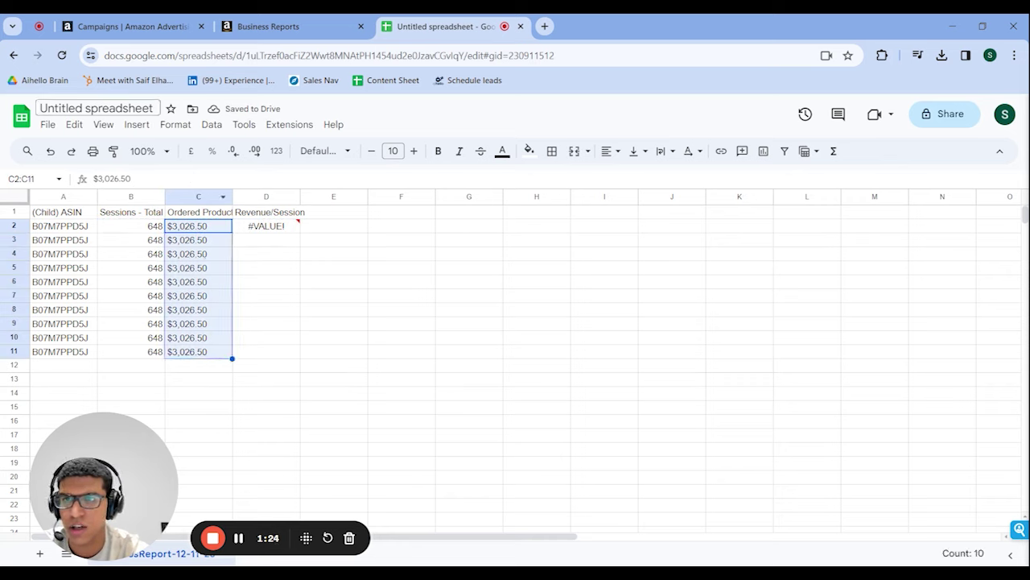
click(75, 125)
click(157, 352)
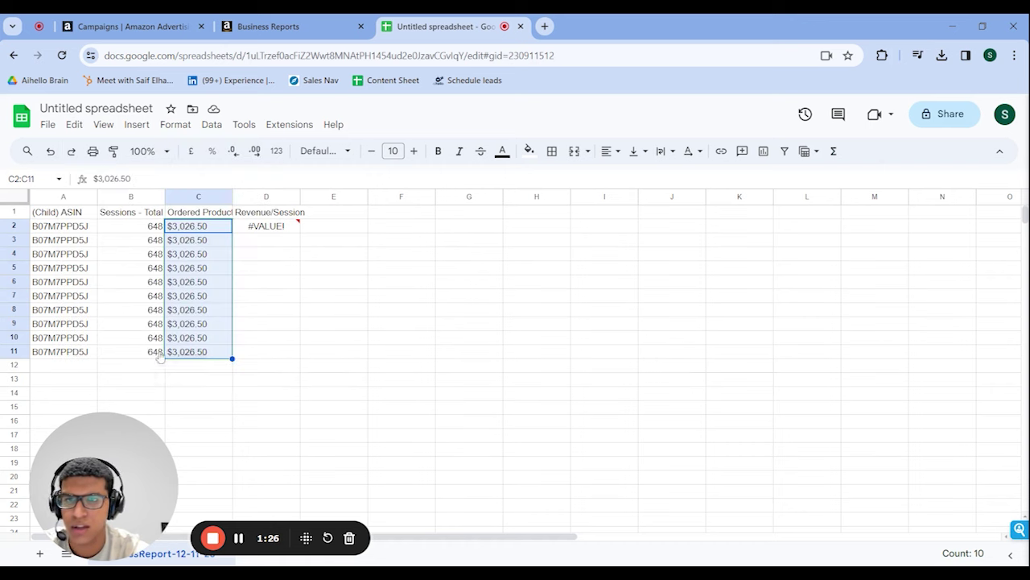
text($)
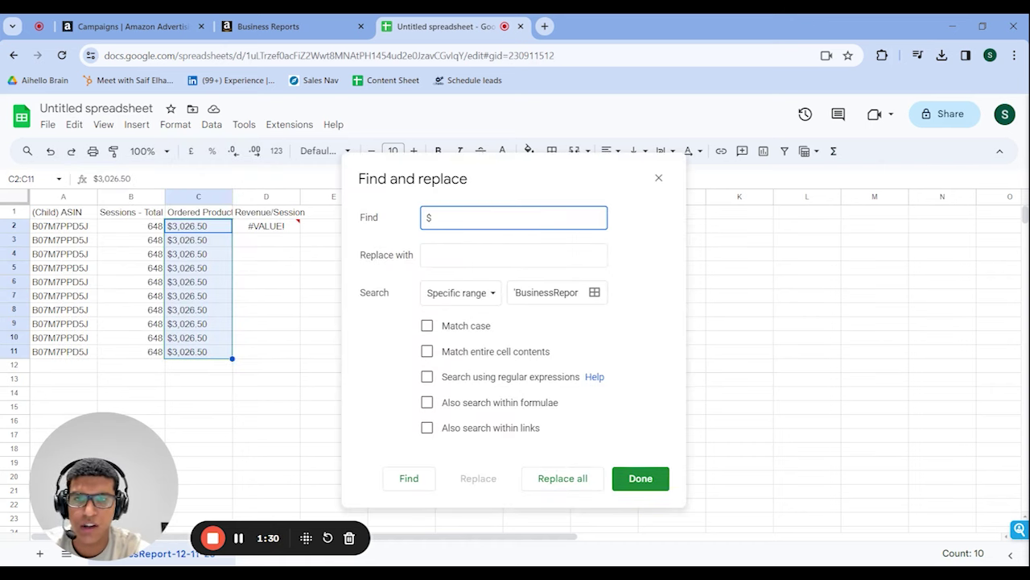
click(562, 478)
click(246, 342)
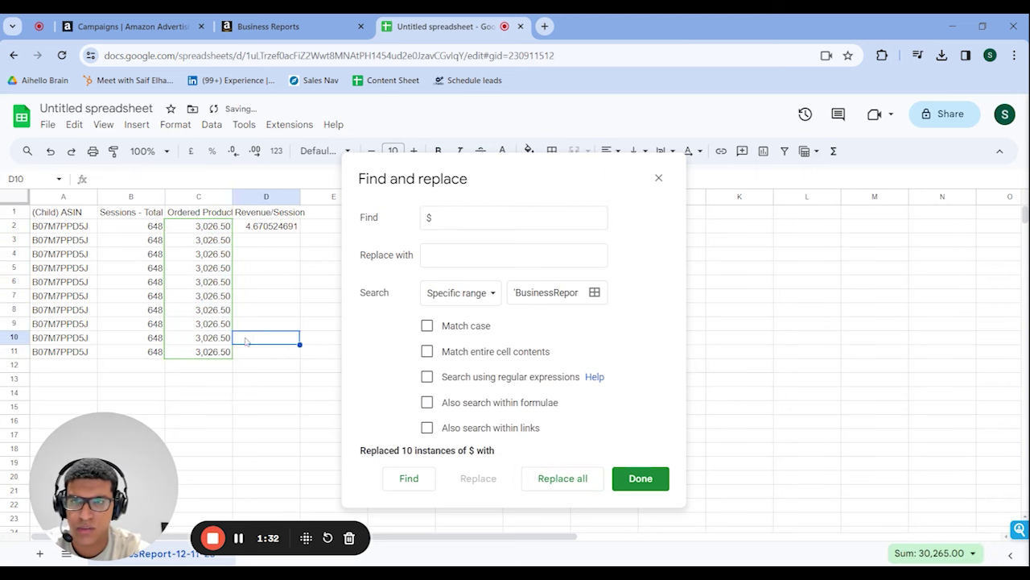
click(282, 232)
click(658, 178)
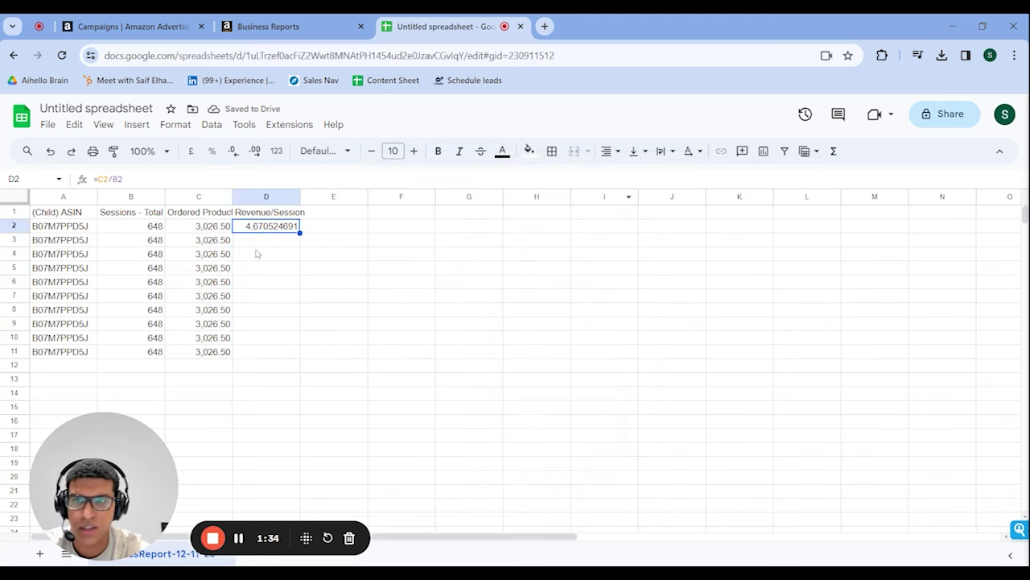
Step: Look over the first product's row A2:D2 and the remaining product data in A3:C11
drag(87, 232, 278, 227)
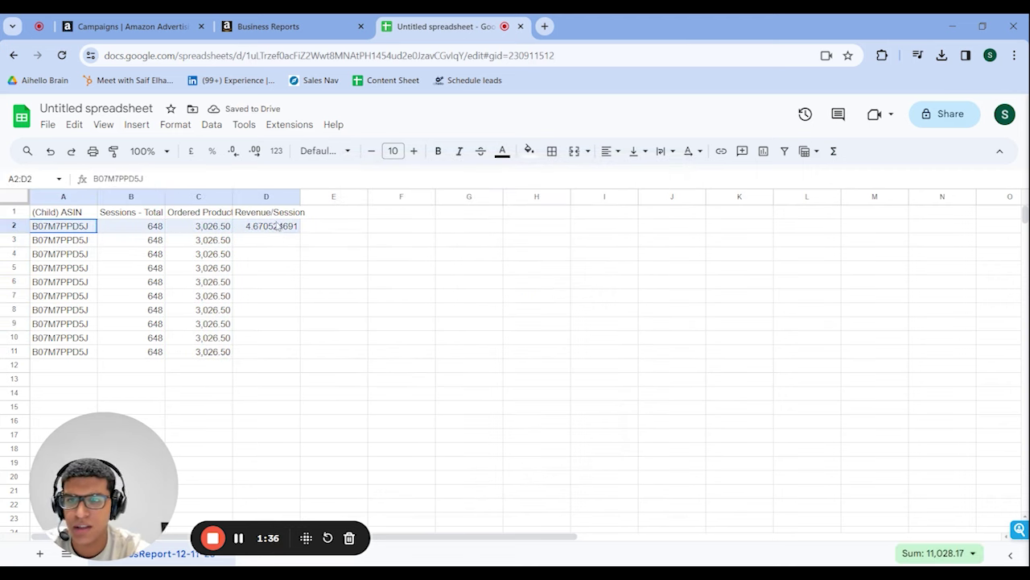
click(78, 244)
key(shift+Right)
key(shift+Right)
key(shift+Down)
key(shift+Down)
key(shift+Down)
key(shift+Down)
key(shift+Down)
key(shift+Down)
key(shift+Down)
key(shift+Down)
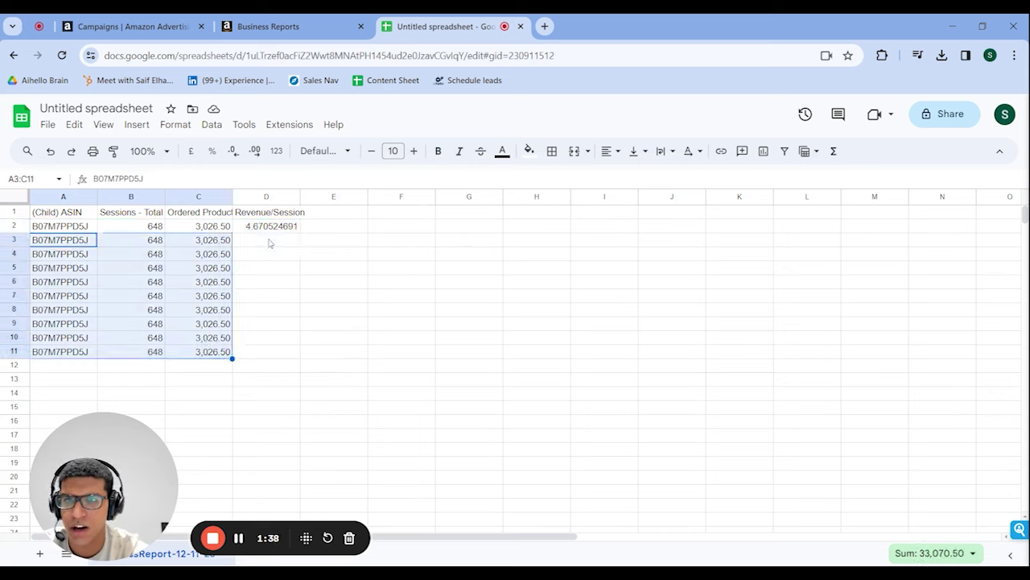
Step: Copy the Revenue/Session formula from D2 into cells D3:D11
click(289, 226)
key(ctrl+c)
click(278, 243)
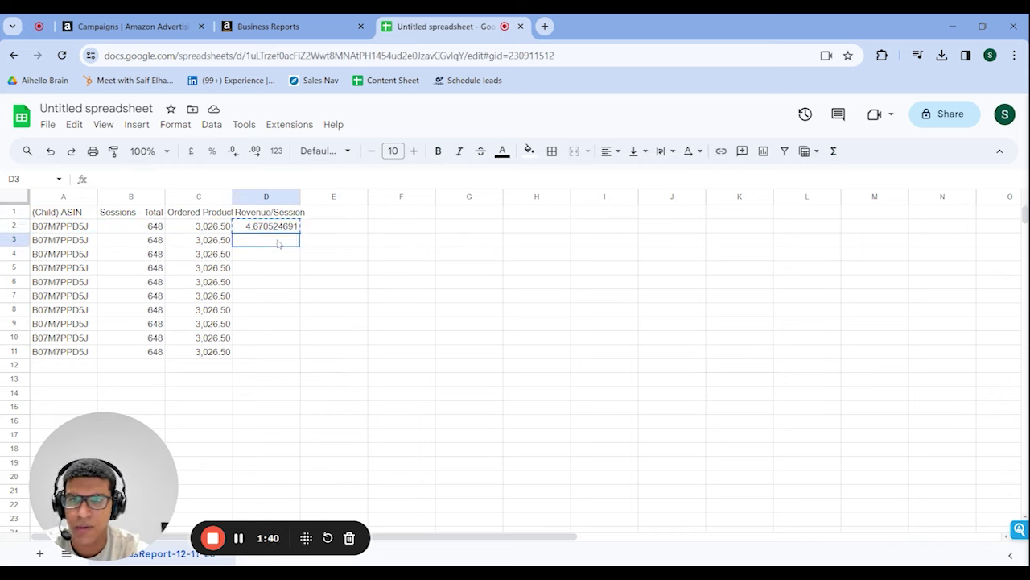
drag(278, 243, 272, 350)
key(ctrl+v)
click(412, 336)
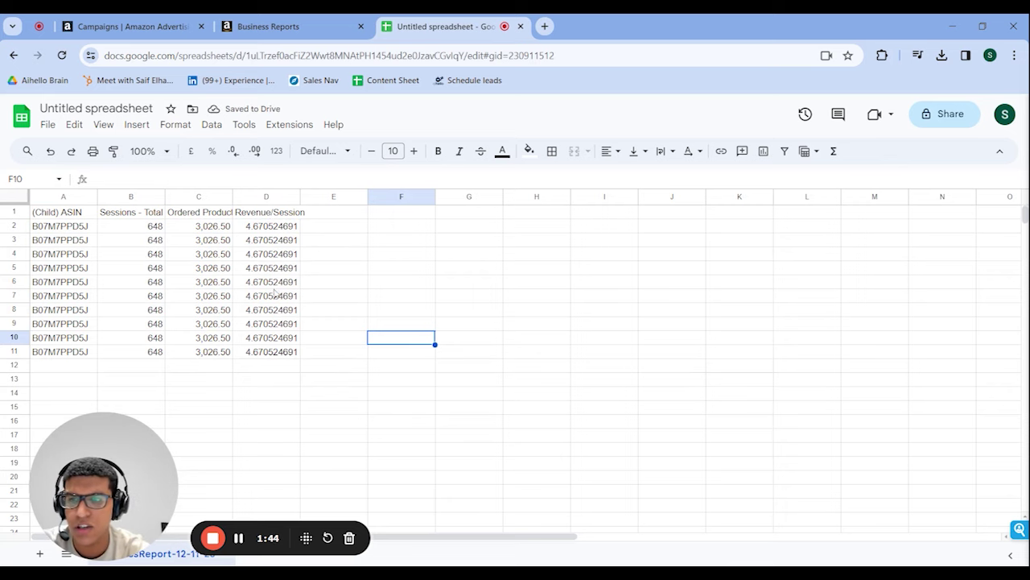
Step: Check the Revenue/Session formulas in cells D2 through D6
click(251, 231)
click(253, 240)
click(260, 256)
click(269, 255)
click(268, 268)
click(271, 282)
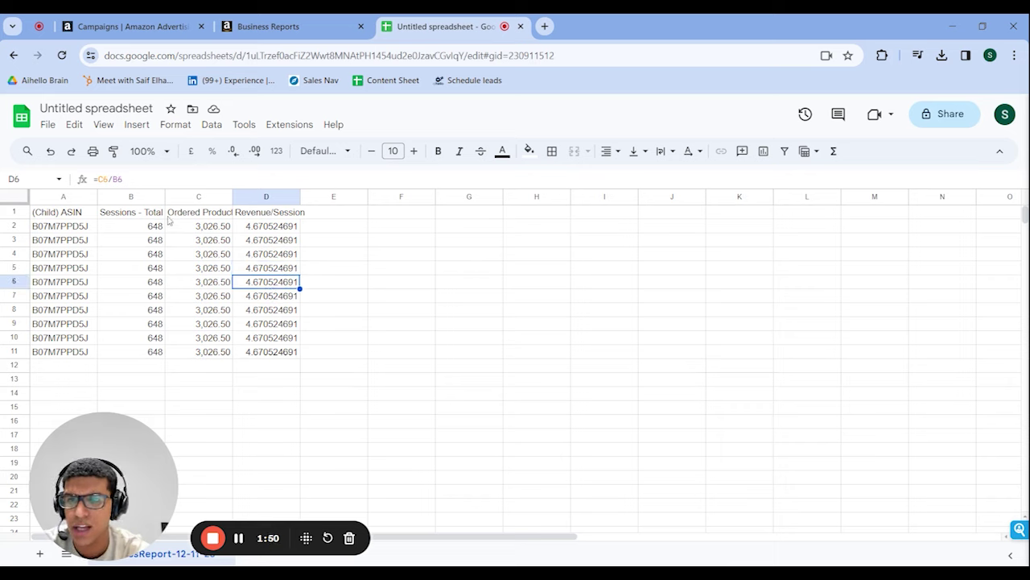
Step: Add a filter to the product data in columns A through D
click(219, 229)
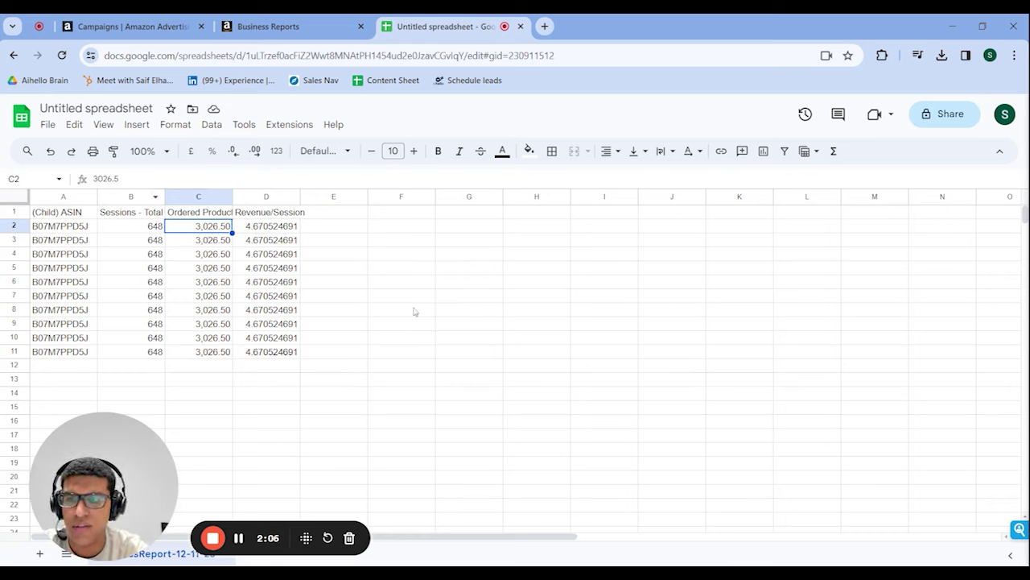
drag(56, 198, 268, 245)
click(785, 150)
click(158, 212)
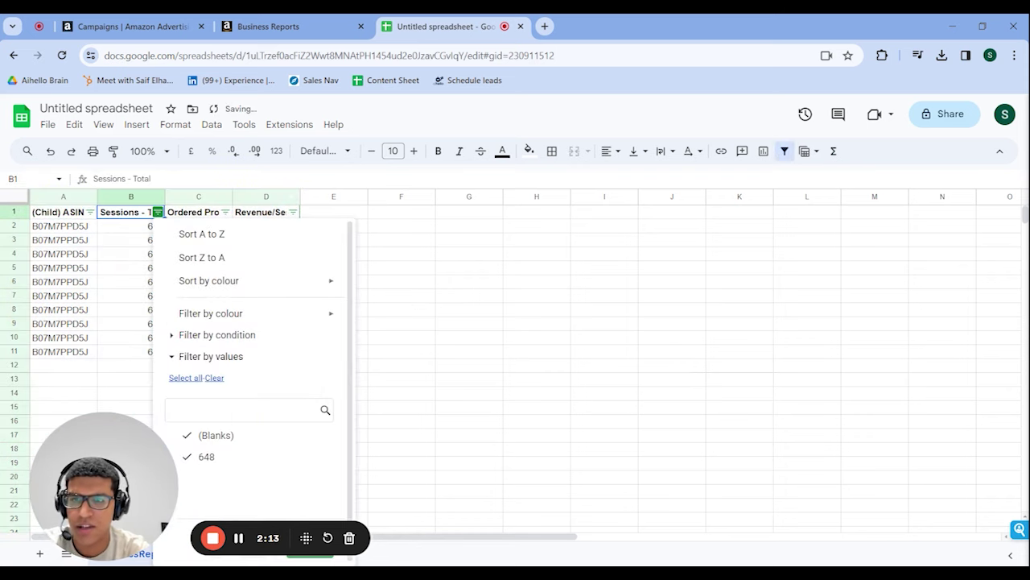
click(182, 335)
click(244, 338)
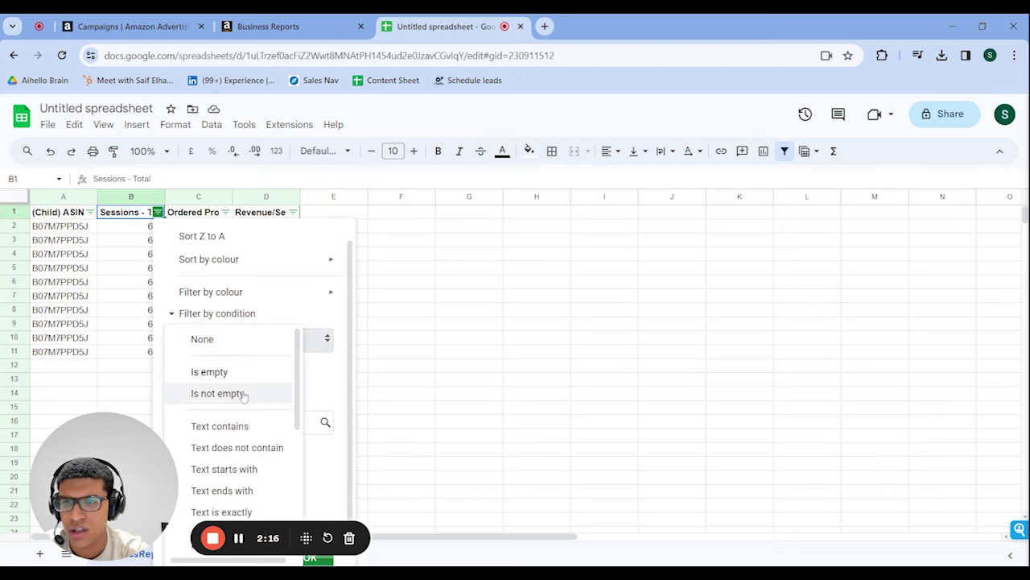
scroll(244, 390, down, 3)
scroll(244, 395, down, 2)
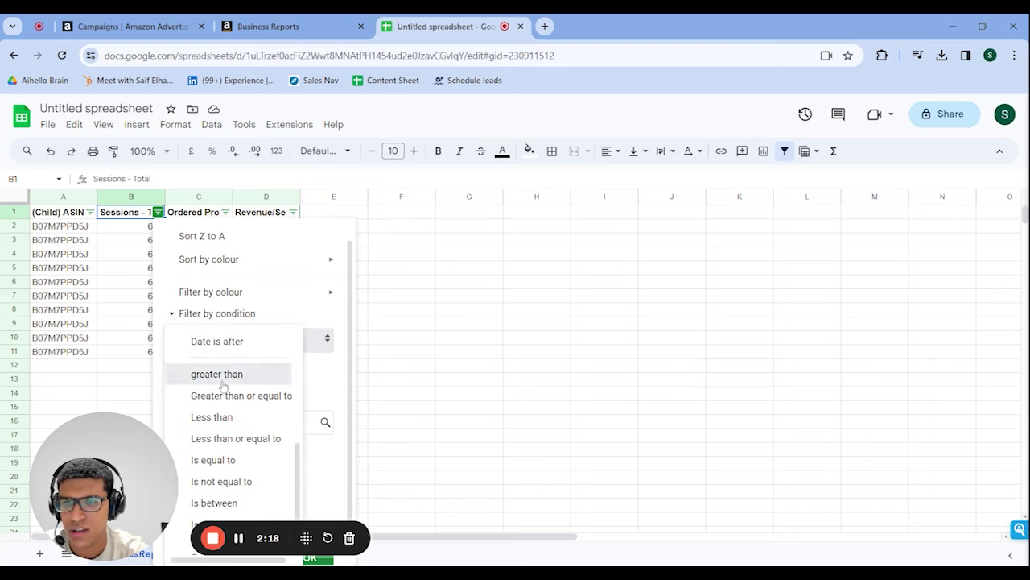
click(222, 377)
text(500)
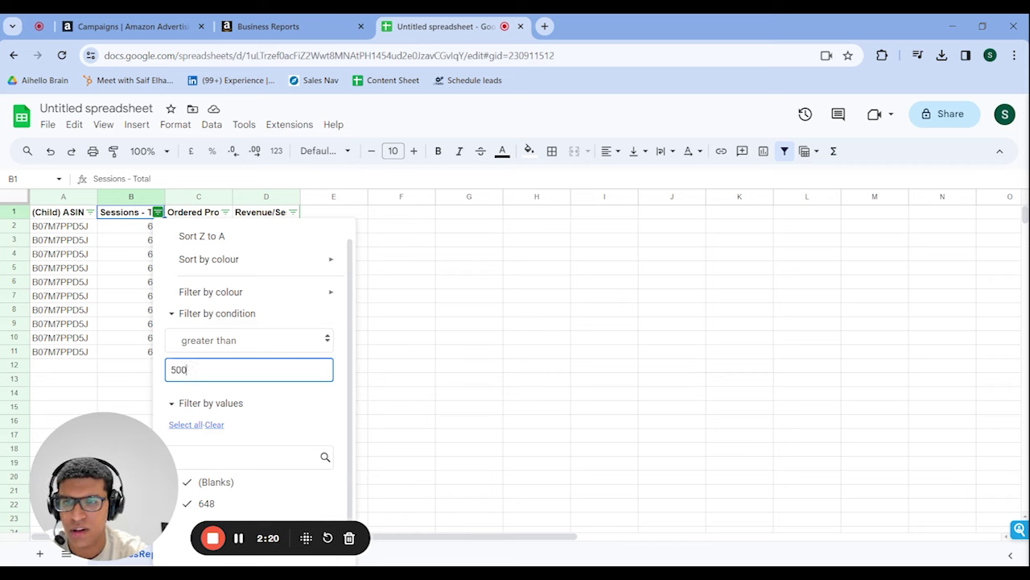
scroll(253, 370, down, 1)
drag(68, 441, 533, 342)
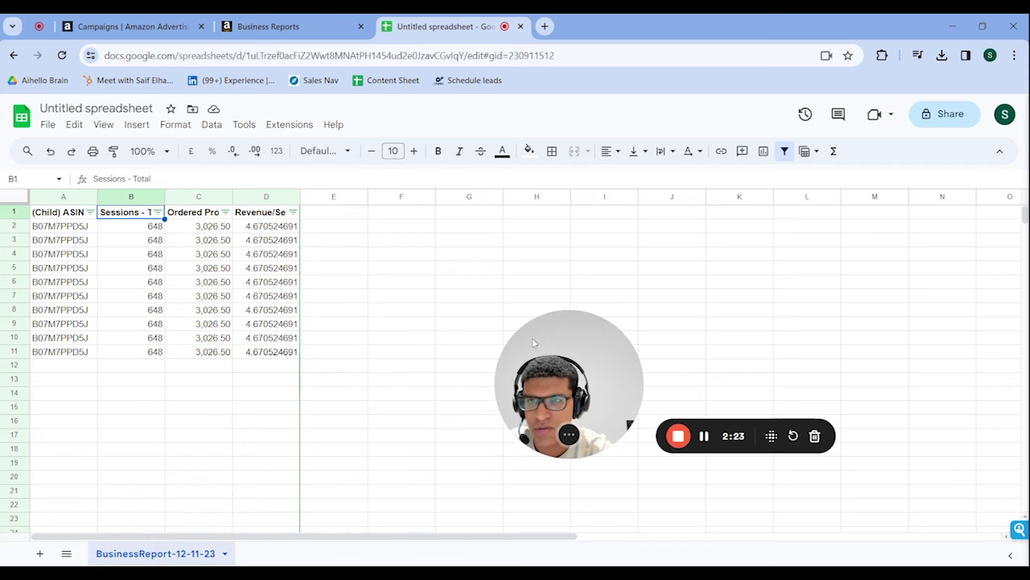
Step: Filter the Sessions - Total column by condition to show only rows with values greater than 500
click(158, 213)
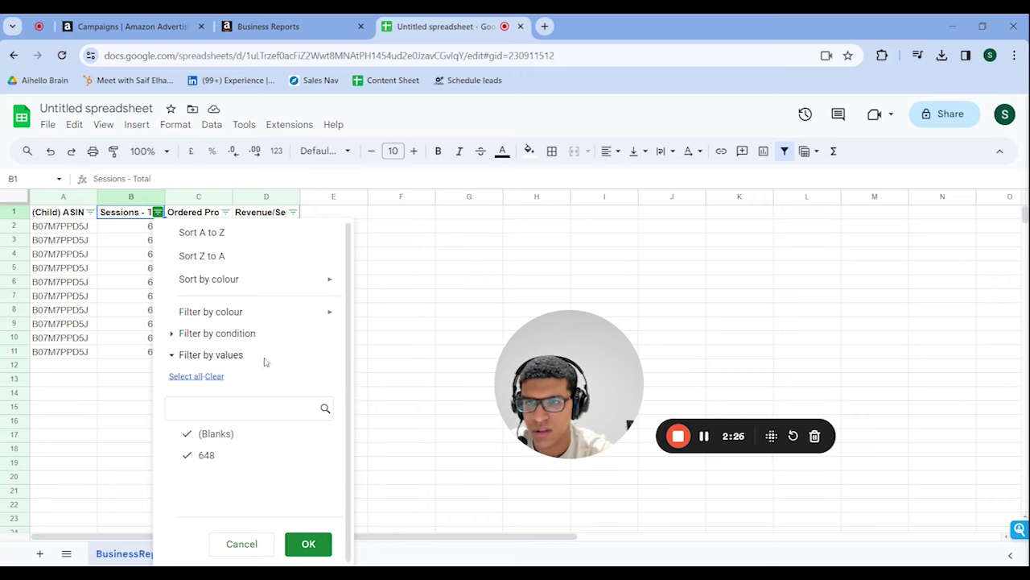
click(243, 337)
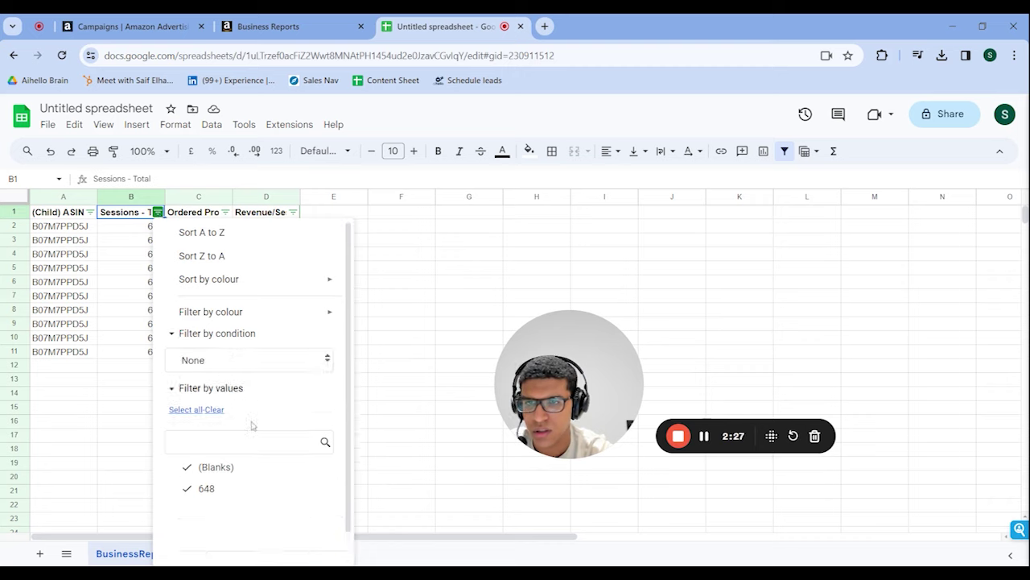
click(221, 366)
scroll(238, 459, down, 5)
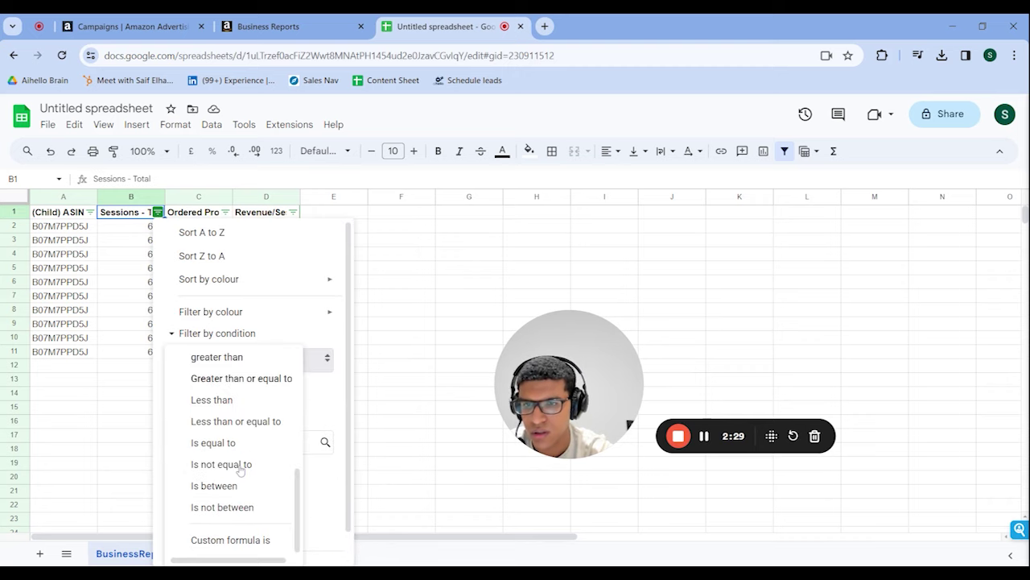
click(262, 362)
scroll(295, 478, down, 2)
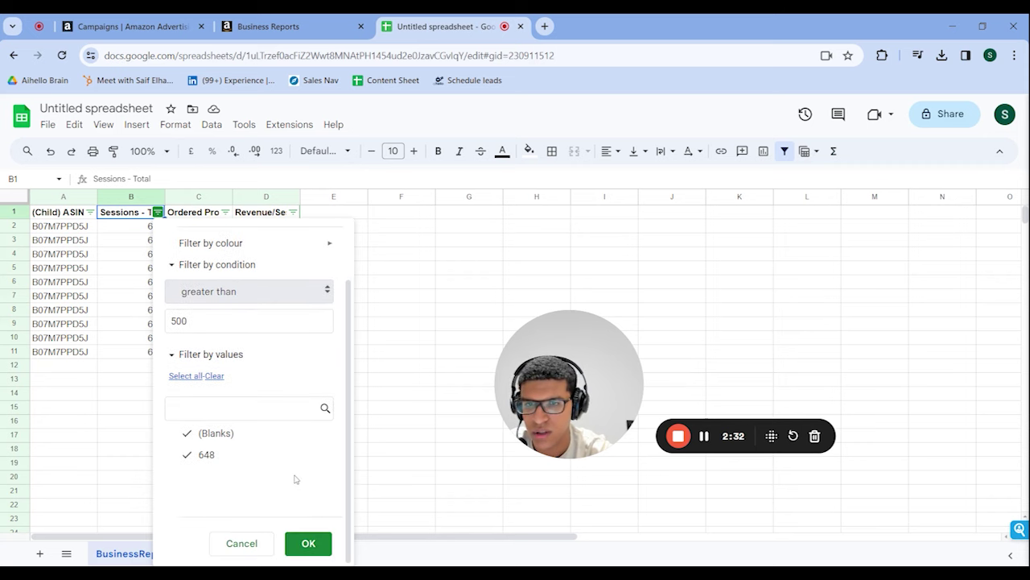
click(313, 544)
Step: Examine the filtered session values in B2:B11 and the Revenue/Session formulas in column D down to row 8
drag(136, 239, 164, 358)
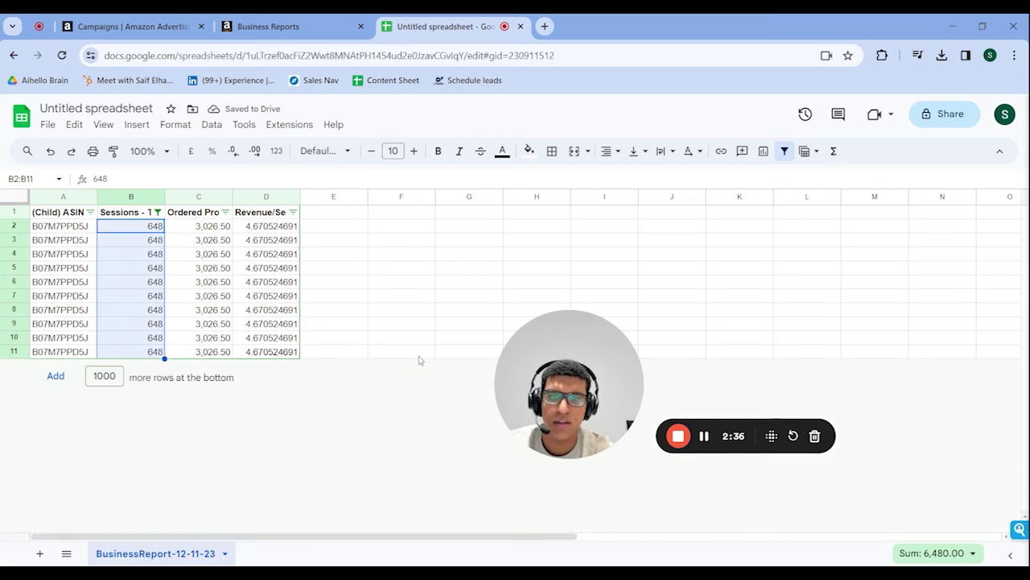
click(280, 241)
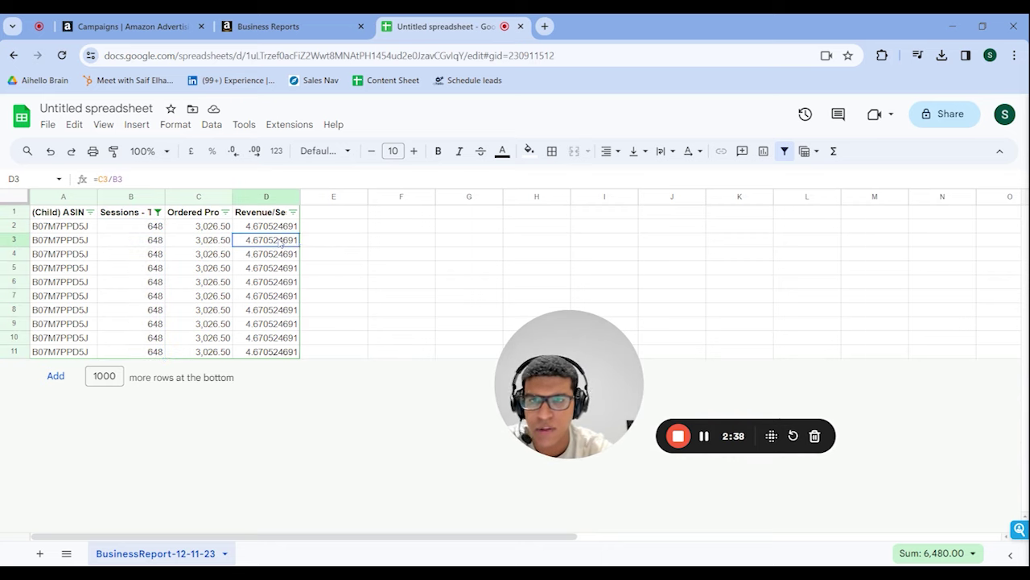
click(277, 232)
click(276, 249)
click(276, 267)
click(278, 296)
click(278, 310)
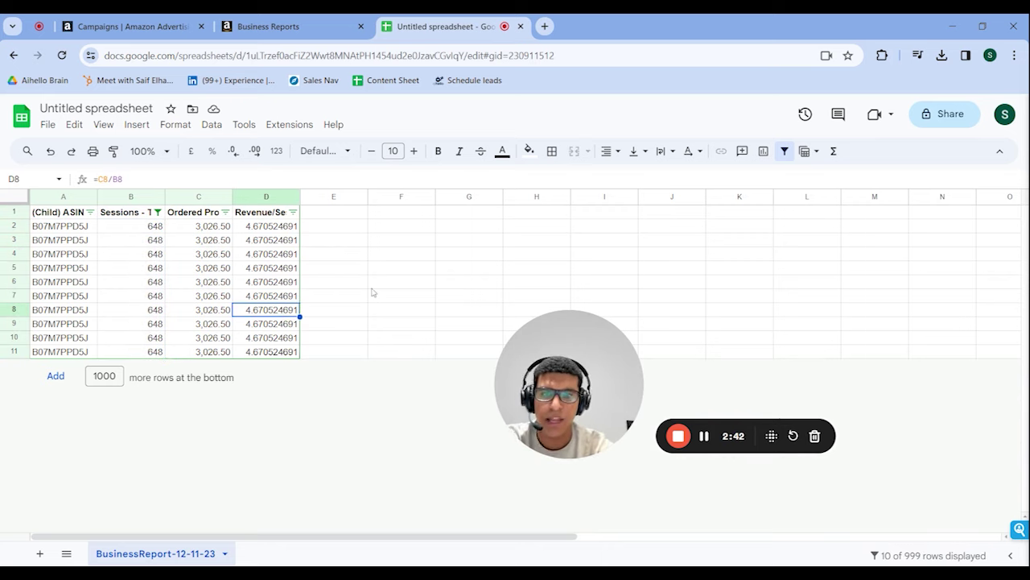
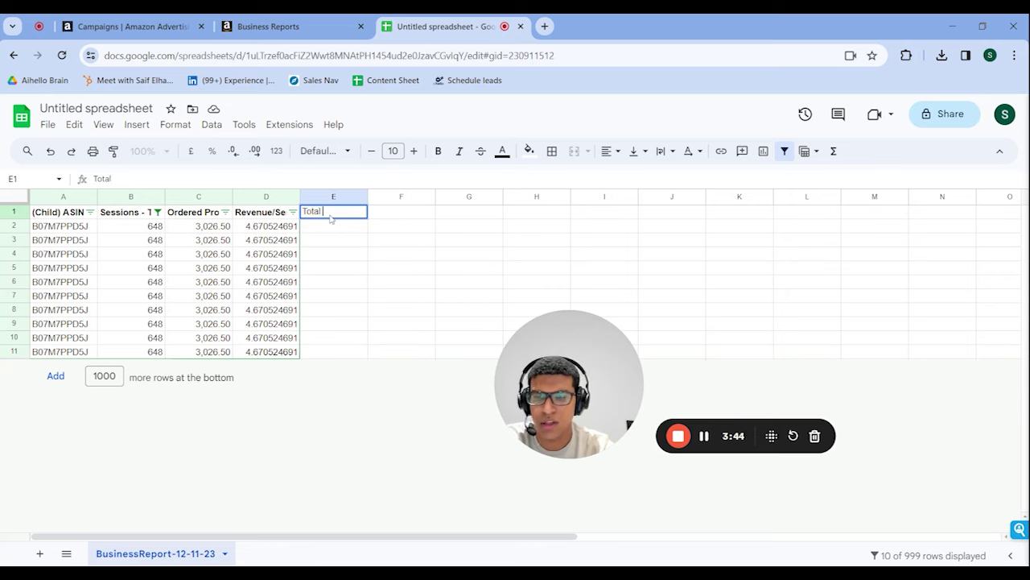
Step: Complete the header in E1 as "Total Ad spend by ASIN"
text(Ad spend by)
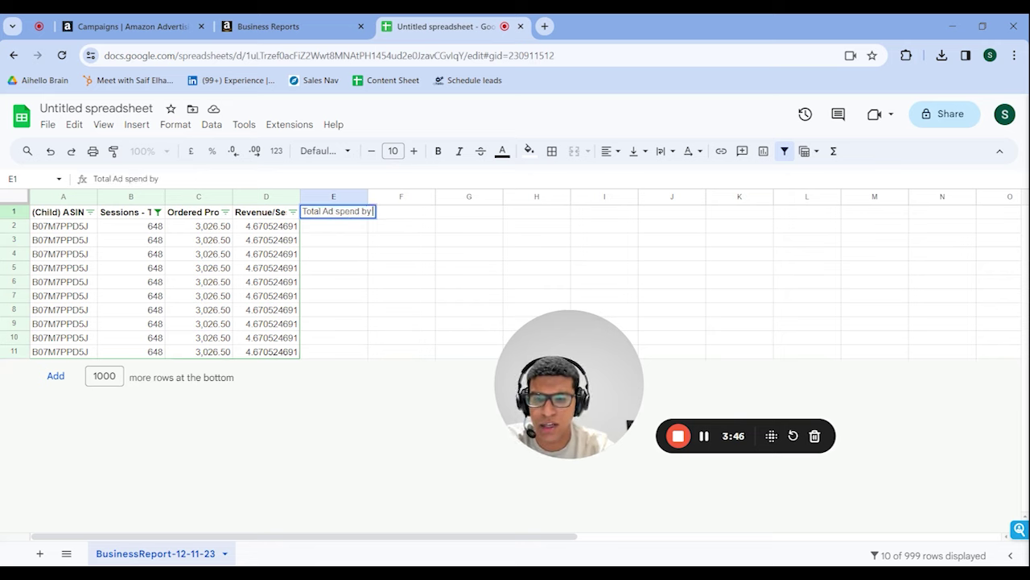
text( ASIN)
click(333, 232)
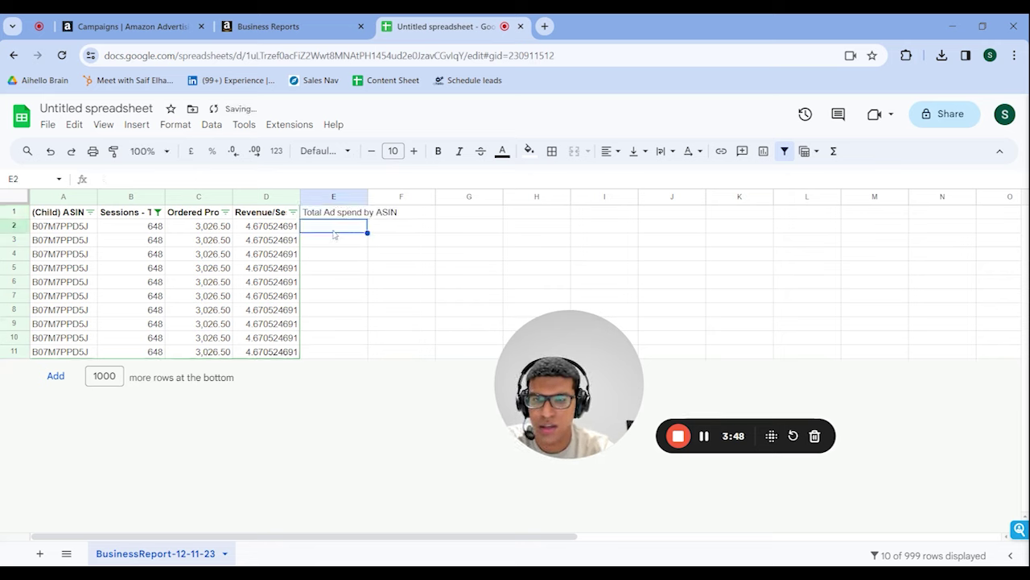
Step: Enter $600 as the ad spend in E2 and copy it into cells E3:E11
text($)
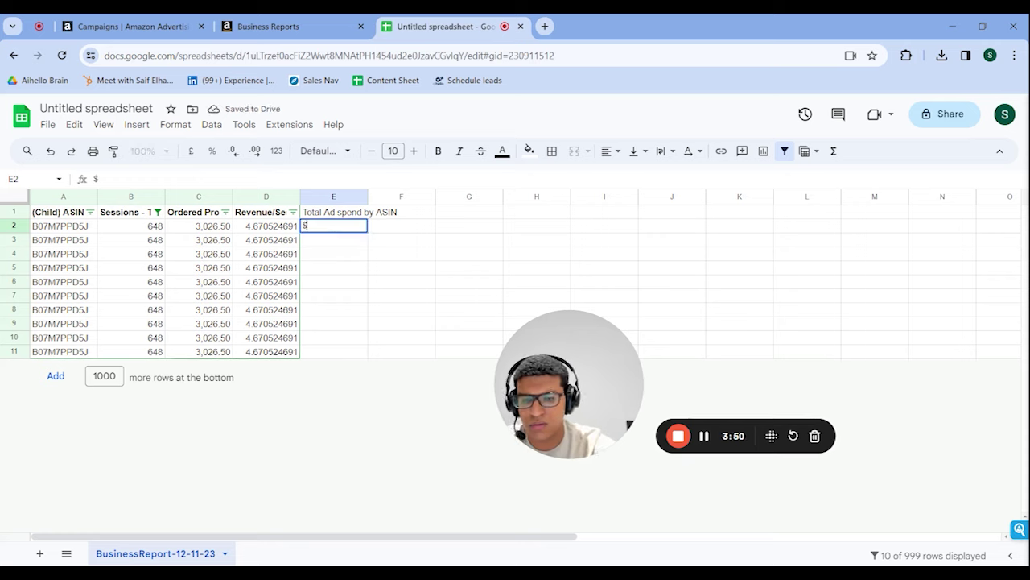
text(600)
click(402, 257)
click(330, 234)
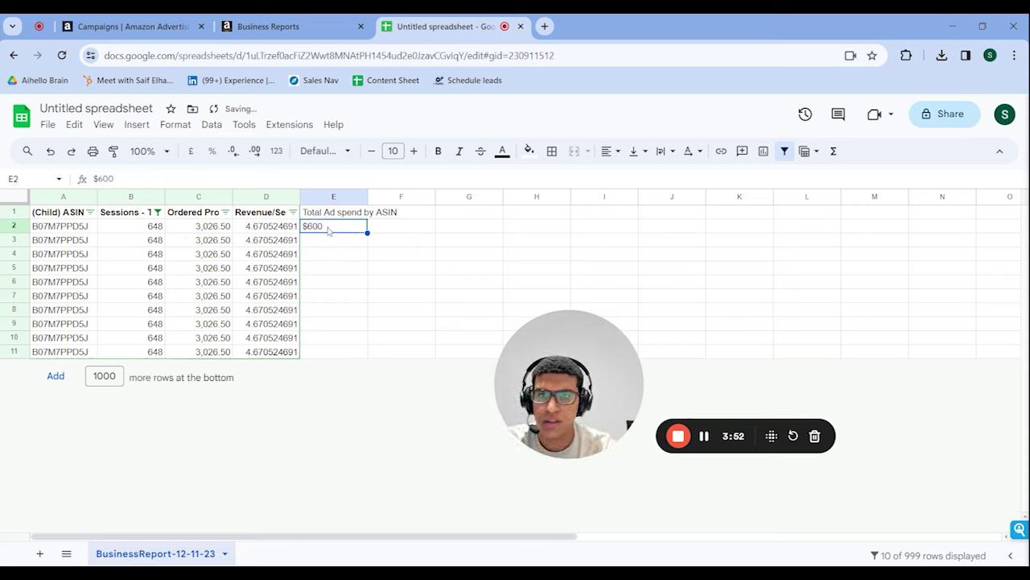
key(ctrl+c)
drag(328, 239, 318, 352)
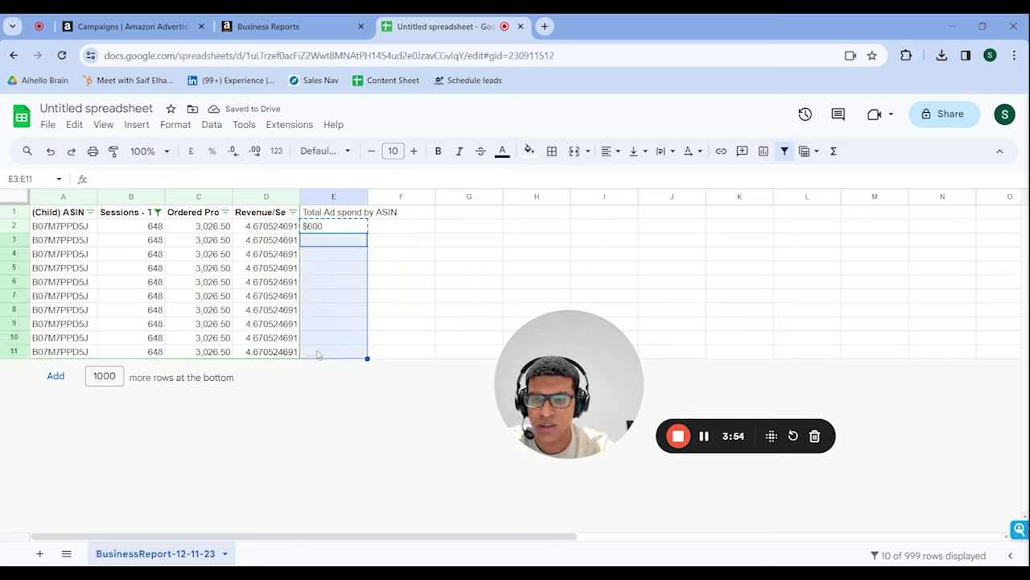
key(ctrl+v)
Step: Add the column header "Cost per session" in F1
click(421, 214)
text(C)
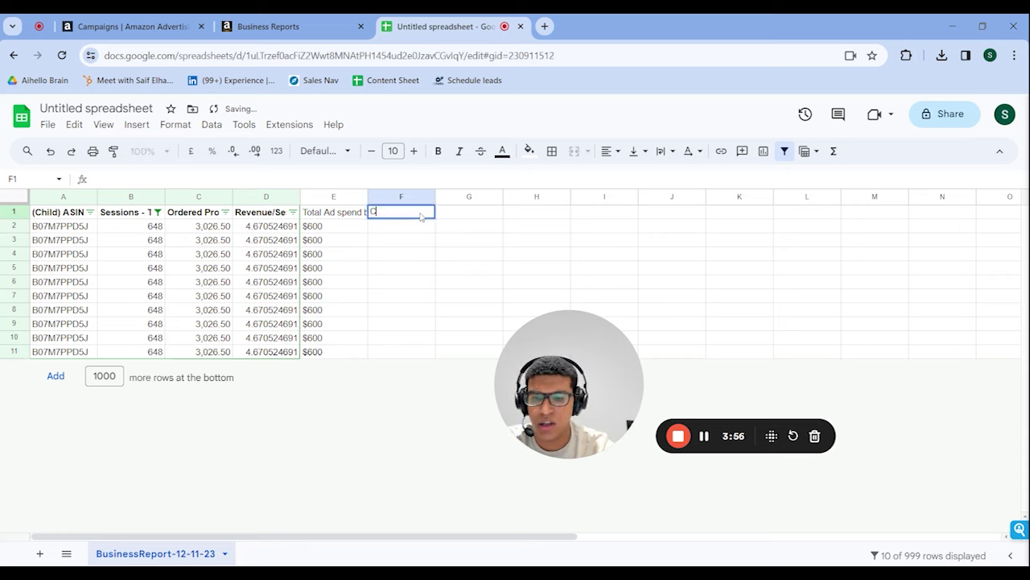
text(ost per s)
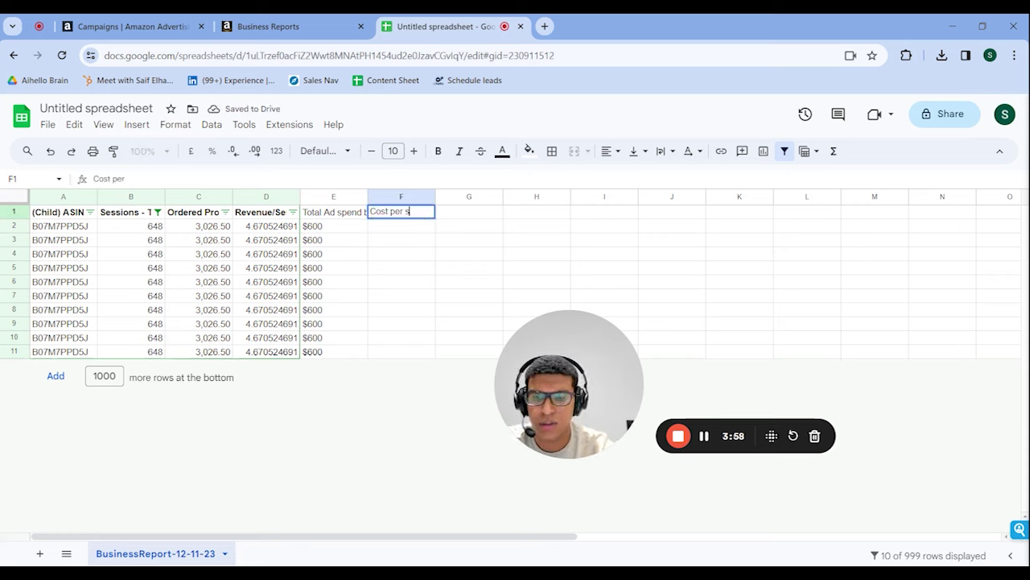
text(ession)
key(Return)
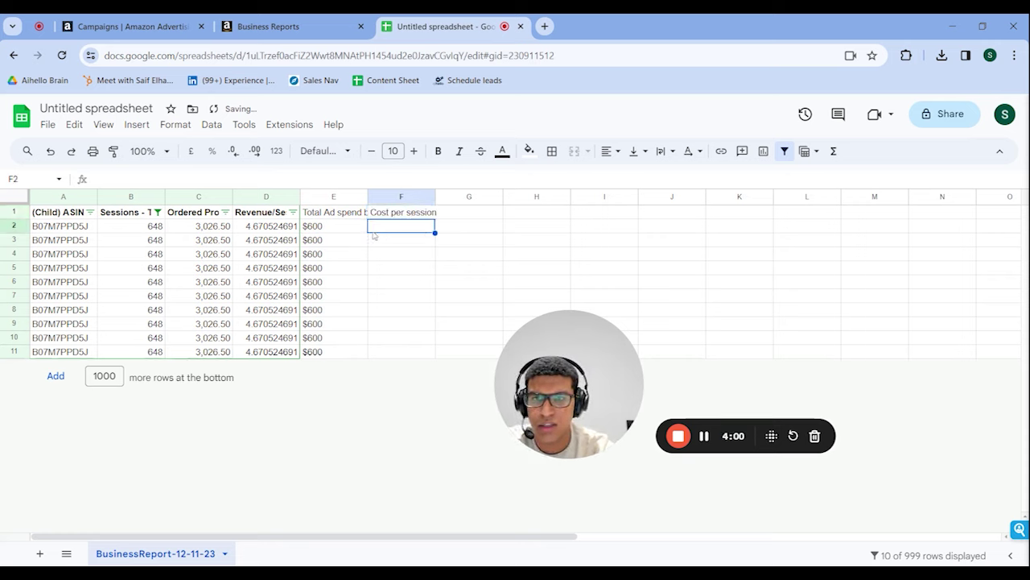
Step: Remove the $ sign from all ad spend values in E2:E11 with Find and replace
click(322, 230)
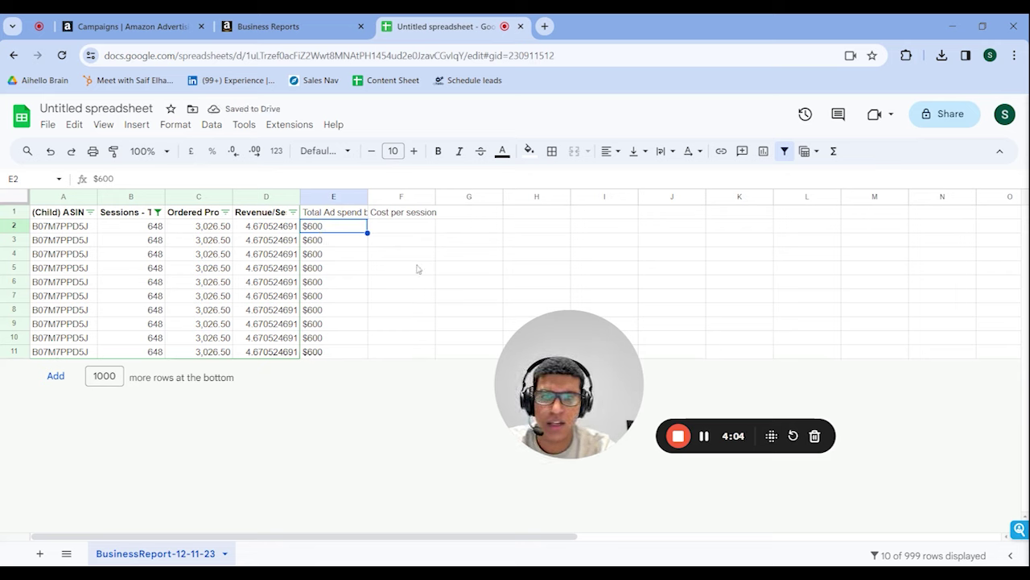
click(390, 232)
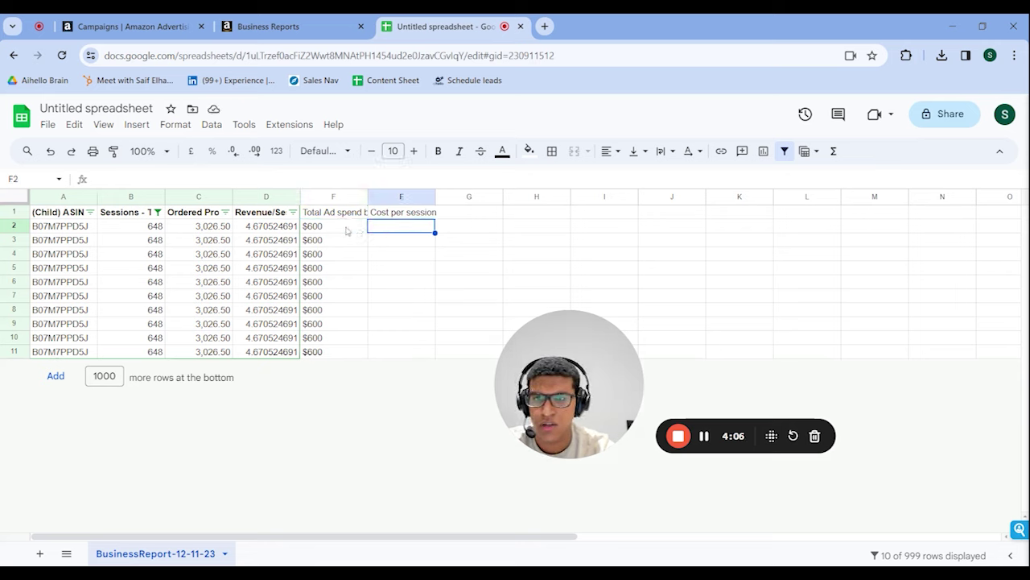
drag(347, 231, 332, 357)
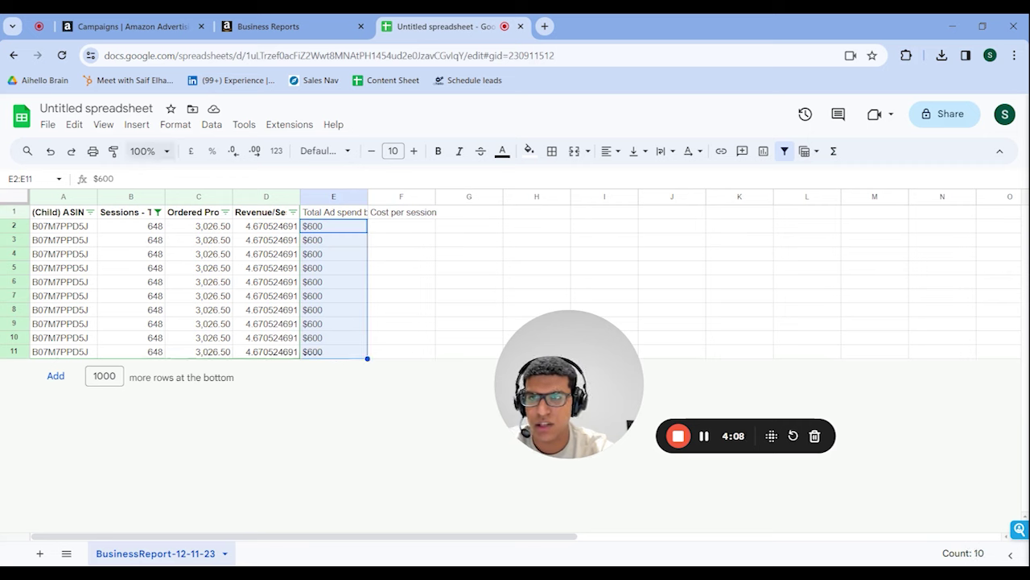
click(75, 126)
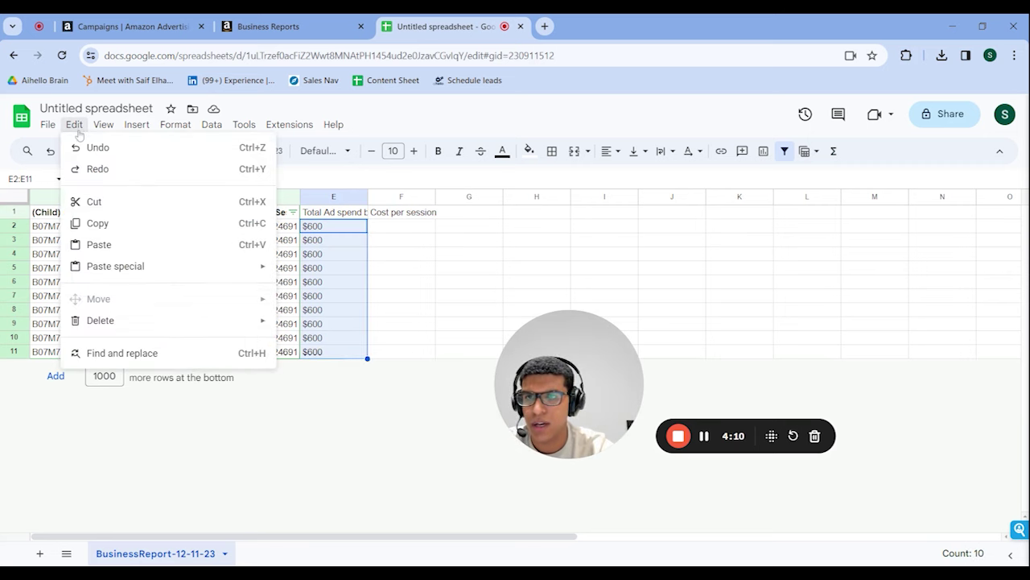
click(142, 355)
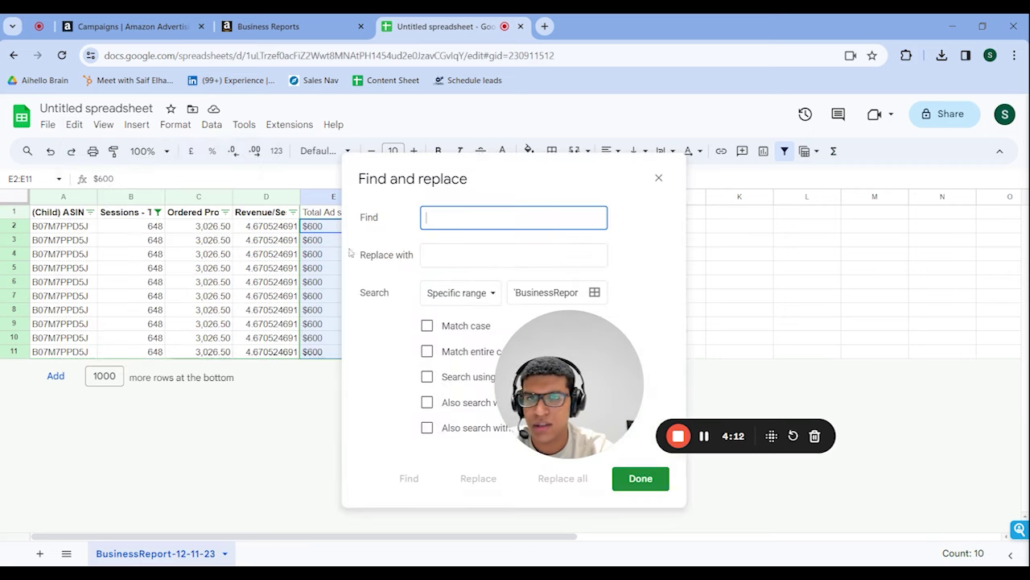
text($)
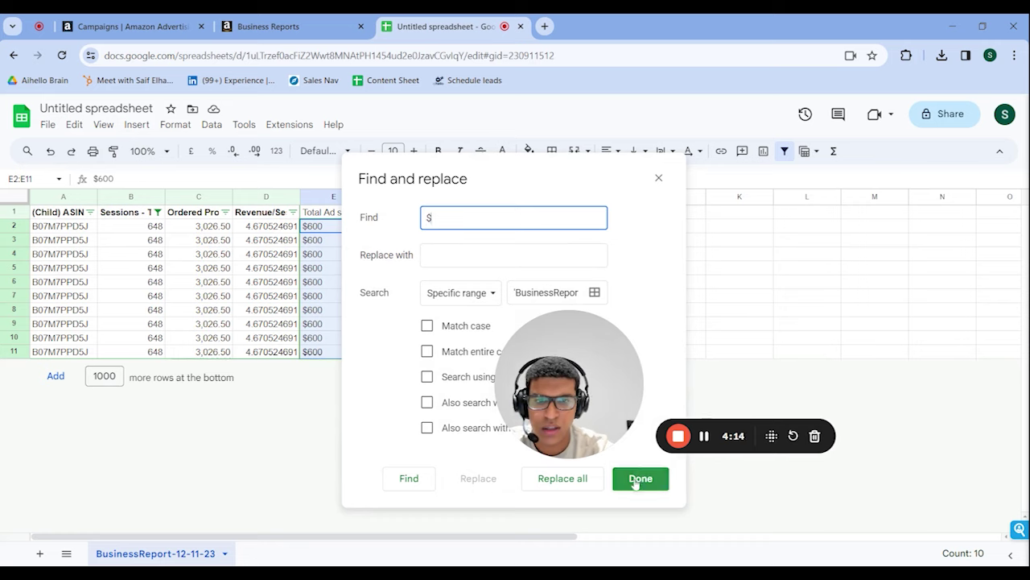
click(586, 479)
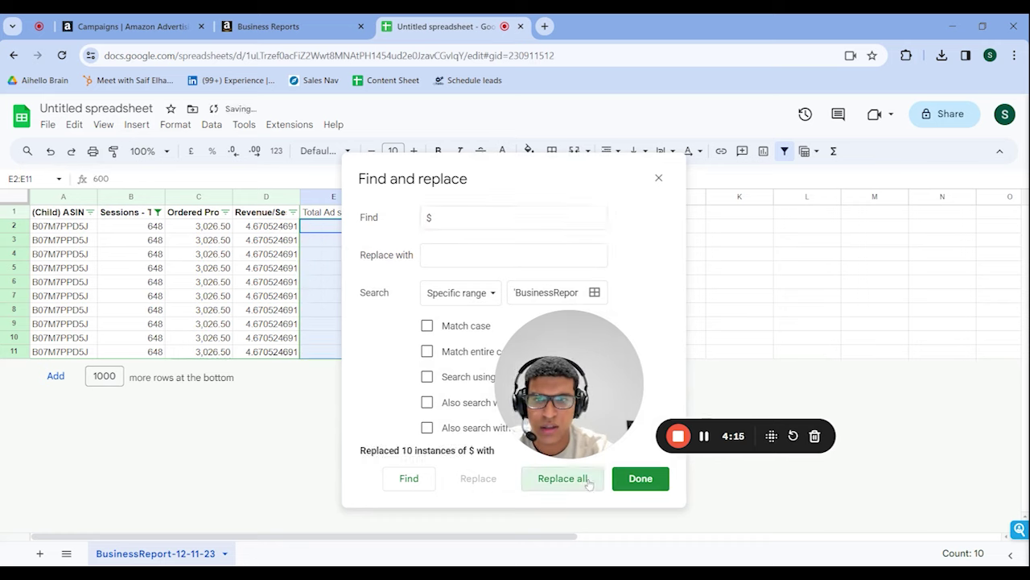
click(636, 478)
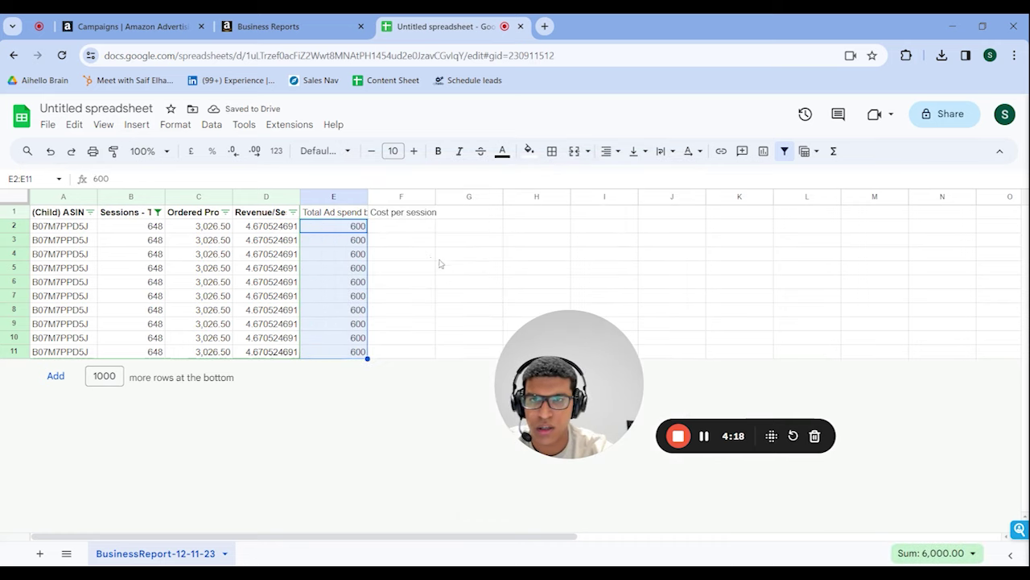
Step: Calculate the first product's cost per session in F2 with the formula =E2/B2
click(430, 266)
click(416, 228)
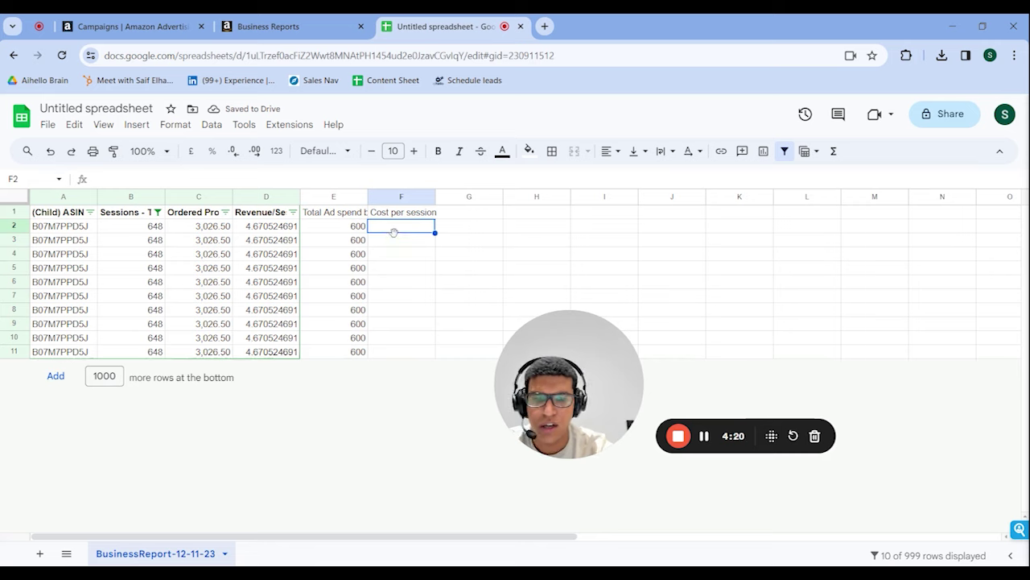
text(=)
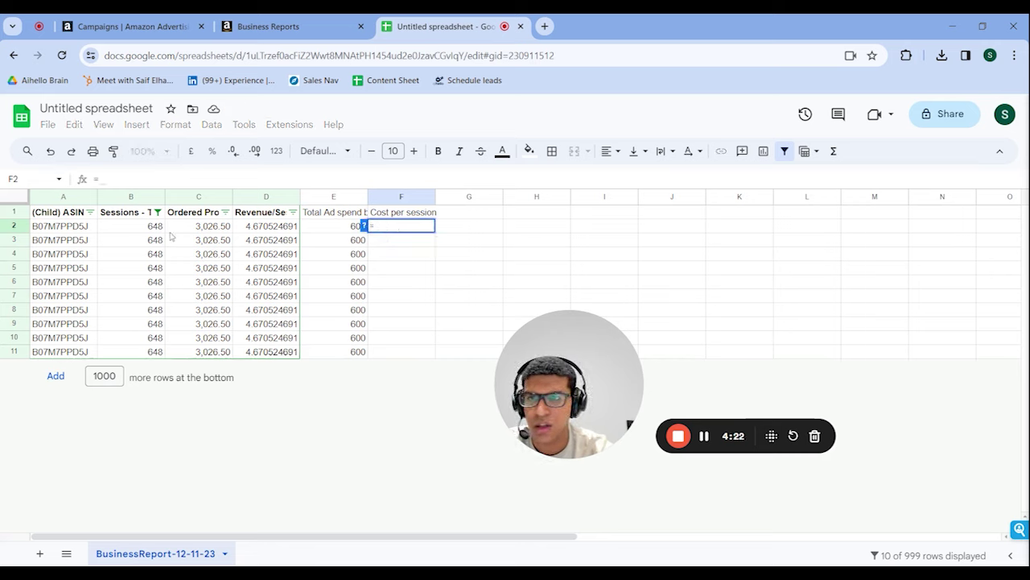
click(348, 228)
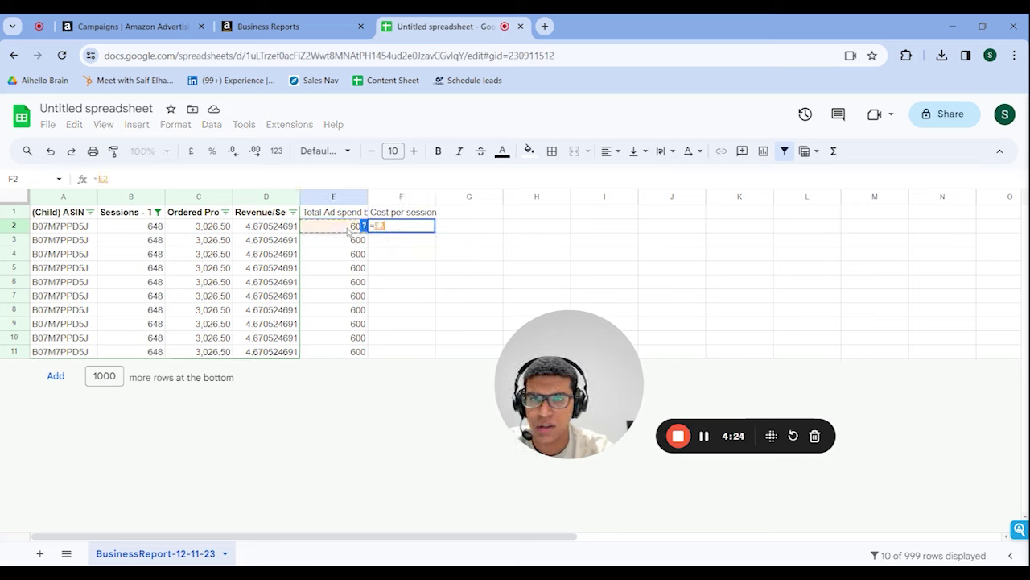
text(/)
click(154, 232)
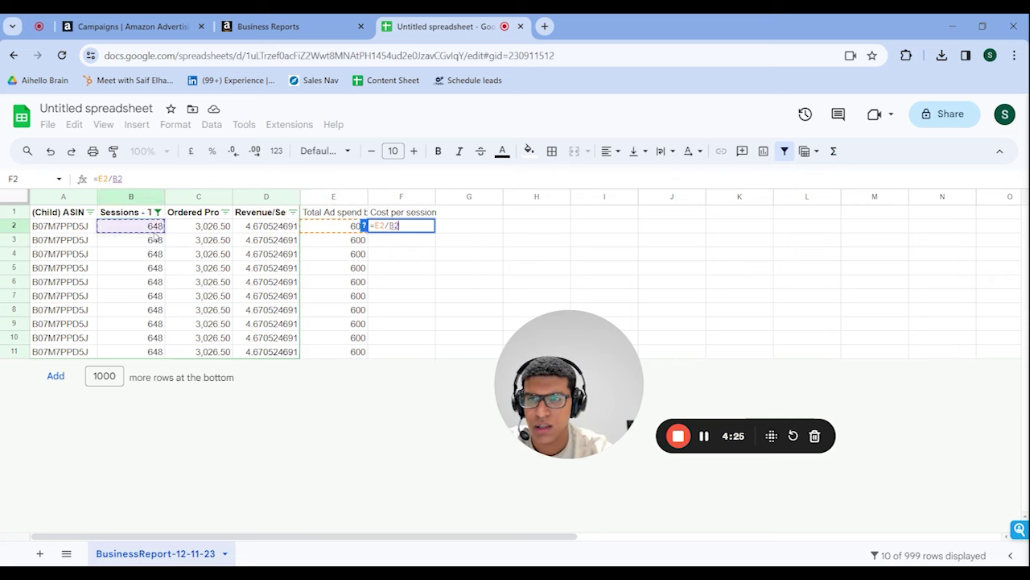
key(Return)
click(419, 227)
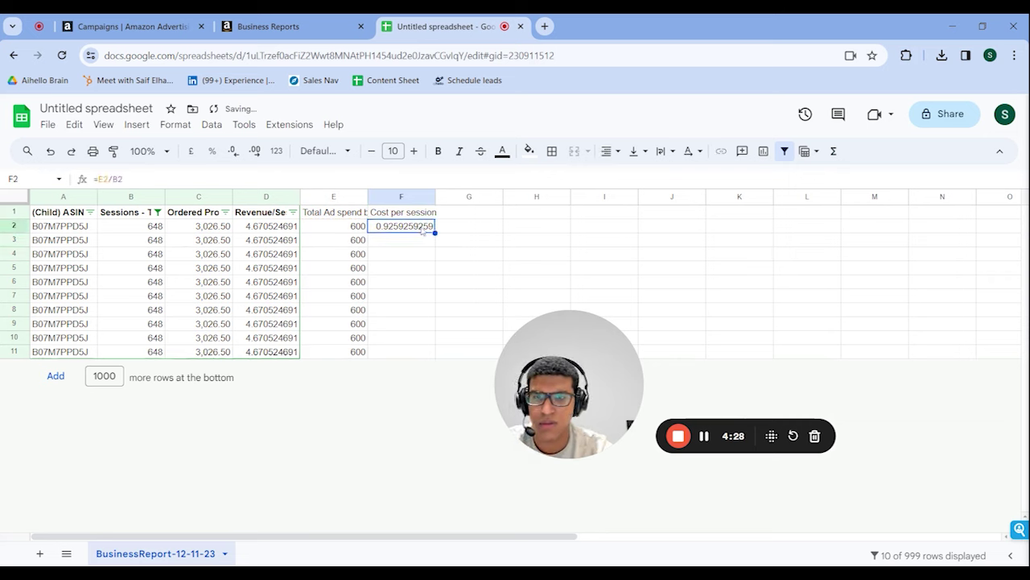
Step: Copy the cost-per-session formula from F2 into cells F3:F11
key(ctrl+c)
drag(400, 245, 395, 383)
key(ctrl+v)
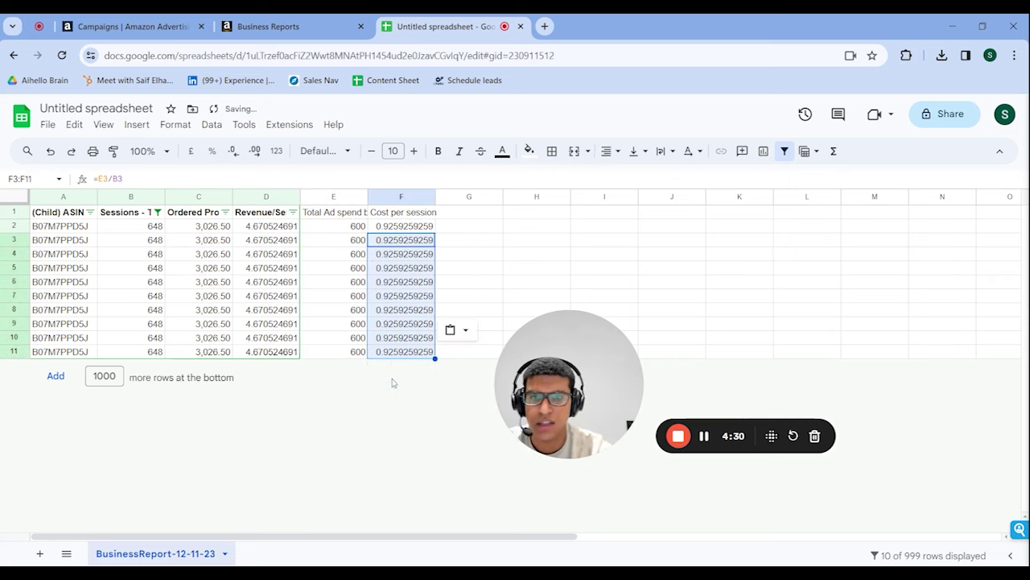
click(511, 268)
drag(268, 230, 269, 352)
click(395, 227)
drag(395, 227, 407, 354)
click(498, 246)
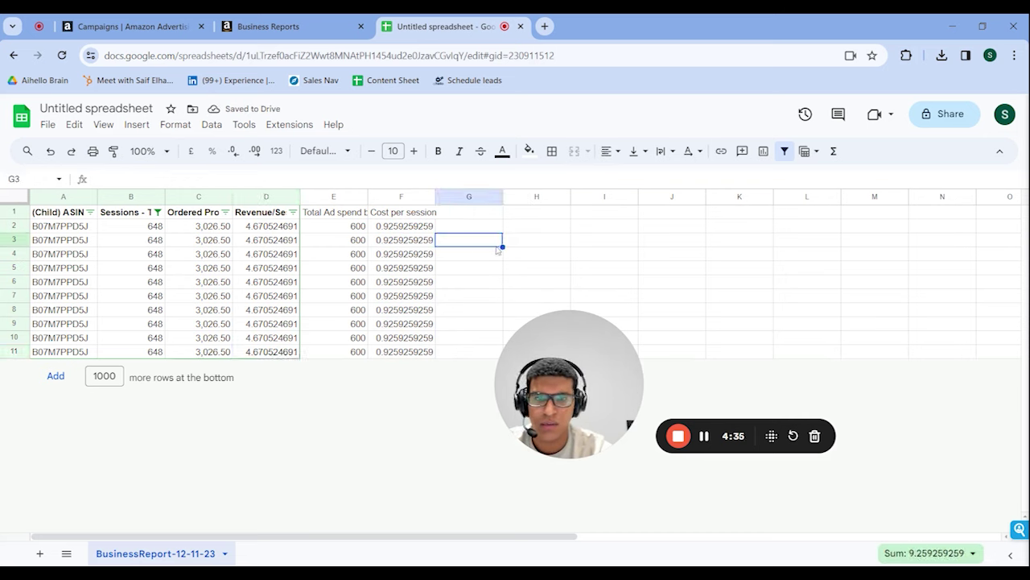
Step: Add the column header "Net revenue per session" in G1
click(467, 215)
text(Net )
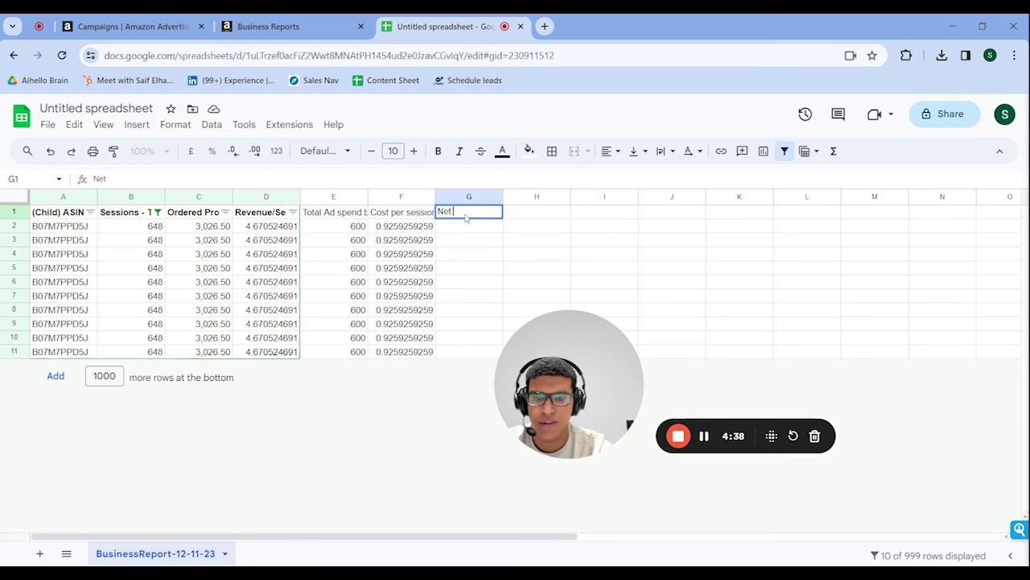
text(revenue per session)
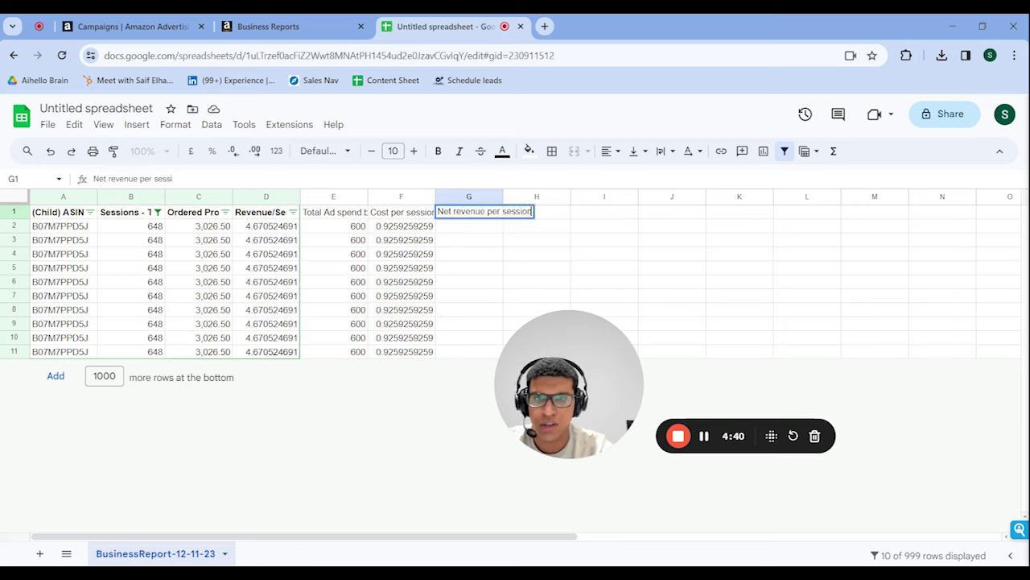
key(Return)
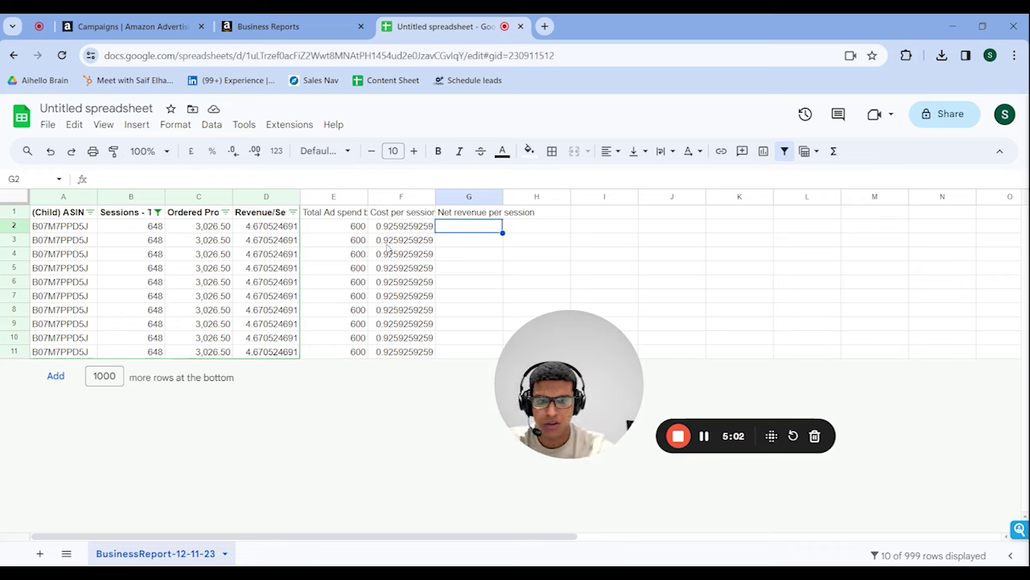
Step: Calculate the first product's net revenue per session in G2 with the formula =D2-F2
text(=)
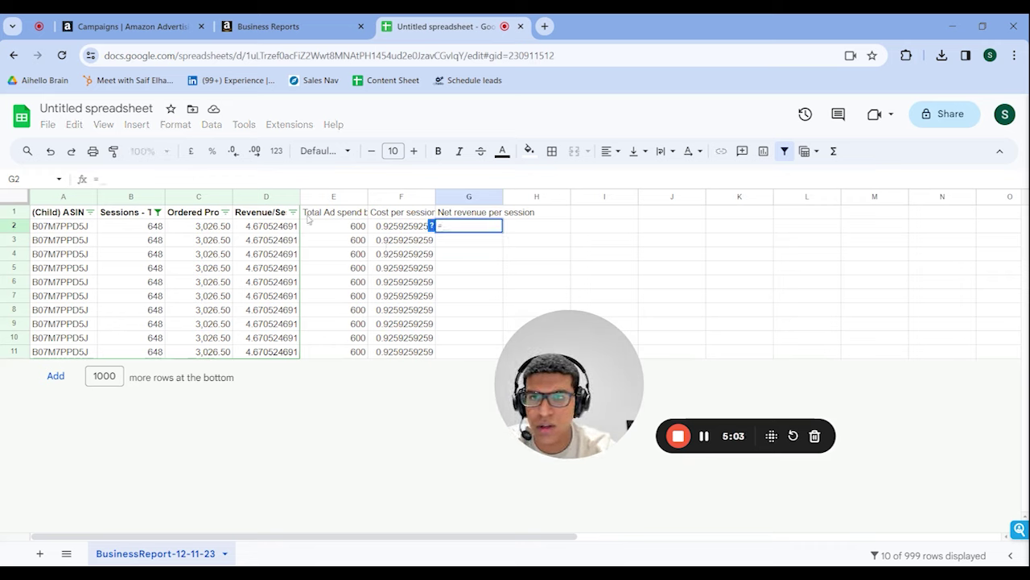
click(266, 228)
text(-)
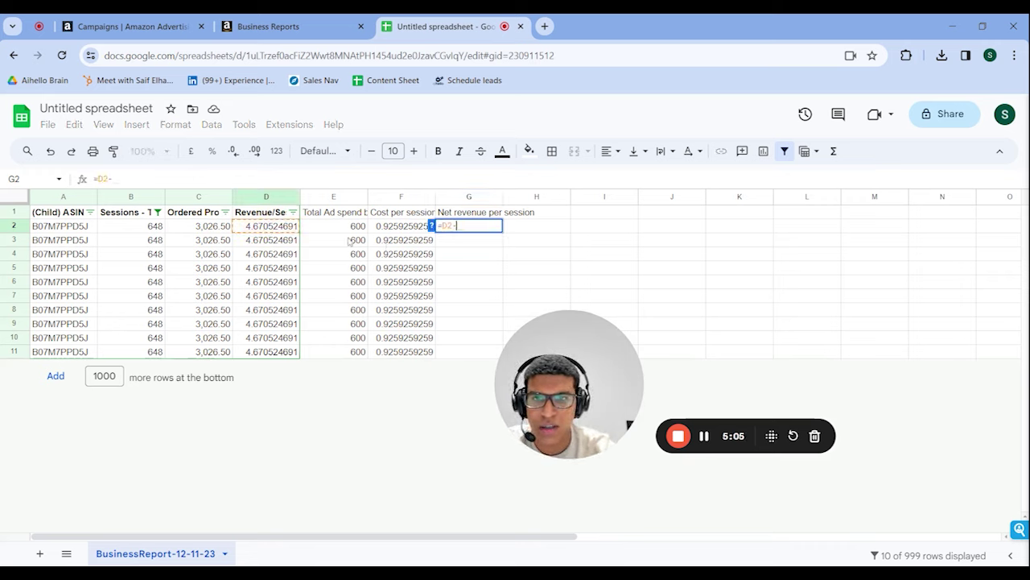
click(389, 229)
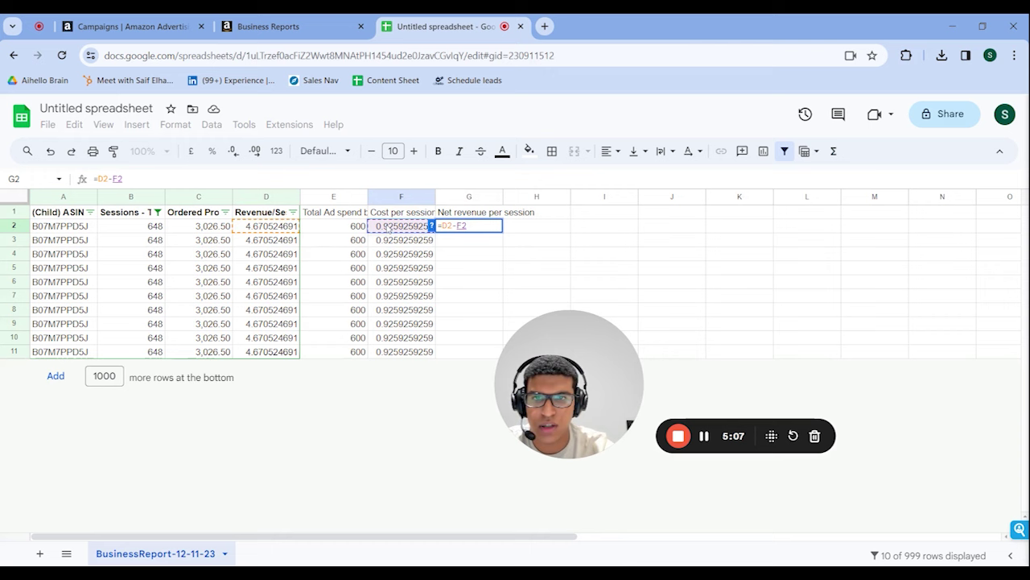
key(Return)
Step: Copy the net revenue per session formula from G2 into cells G3:G11
click(475, 227)
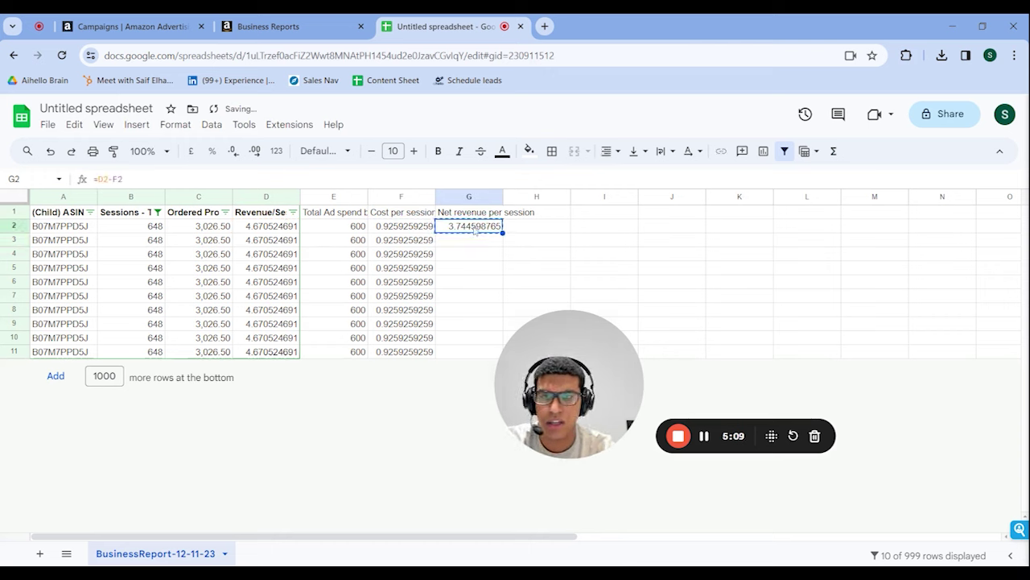
drag(472, 239, 461, 353)
key(ctrl+v)
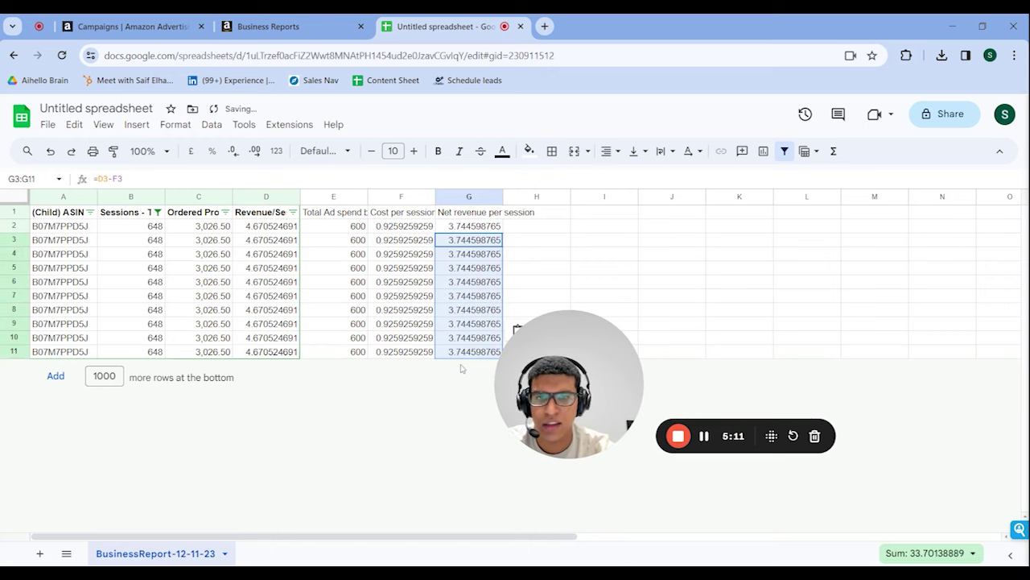
click(612, 255)
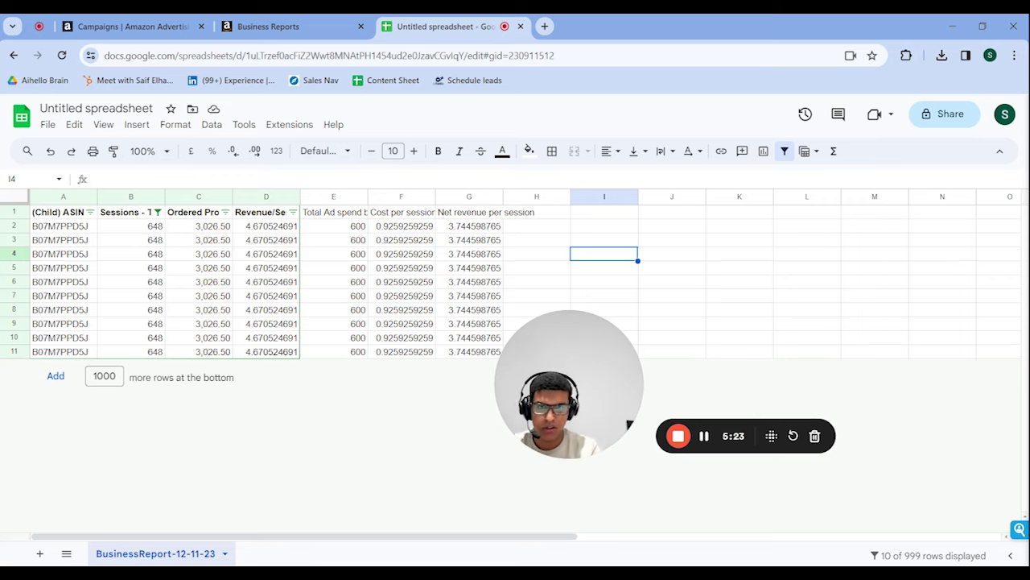
Step: Add the column header "Net profit" in H1
click(544, 211)
text(Net )
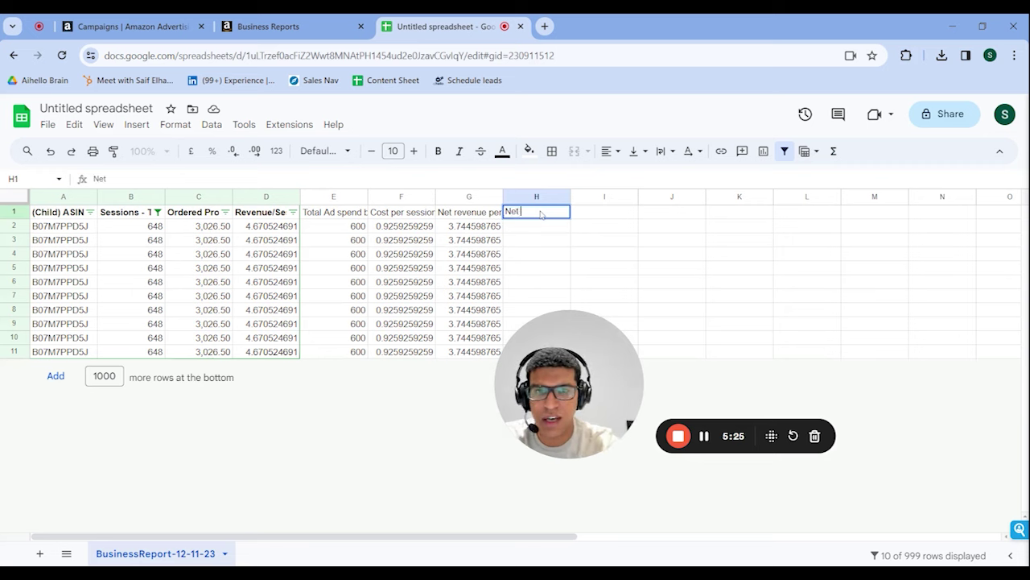
text(profit)
key(Return)
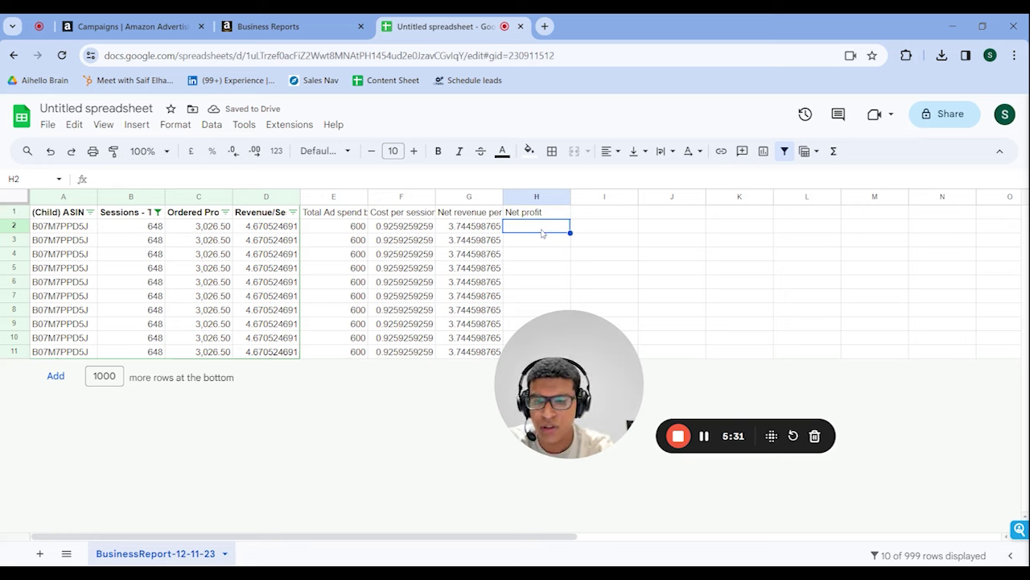
Step: Enter $450 as the net profit in H2 and copy it into cells H3:H11
text($1)
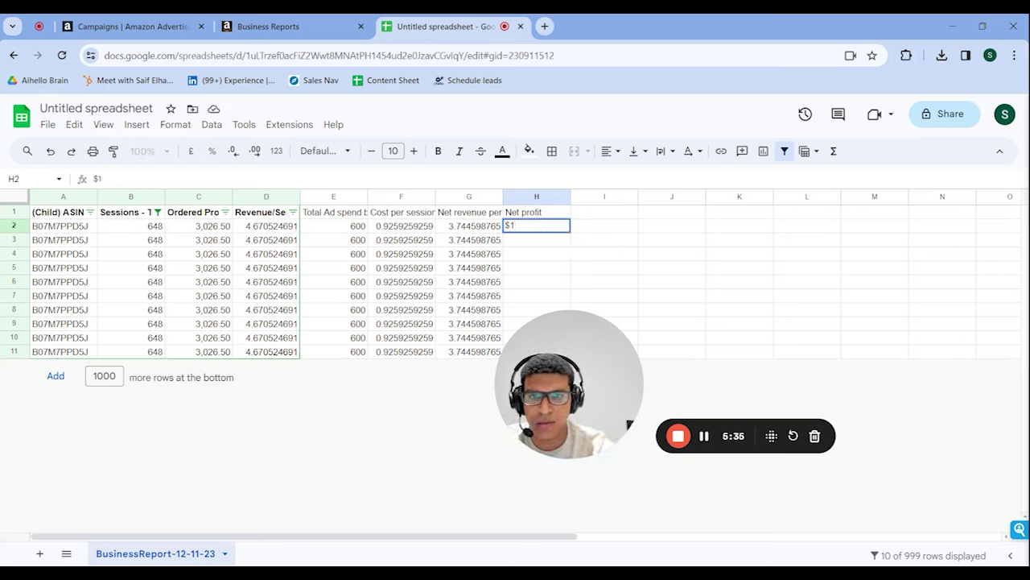
key(BackSpace)
text(450)
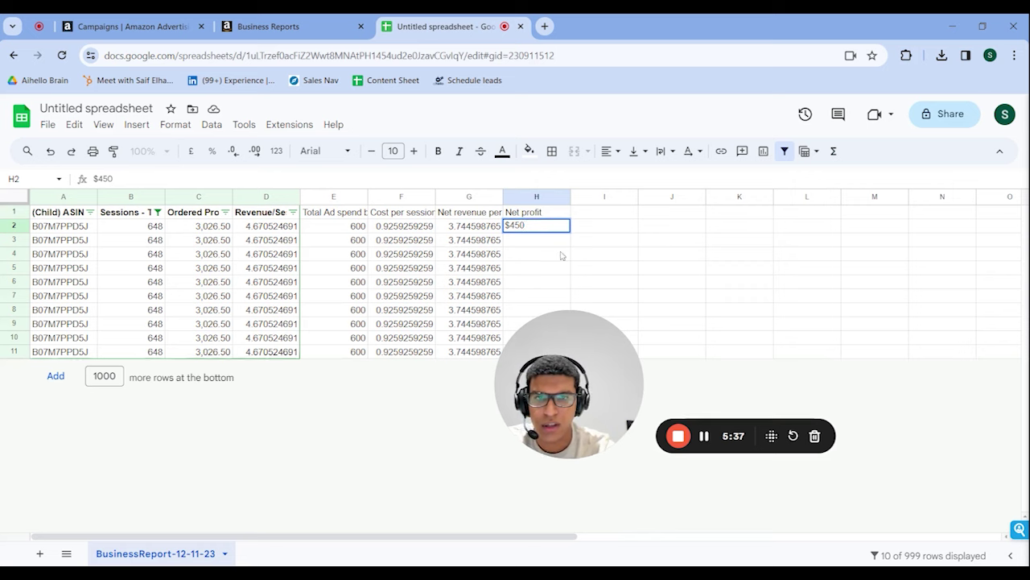
key(Return)
click(546, 231)
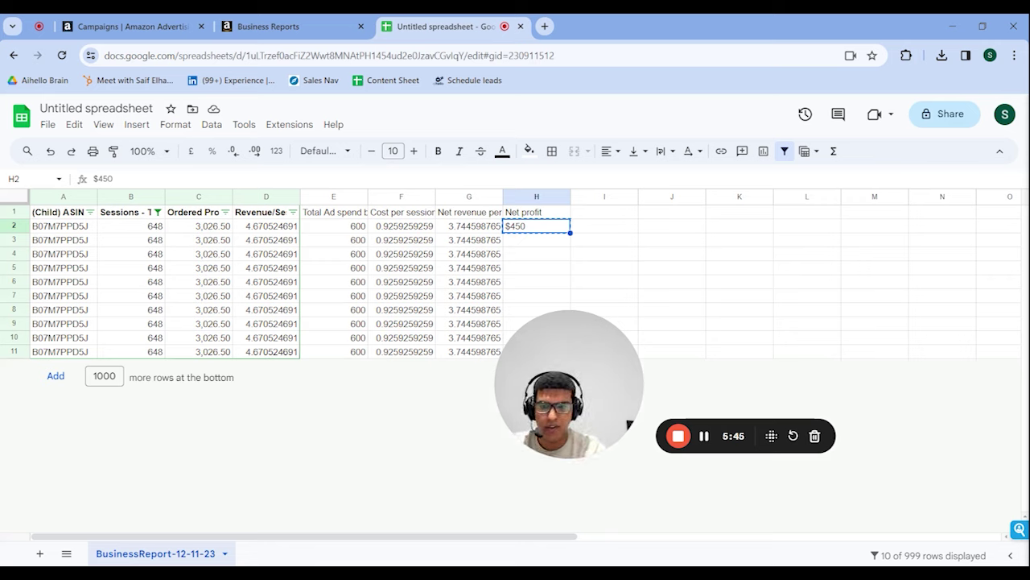
drag(536, 239, 536, 352)
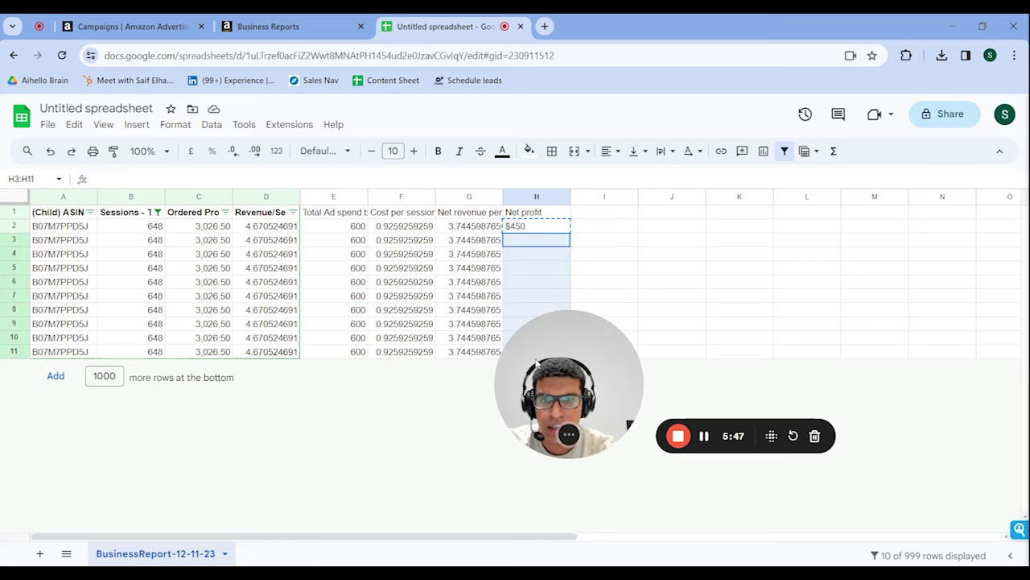
text($450 $450 $450 $450 $450 $450 $450 $450 $450)
click(649, 244)
Step: Add the column header "profit/session" in I1
click(608, 215)
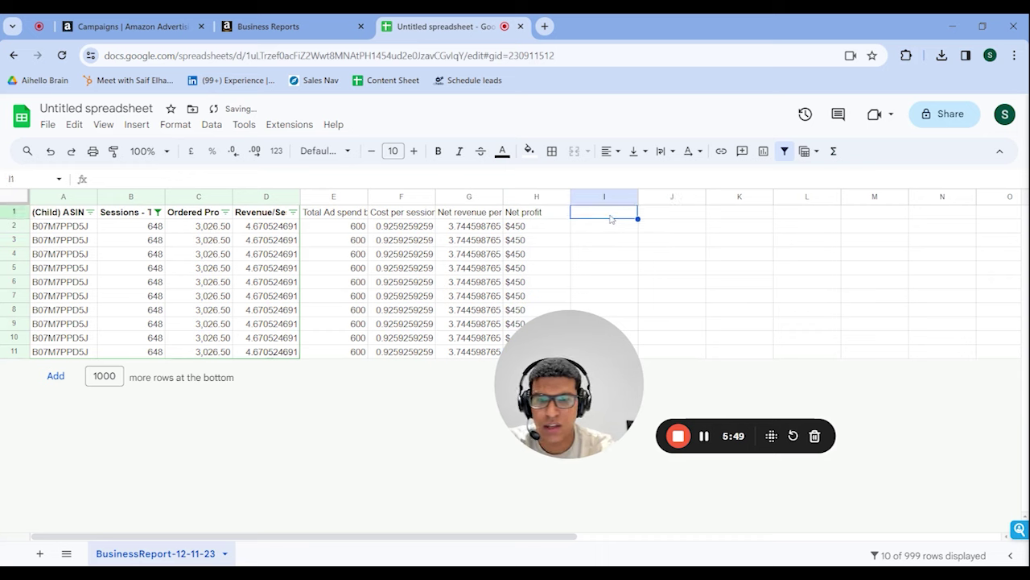
text(profit/session)
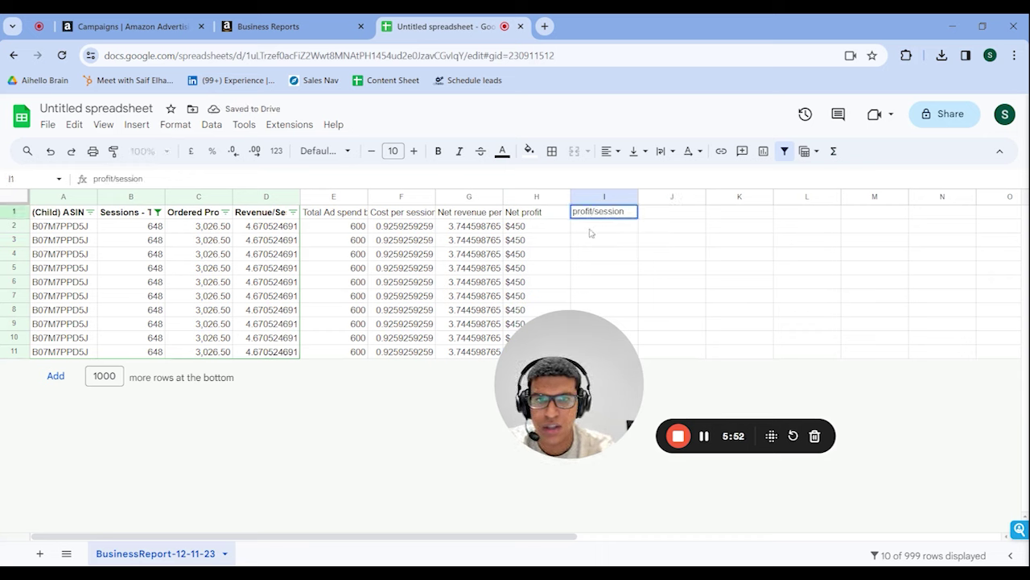
key(Return)
Step: Try to calculate the first product's profit per session in I2 with the formula =H2/B2
click(538, 233)
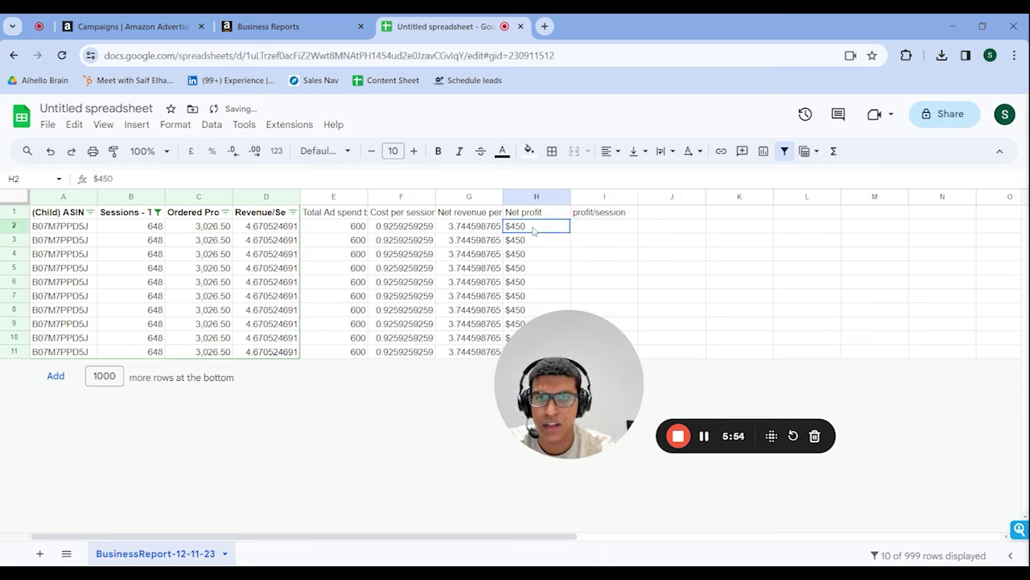
click(616, 232)
text(=)
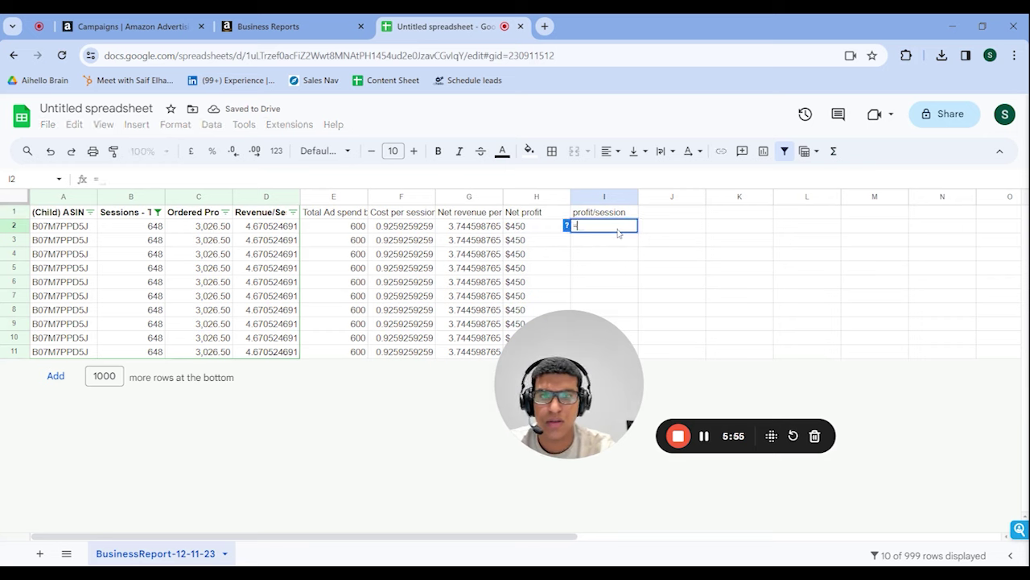
click(532, 232)
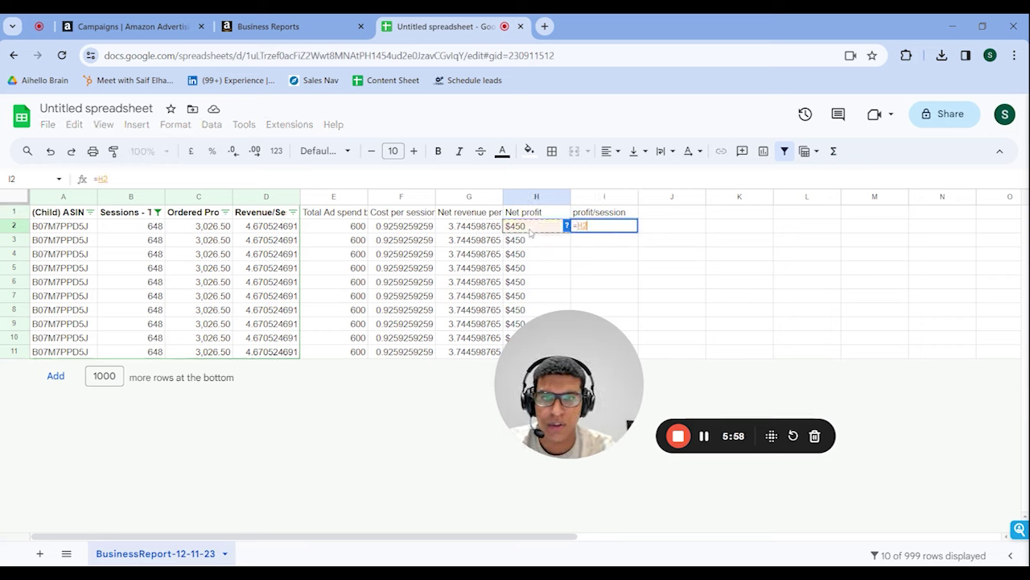
text(/)
click(153, 229)
key(Return)
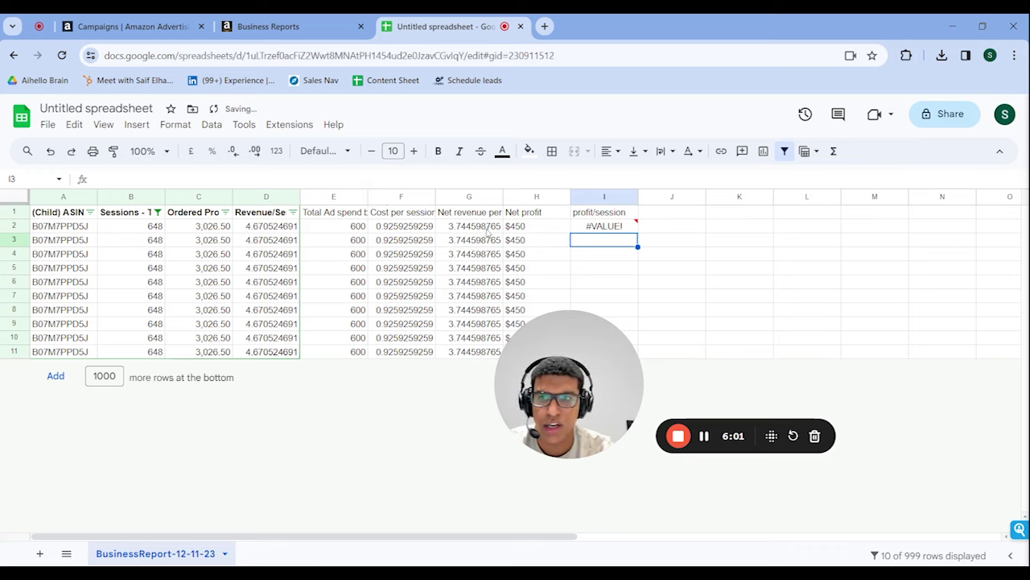
Step: Remove the $ sign from all net profit values in H2:H11 with Find and replace
drag(553, 226, 522, 334)
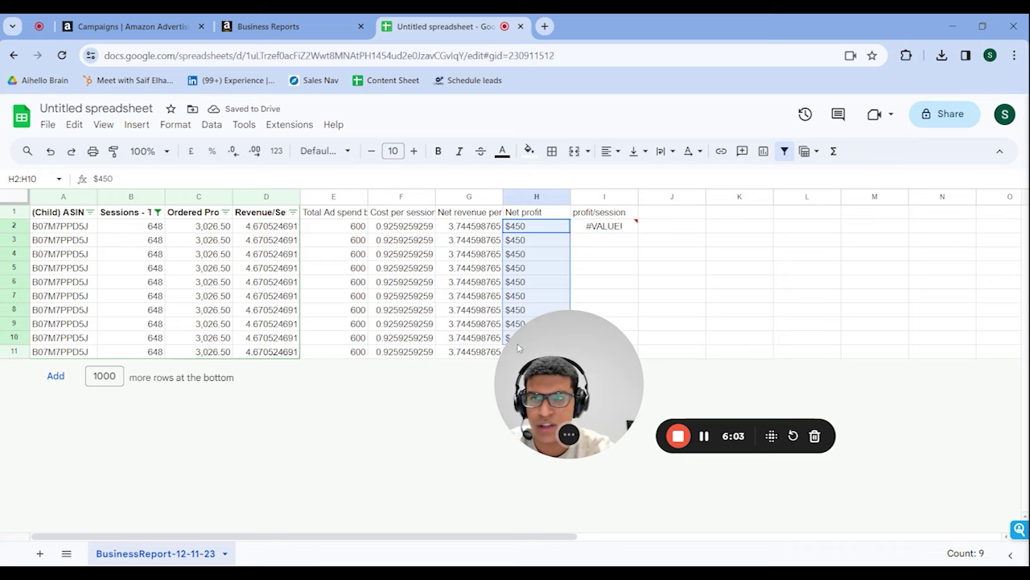
click(618, 297)
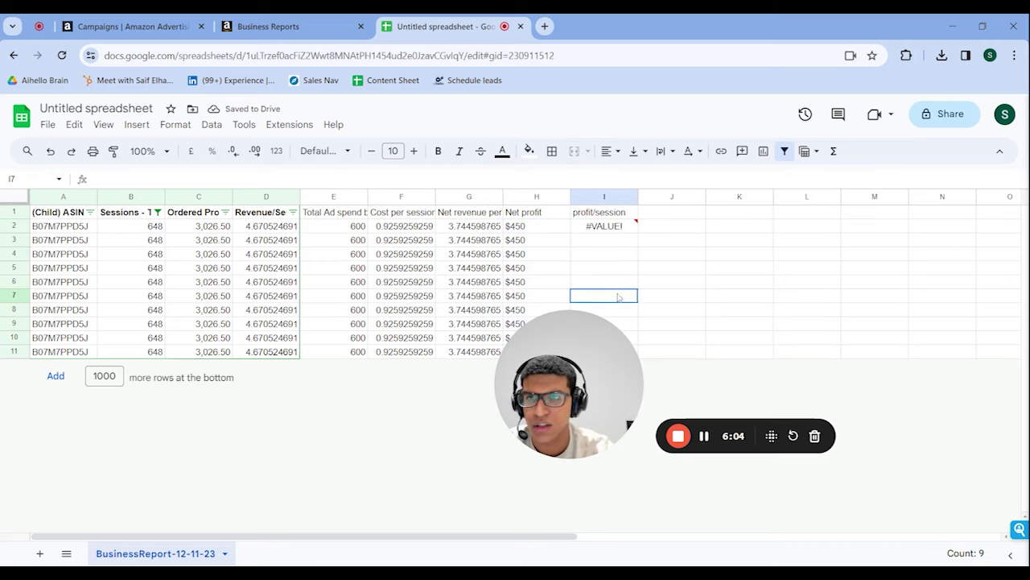
click(73, 125)
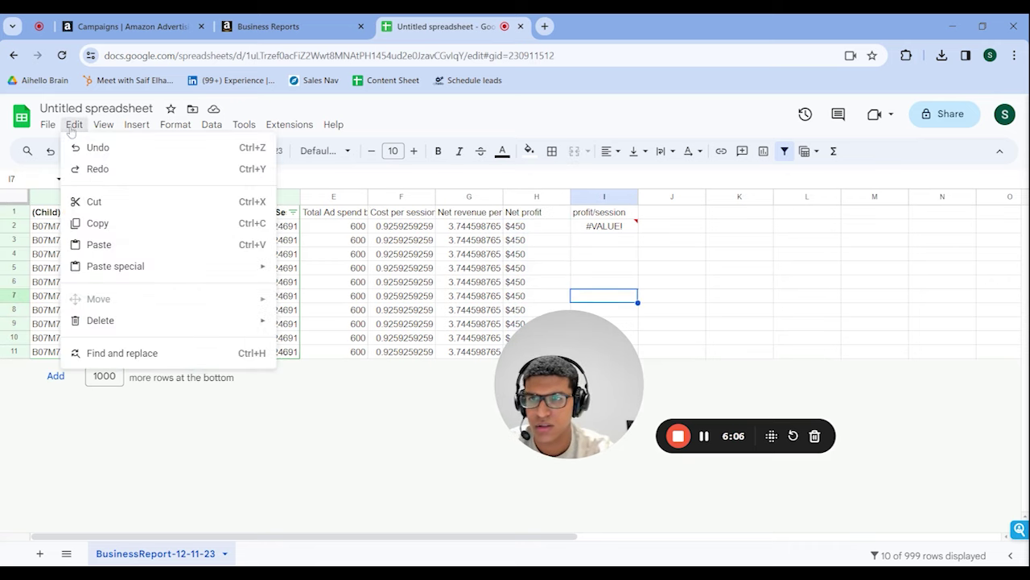
click(122, 352)
text($)
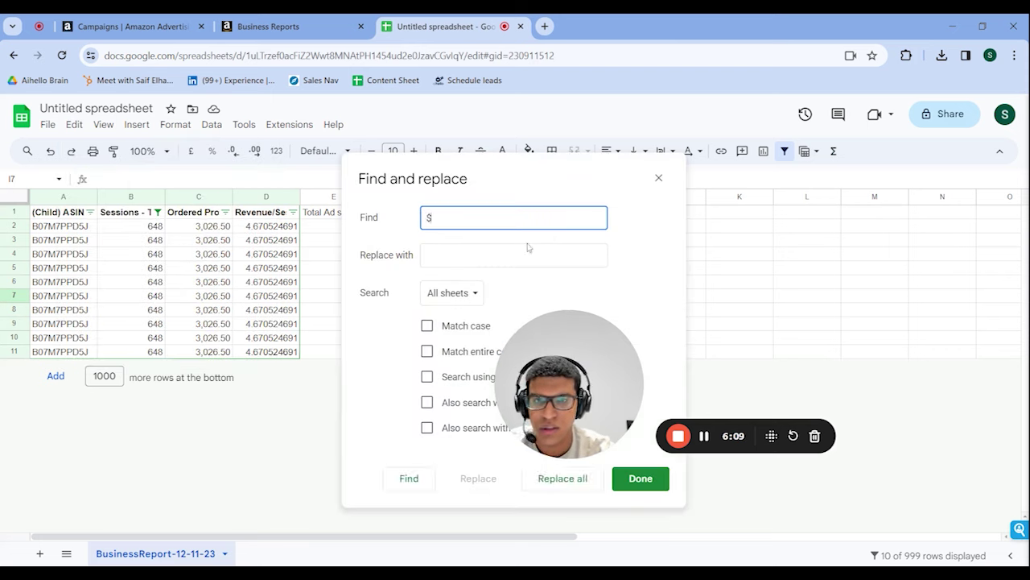
click(554, 478)
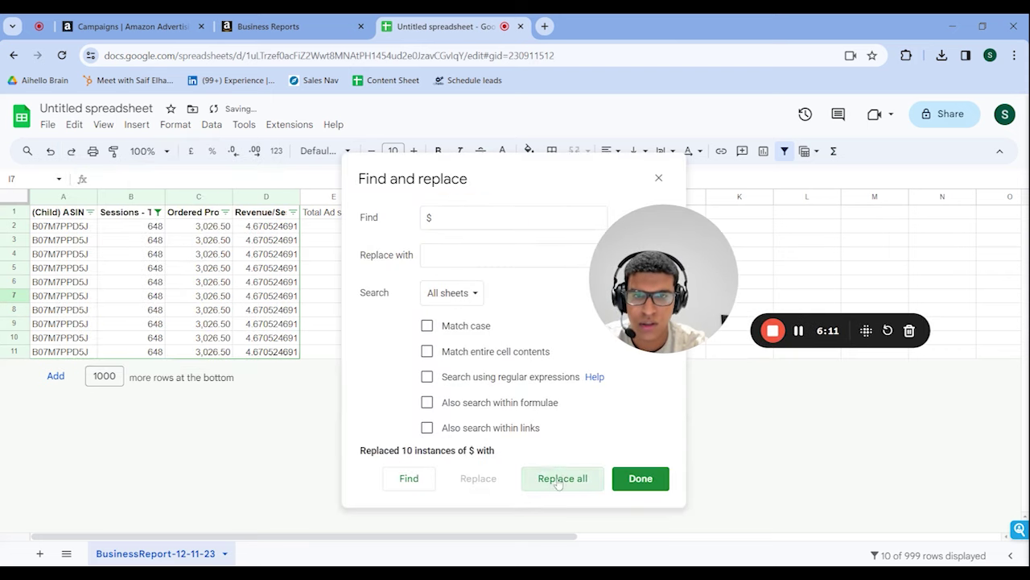
click(639, 479)
drag(683, 238, 823, 216)
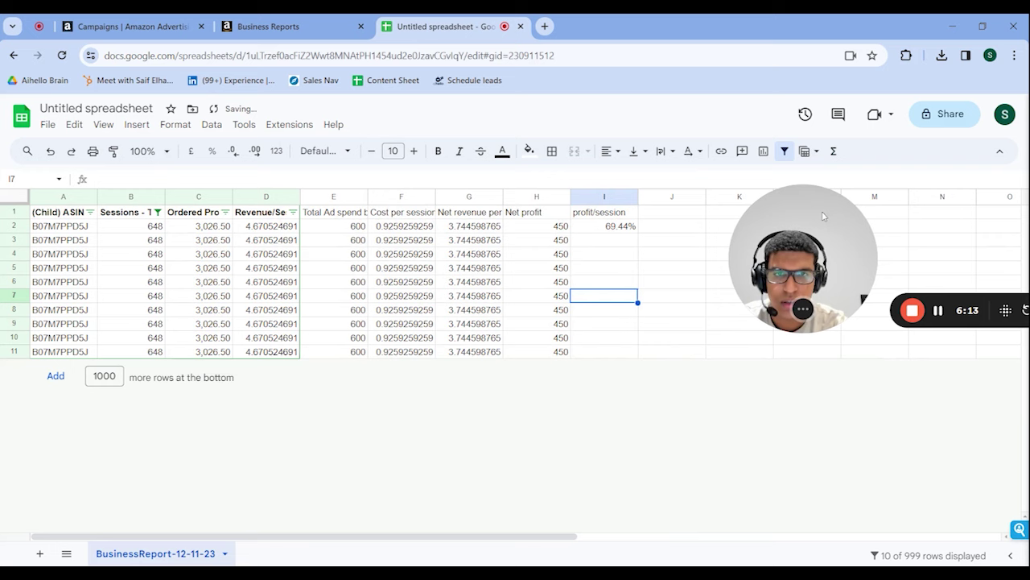
Step: Clear the profit/session value in I2 and re-enter its formula as =H2/B2
click(600, 228)
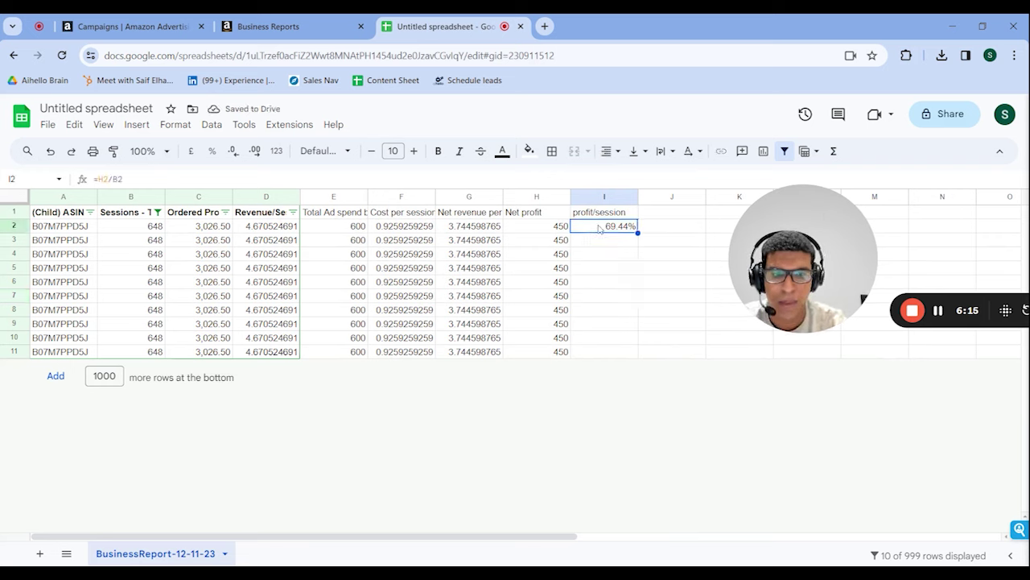
key(Delete)
click(563, 231)
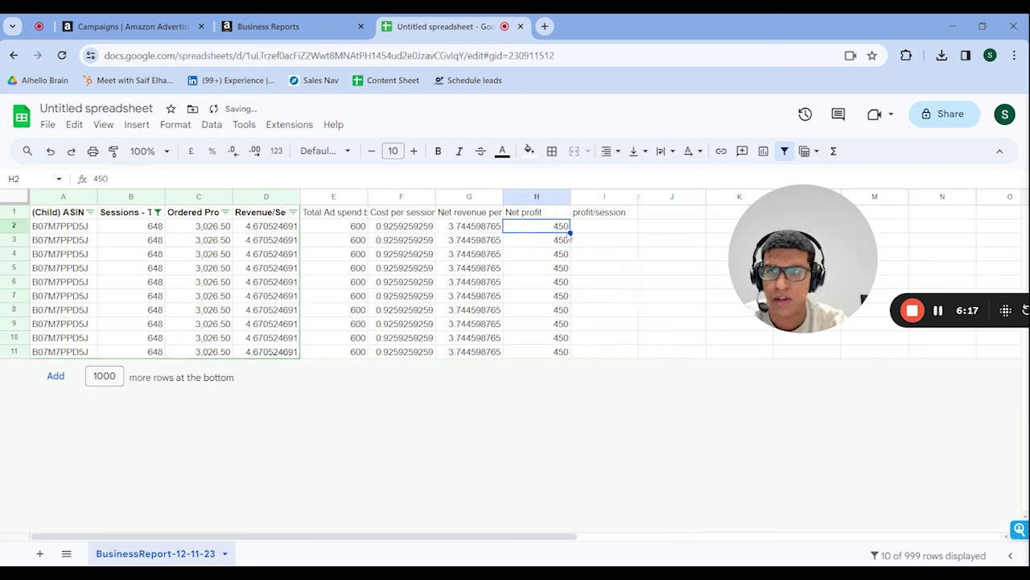
click(613, 232)
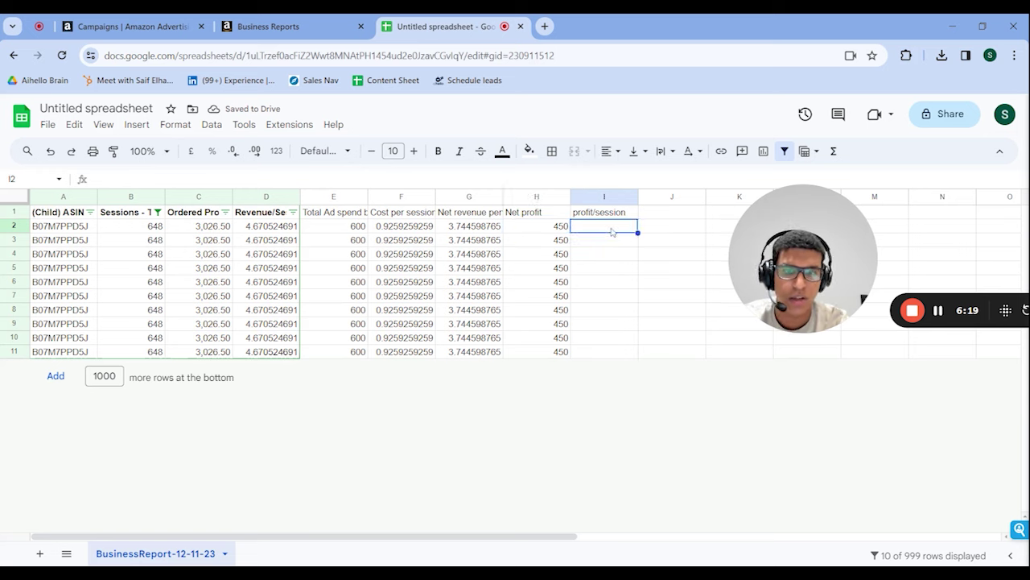
text(=)
click(551, 234)
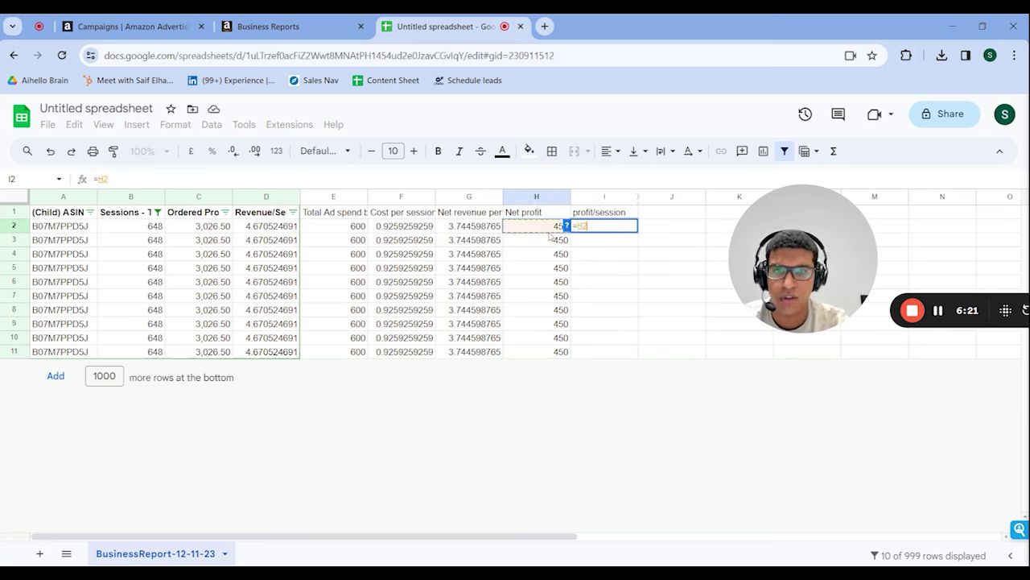
text(/)
click(156, 232)
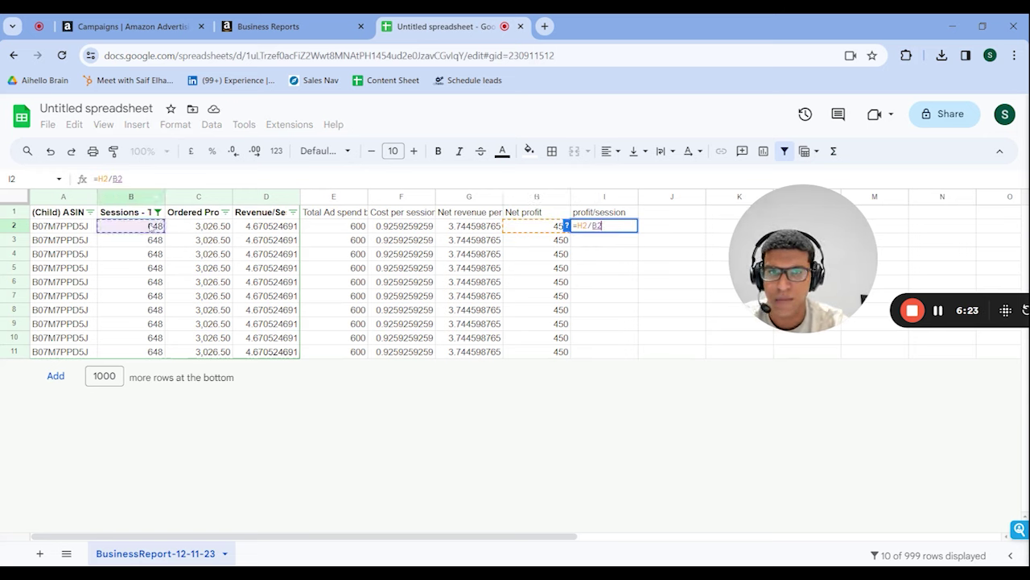
key(Return)
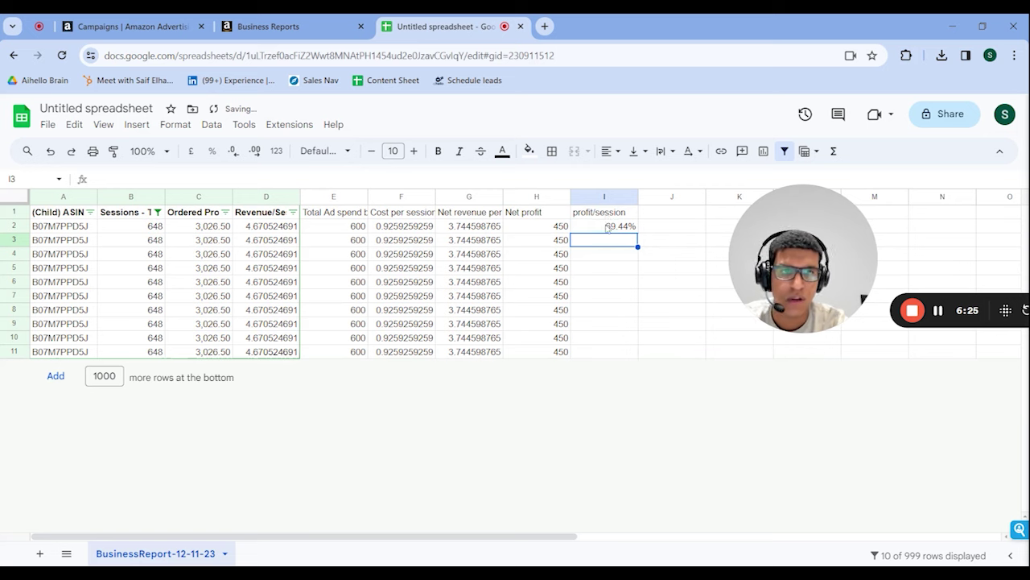
Step: Replace the profit/session formula in I2 with the plain value 0.69
click(609, 218)
click(612, 228)
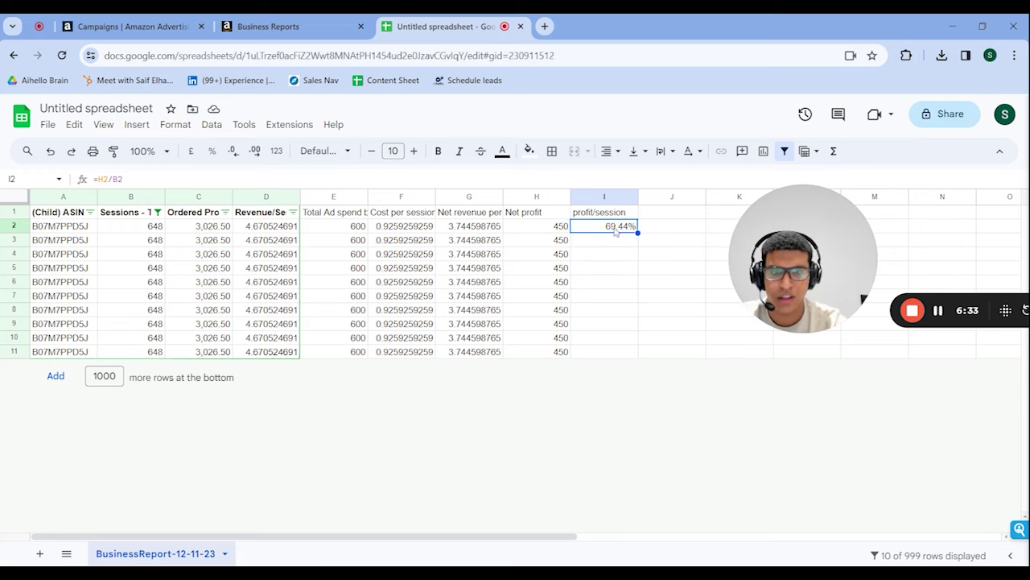
key(Delete)
text(0.69%)
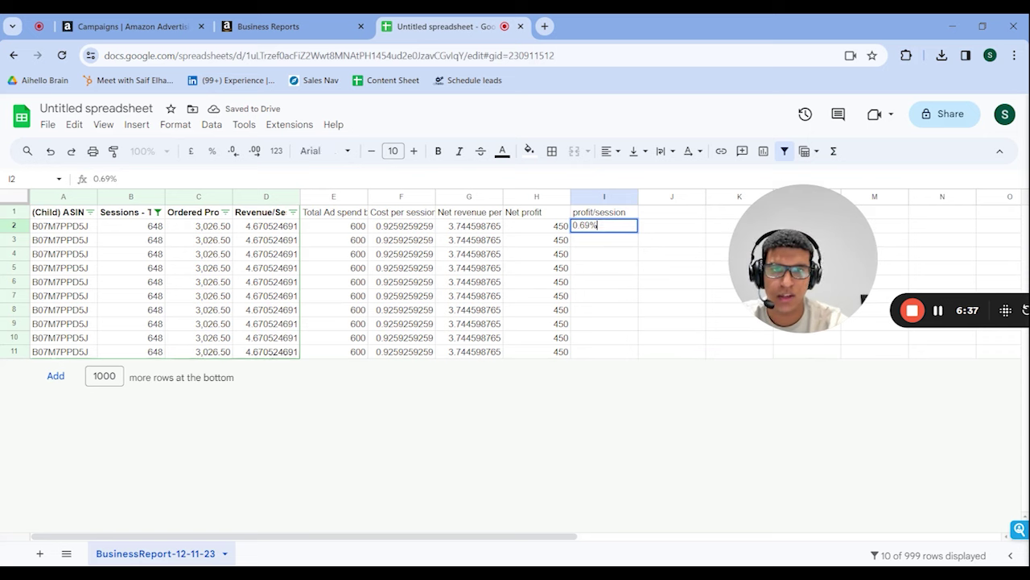
key(BackSpace)
click(636, 295)
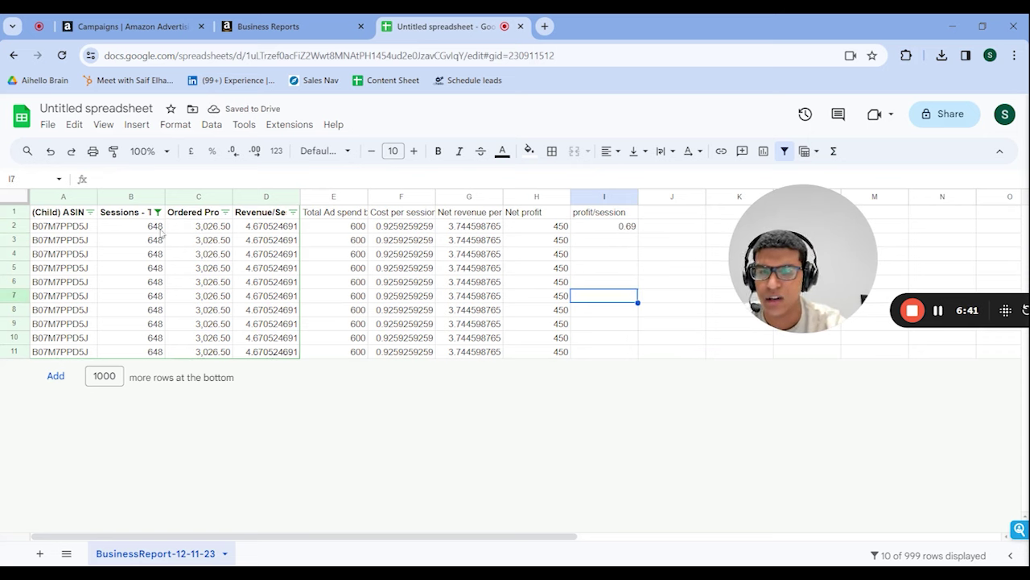
Step: Review the first product's sessions and profit/session cells along with the net revenue per session and net profit columns
click(121, 227)
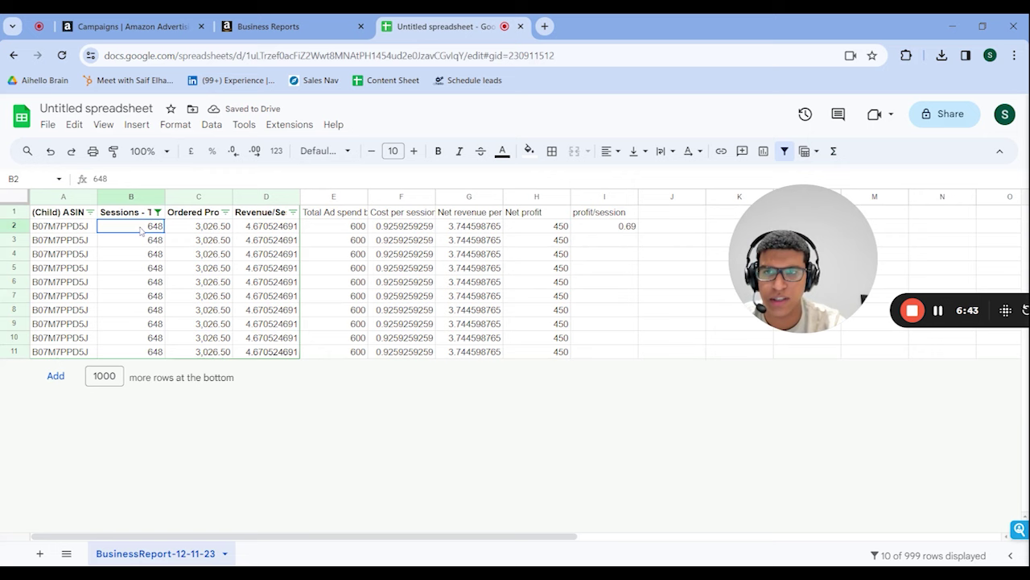
click(619, 283)
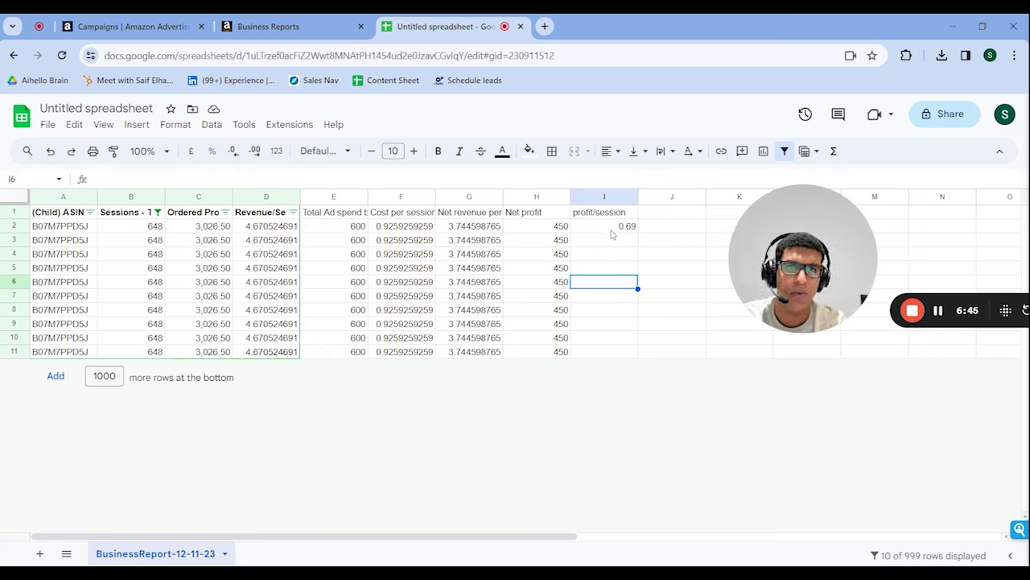
drag(611, 228, 632, 355)
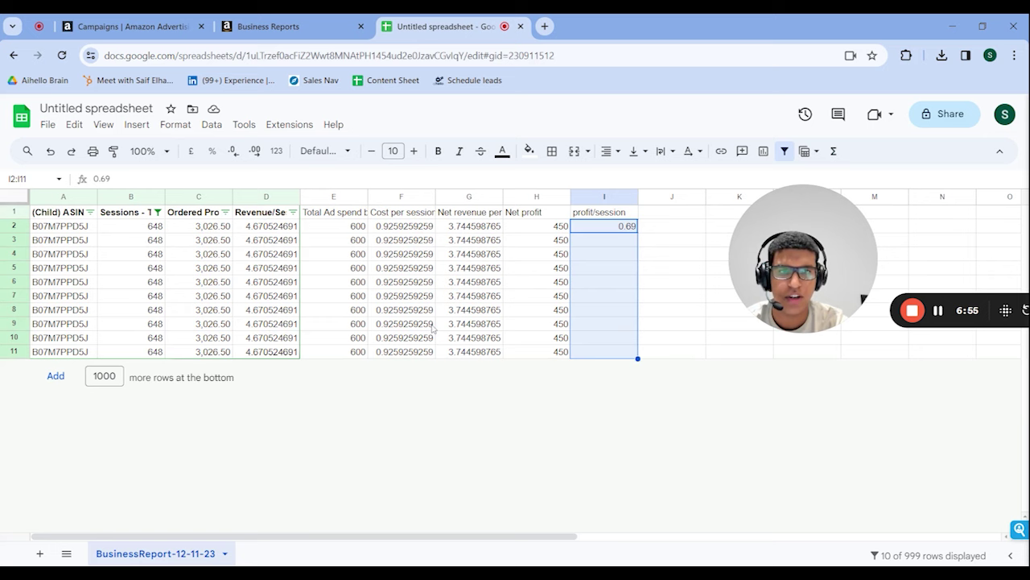
click(483, 198)
click(595, 272)
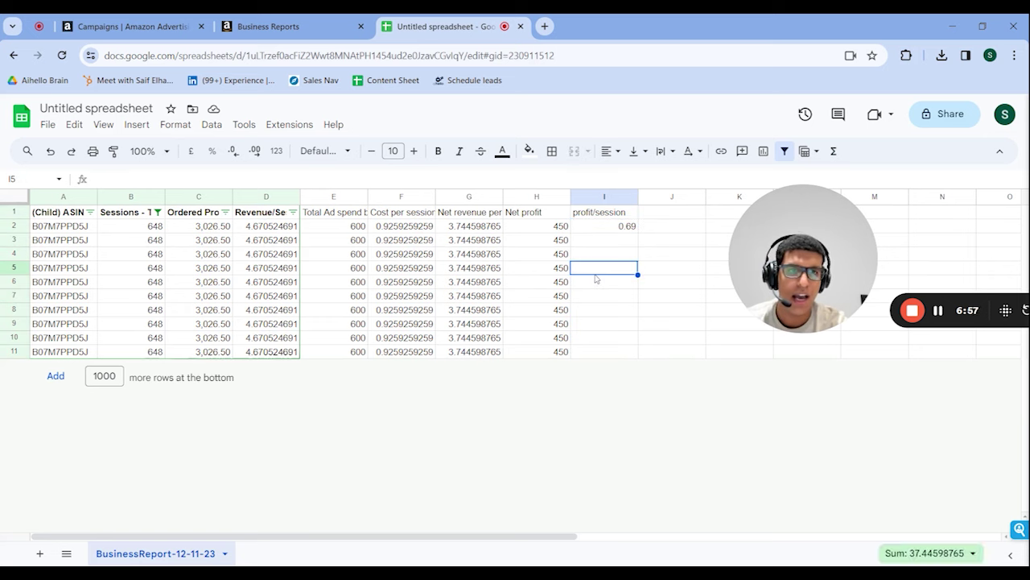
click(539, 198)
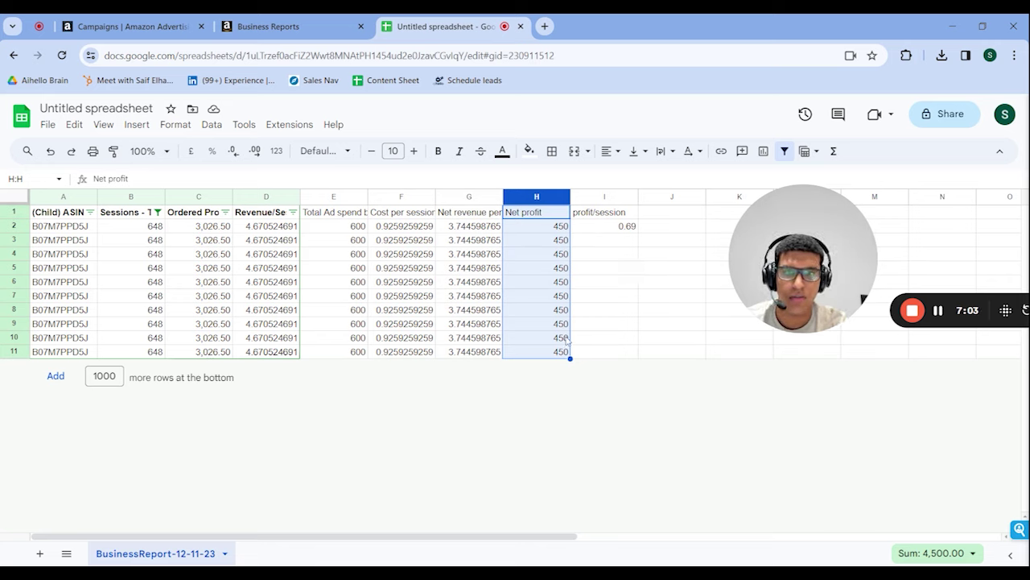
click(591, 227)
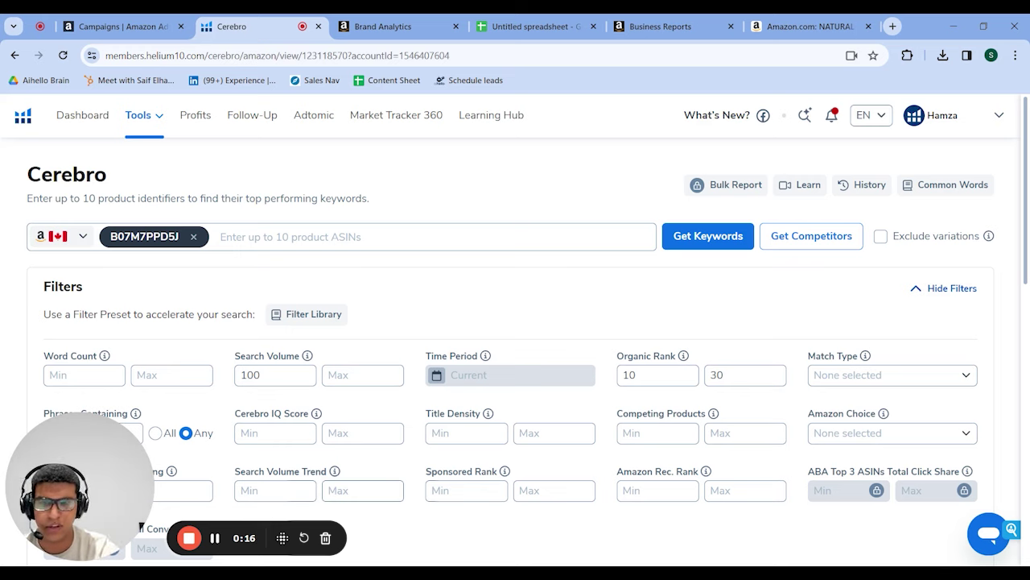
Step: In Helium 10 Cerebro, examine the search volume and organic rank filters and the filtered keyword list for ASIN B07M7PPD5J
scroll(362, 313, down, 2)
scroll(202, 276, up, 2)
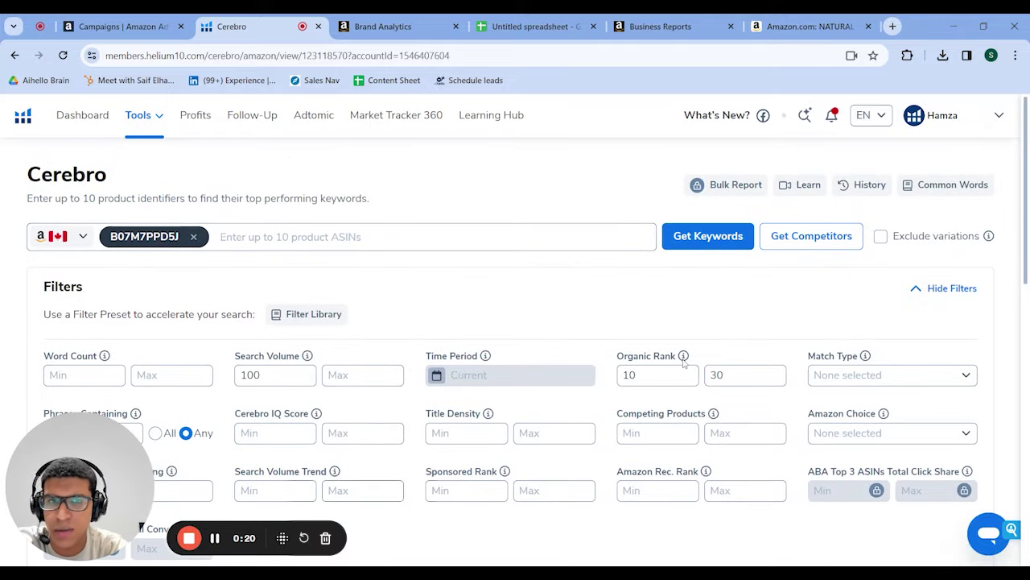
scroll(684, 363, down, 2)
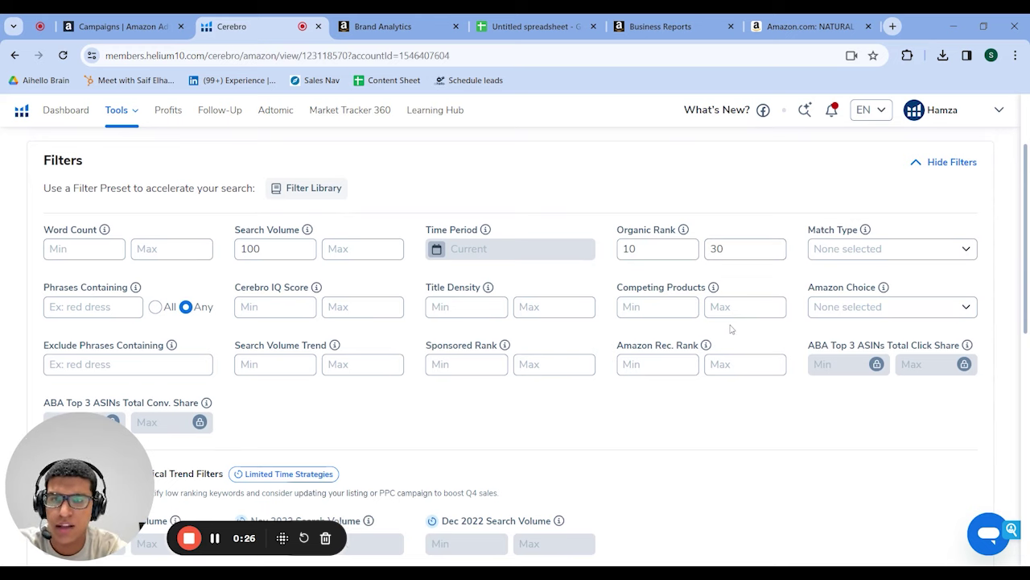
drag(259, 249, 234, 256)
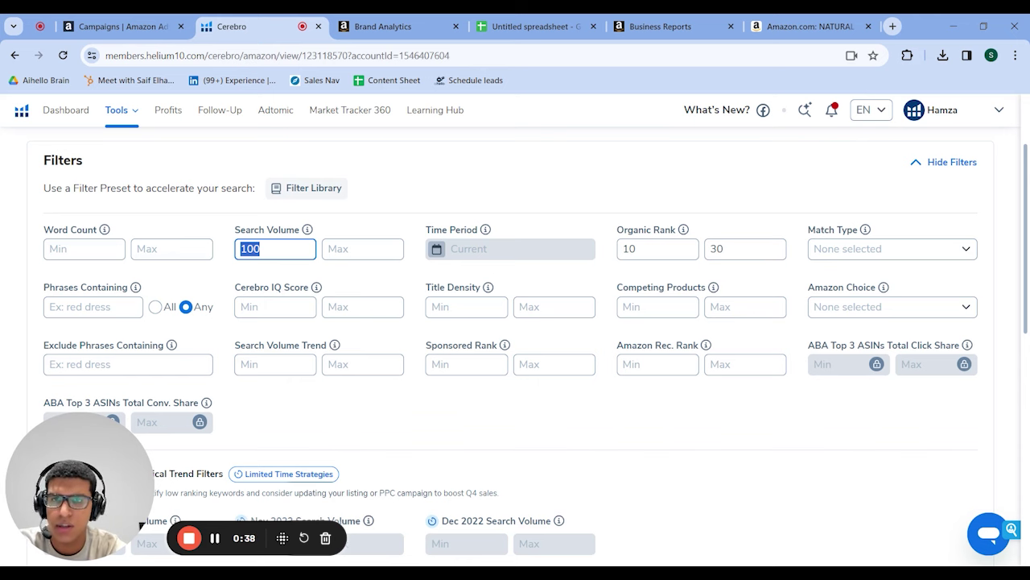
scroll(548, 382, down, 4)
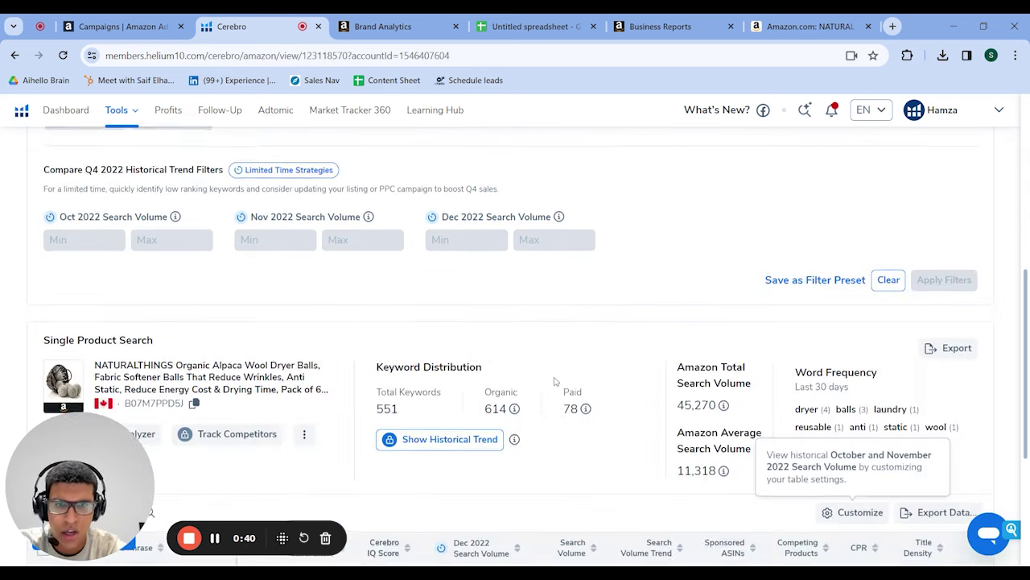
scroll(383, 353, down, 3)
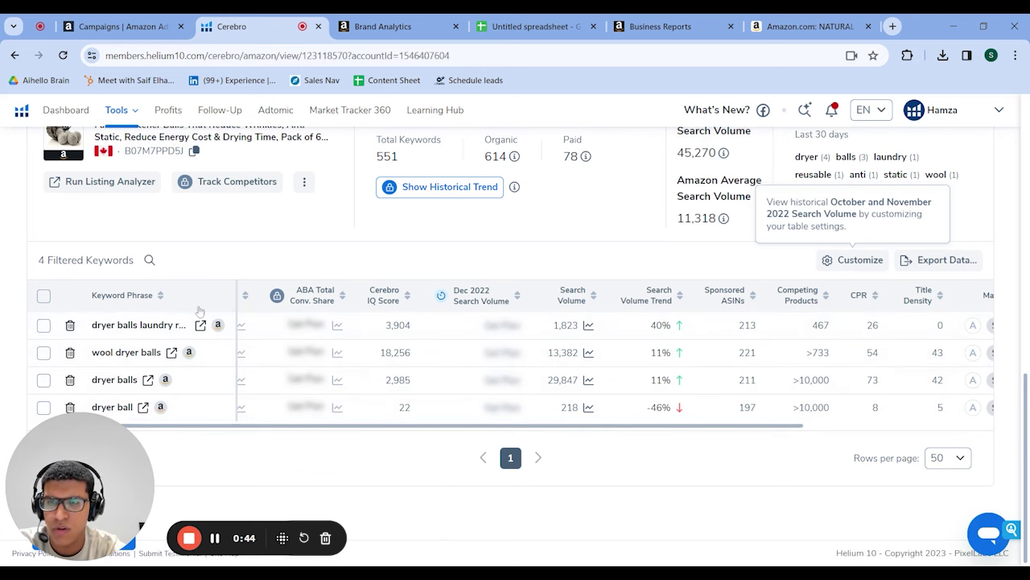
scroll(169, 273, up, 1)
scroll(131, 318, down, 1)
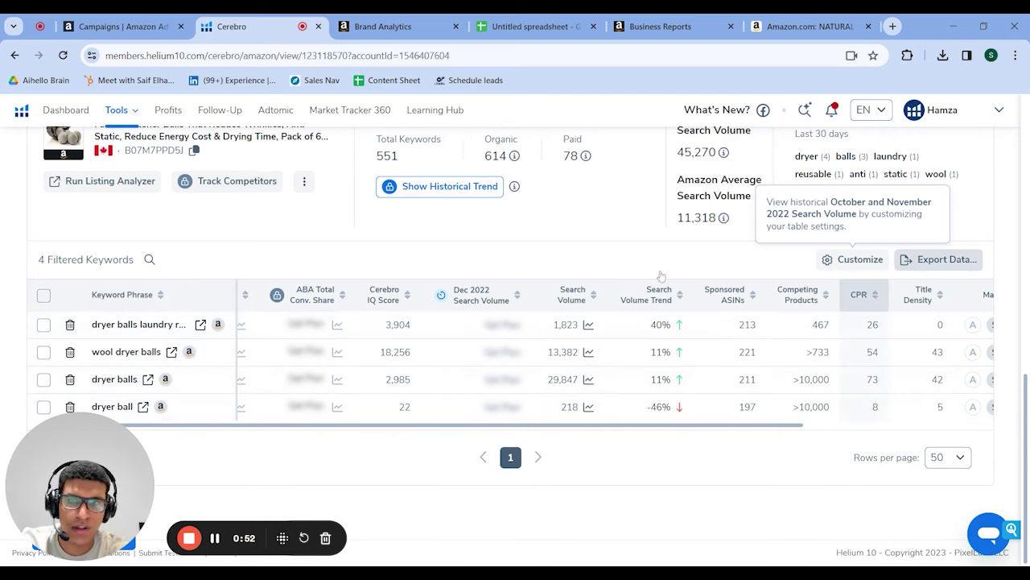
scroll(661, 276, up, 10)
Step: Switch to Amazon Brand Analytics and examine the Search Query Performance dashboard's Brand View, including its place under Search Analytics
click(384, 26)
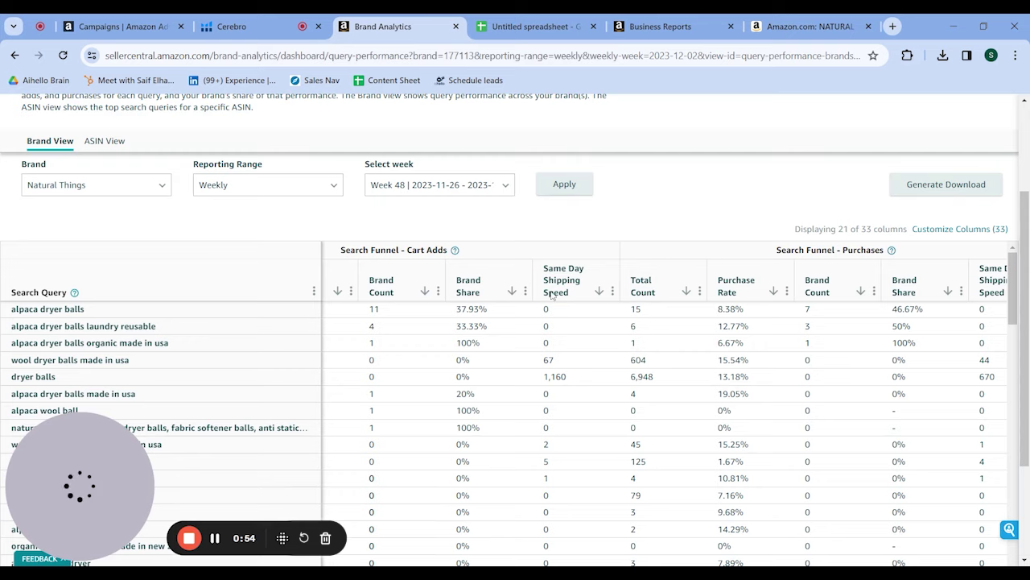
scroll(561, 230, up, 2)
scroll(636, 265, down, 2)
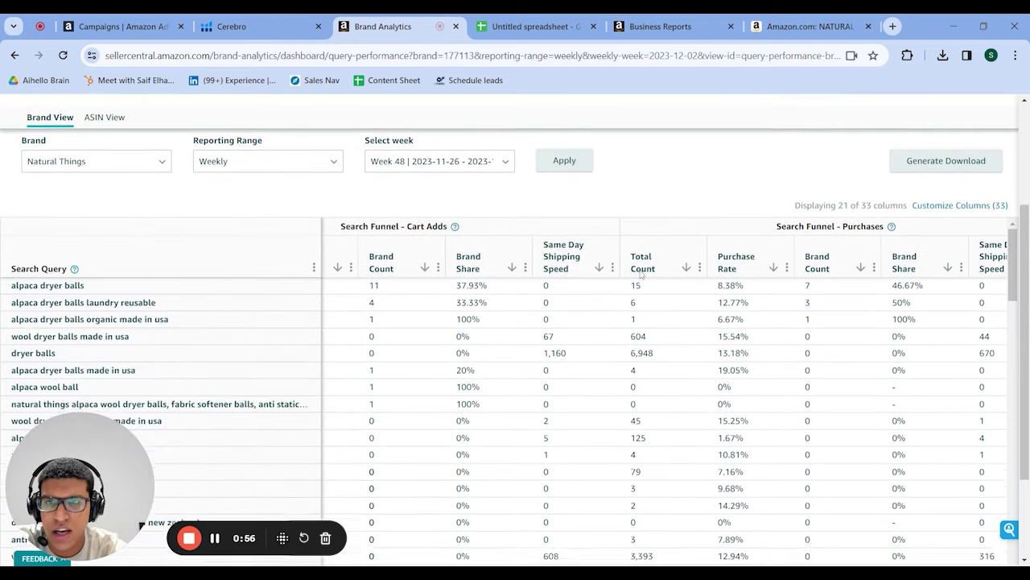
scroll(640, 274, down, 1)
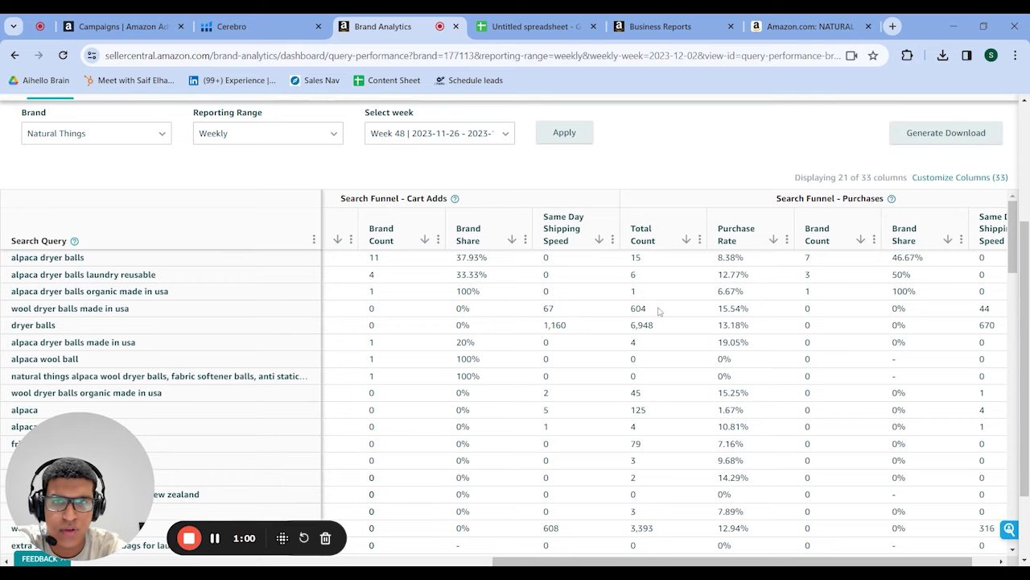
scroll(679, 190, up, 3)
click(246, 182)
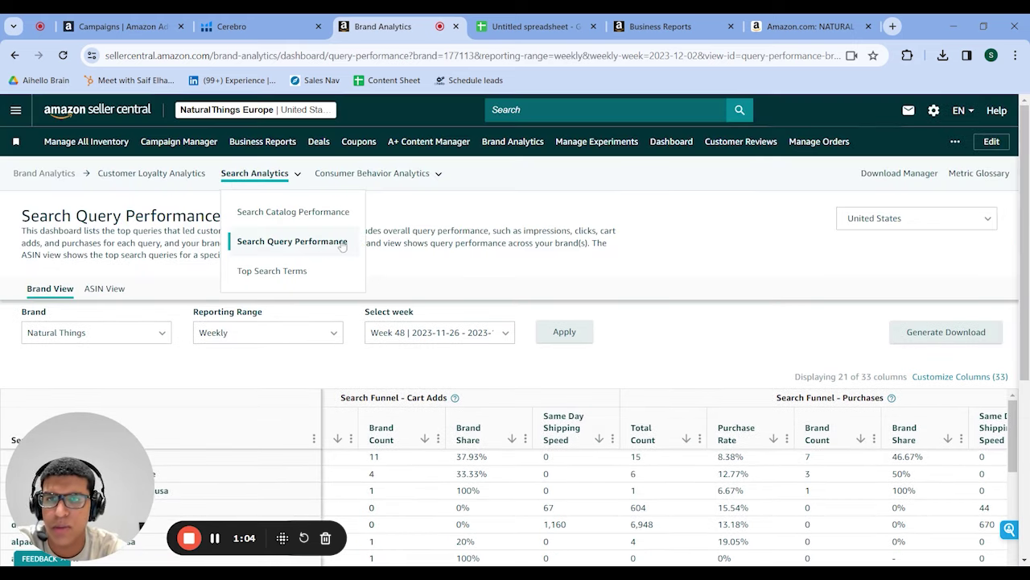
scroll(779, 318, down, 3)
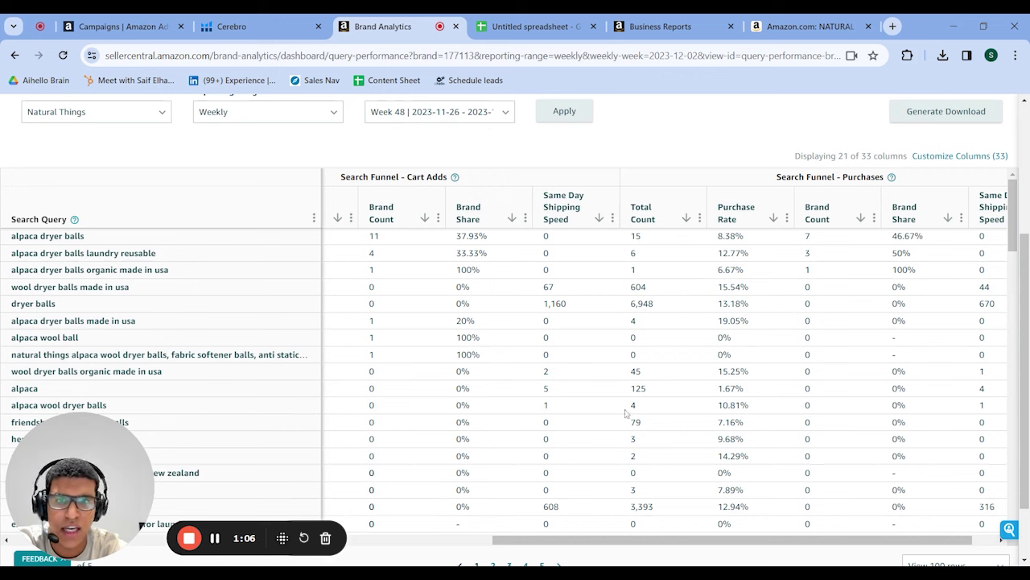
scroll(633, 408, up, 3)
scroll(644, 357, down, 2)
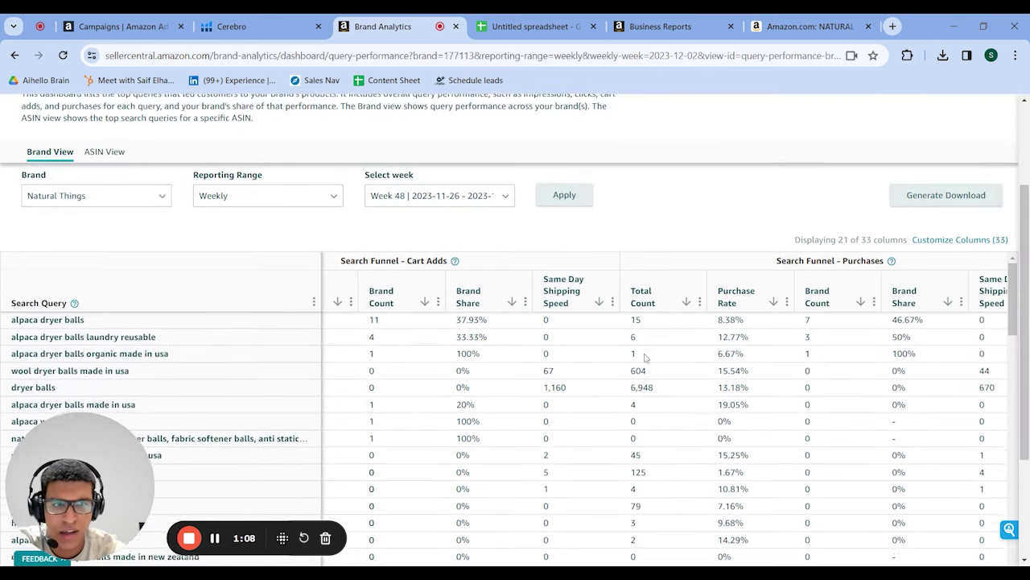
Step: Compare the search queries across query volume, impressions, clicks, cart adds and purchases, including their click, cart add and purchase rates
scroll(499, 382, left, 5)
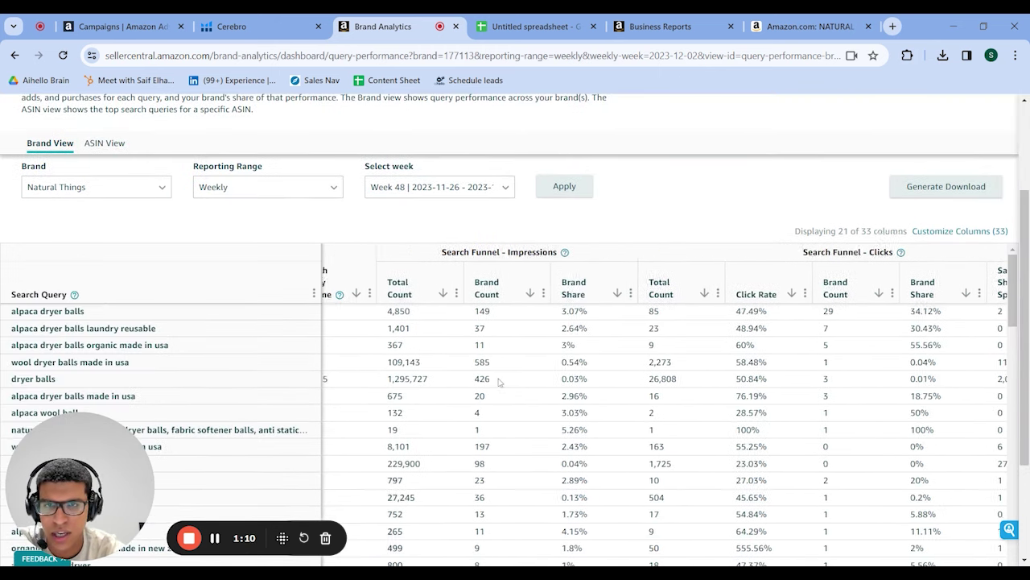
scroll(499, 381, left, 2)
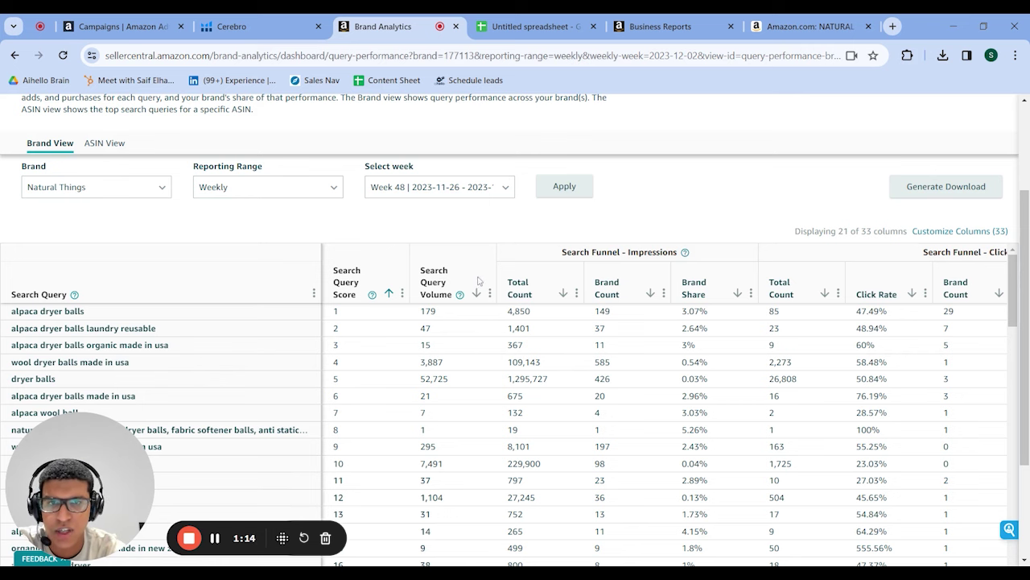
scroll(683, 244, down, 1)
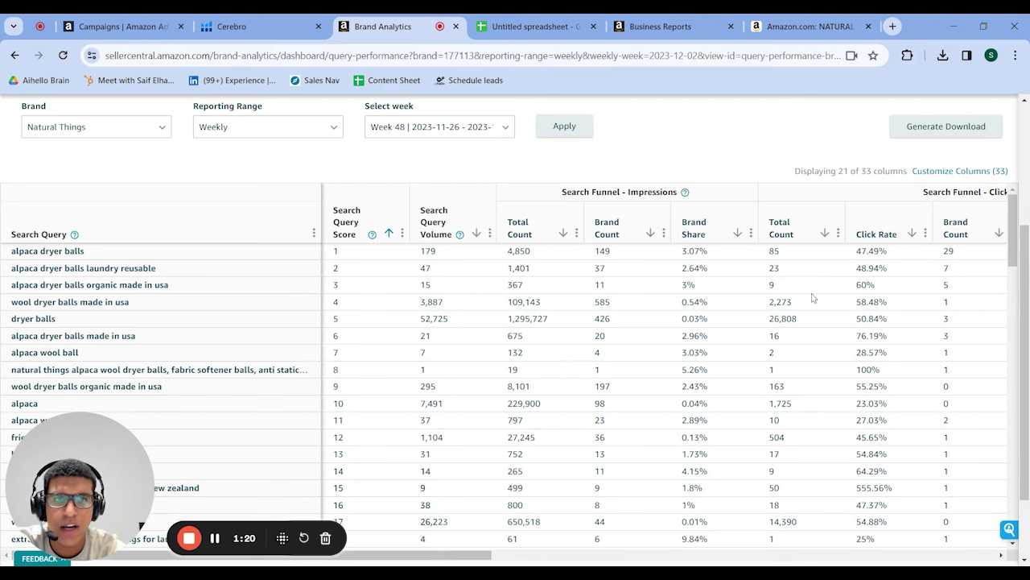
scroll(813, 298, right, 6)
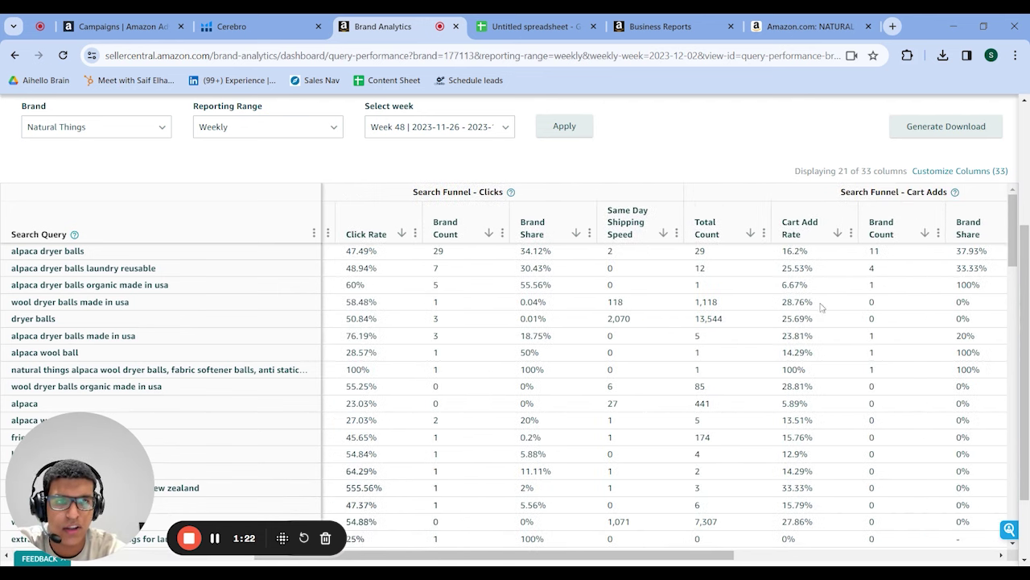
scroll(625, 373, left, 1)
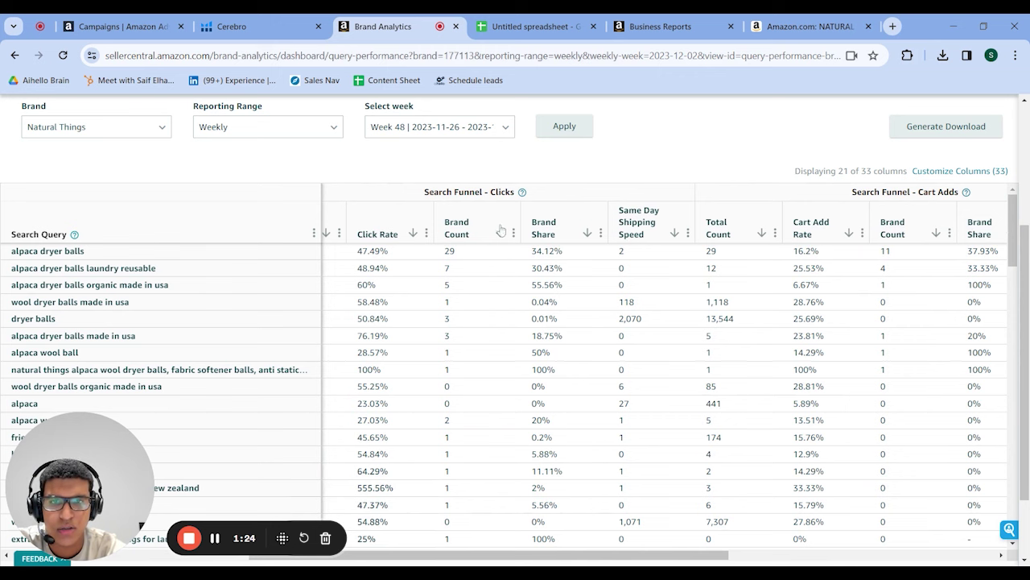
scroll(749, 257, right, 7)
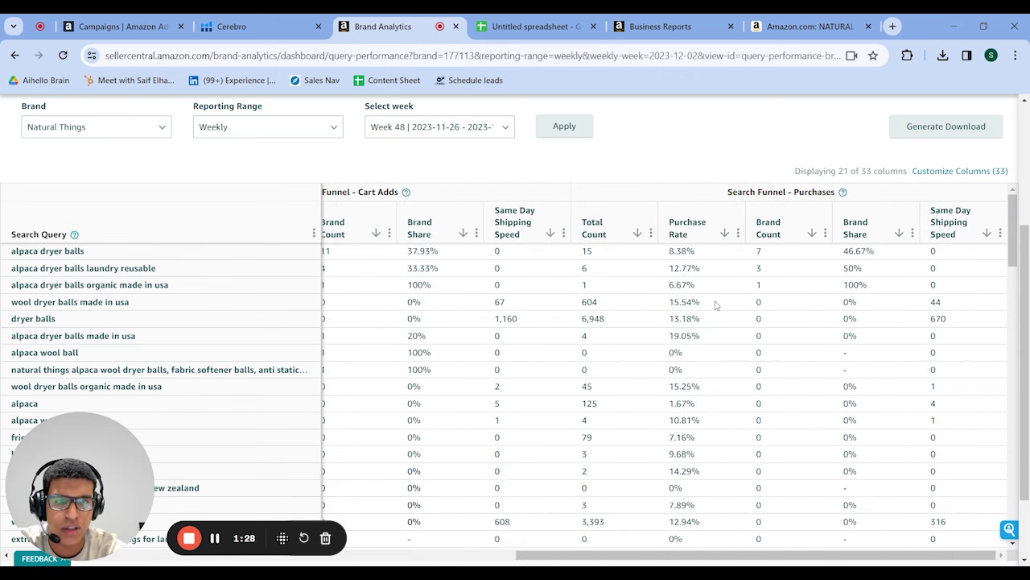
scroll(716, 304, left, 7)
scroll(716, 305, left, 10)
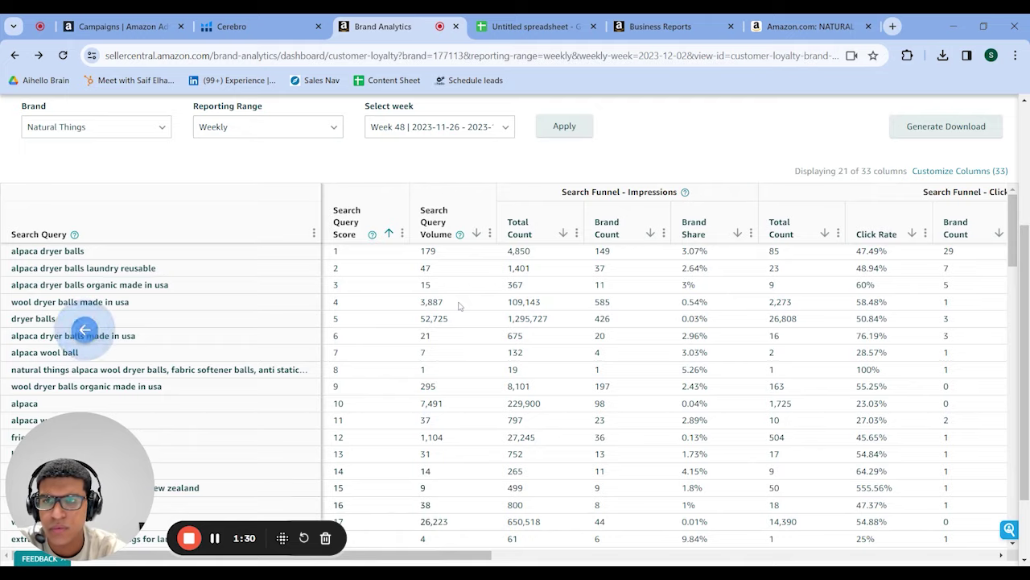
scroll(515, 322, right, 5)
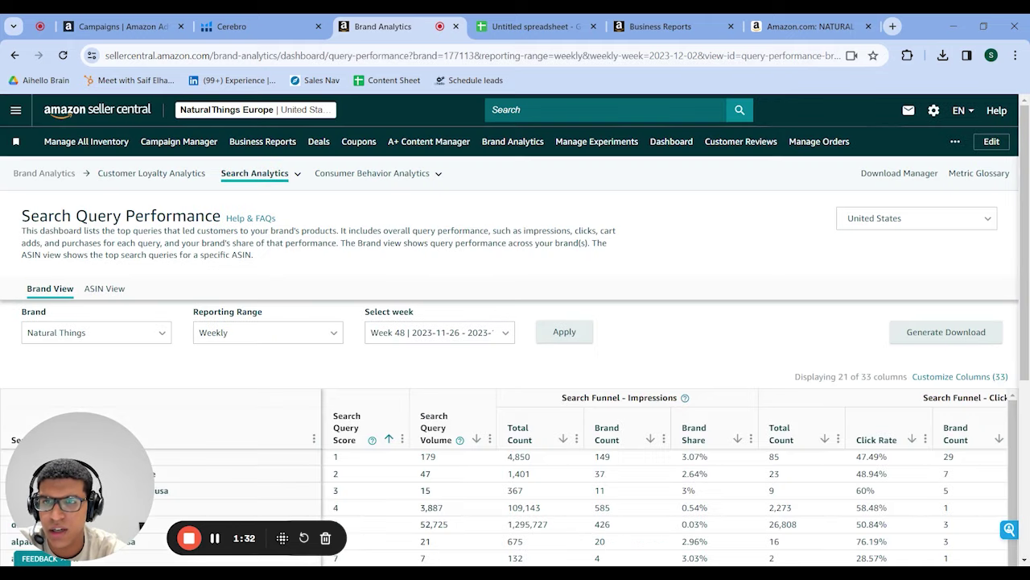
Step: Look through the list of search queries, checking each one's search query volume and the brand's impression share
scroll(304, 221, down, 3)
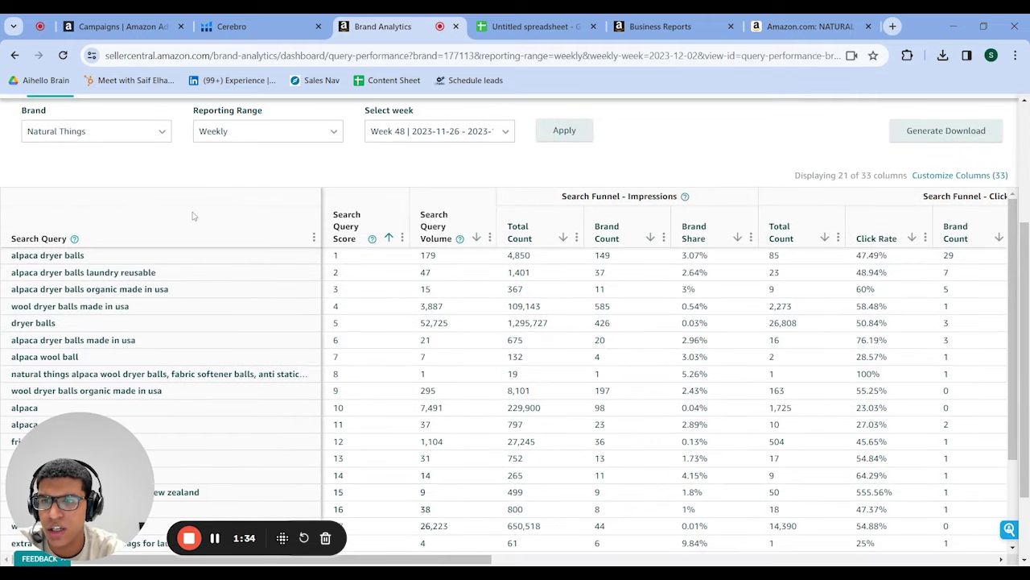
scroll(195, 216, down, 1)
scroll(511, 318, up, 1)
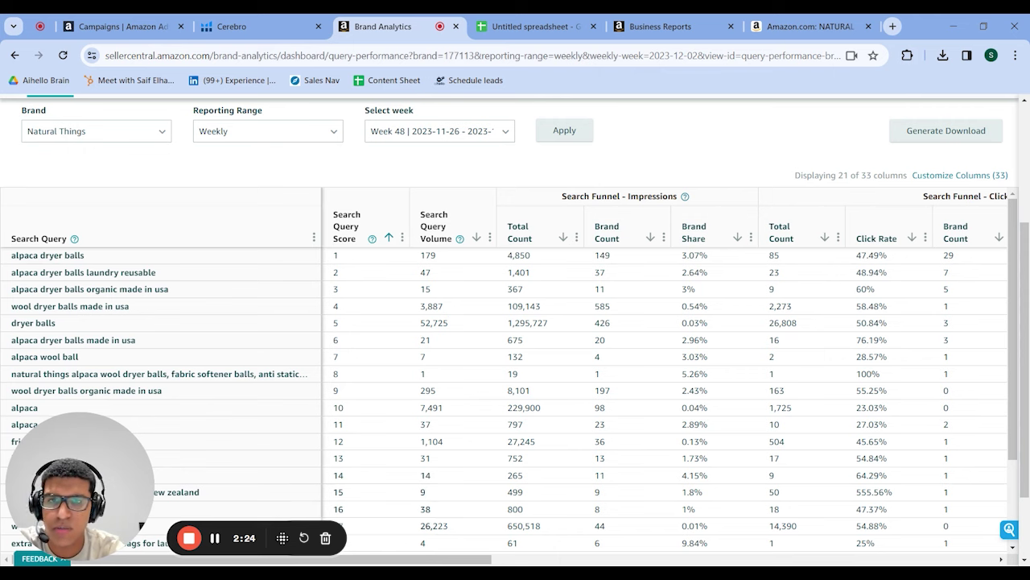
scroll(487, 421, down, 1)
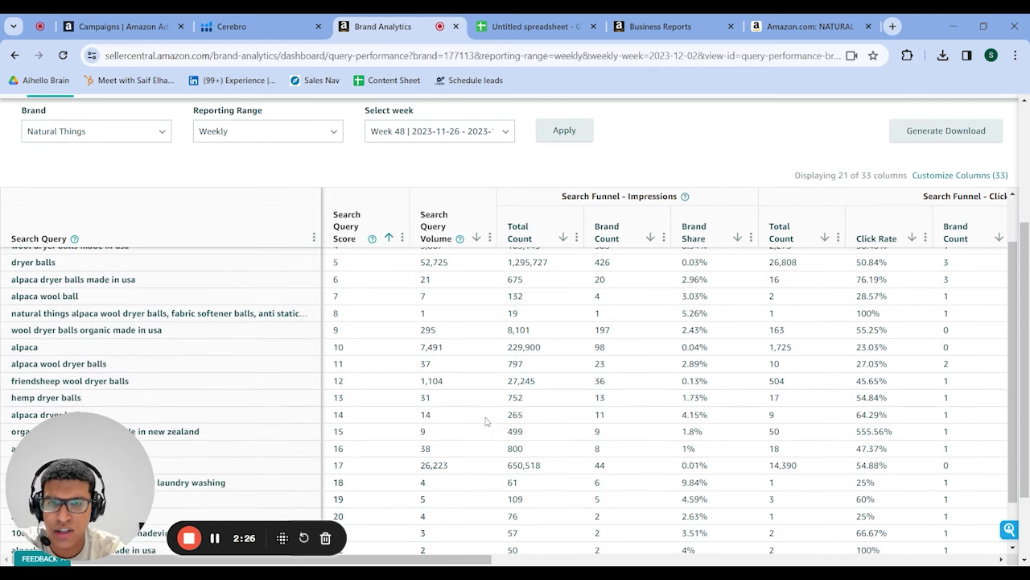
scroll(486, 421, down, 1)
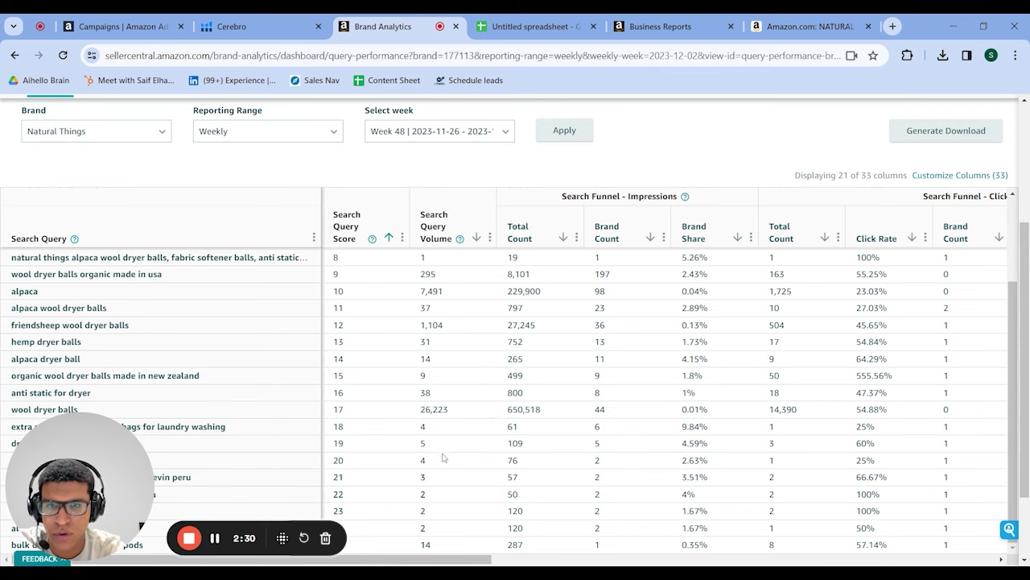
scroll(508, 408, up, 2)
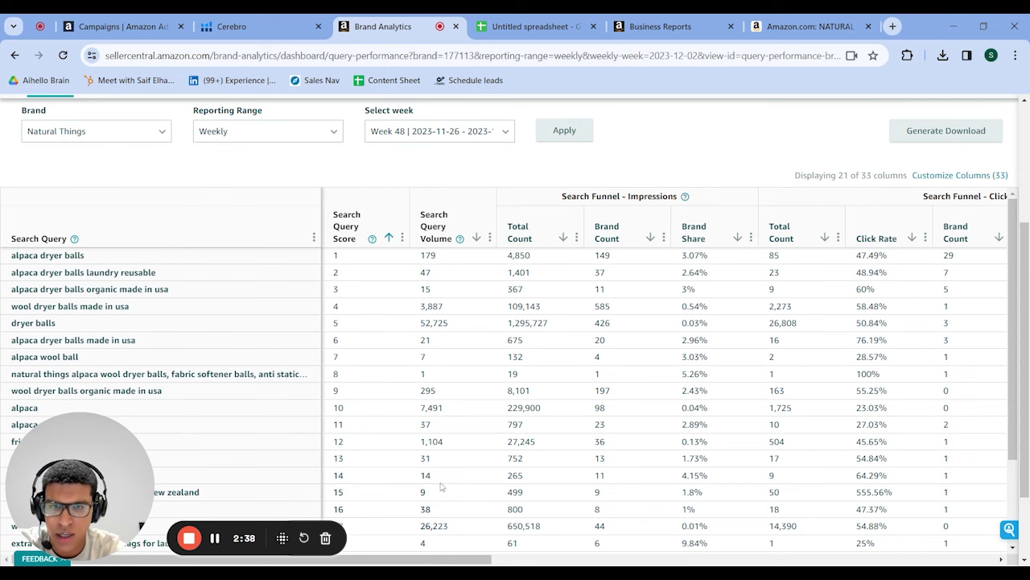
scroll(441, 487, down, 5)
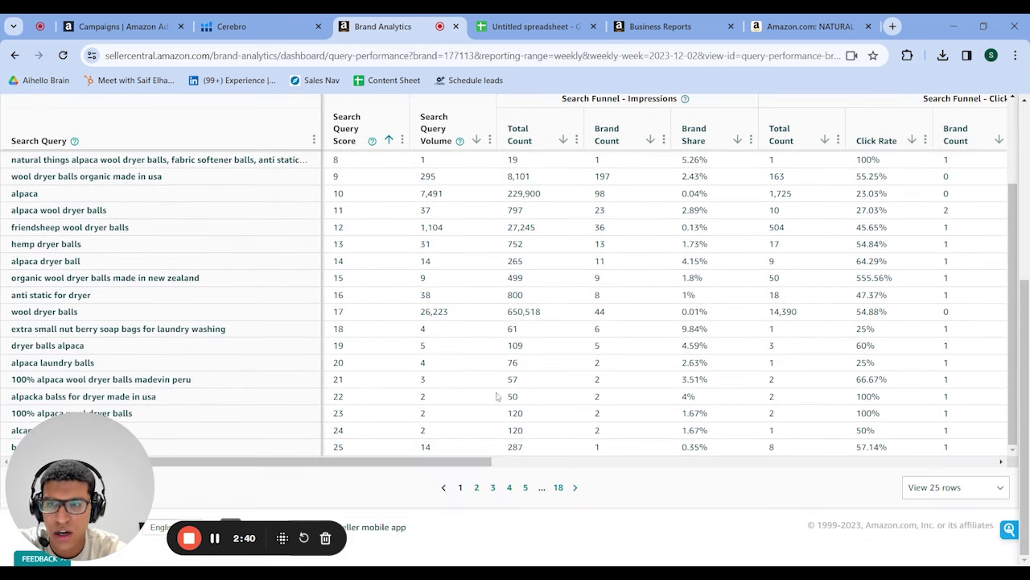
Step: Switch to the Google Sheets rank-tracking spreadsheet and examine the Keyword column, where the chosen keywords are listed
scroll(498, 396, up, 5)
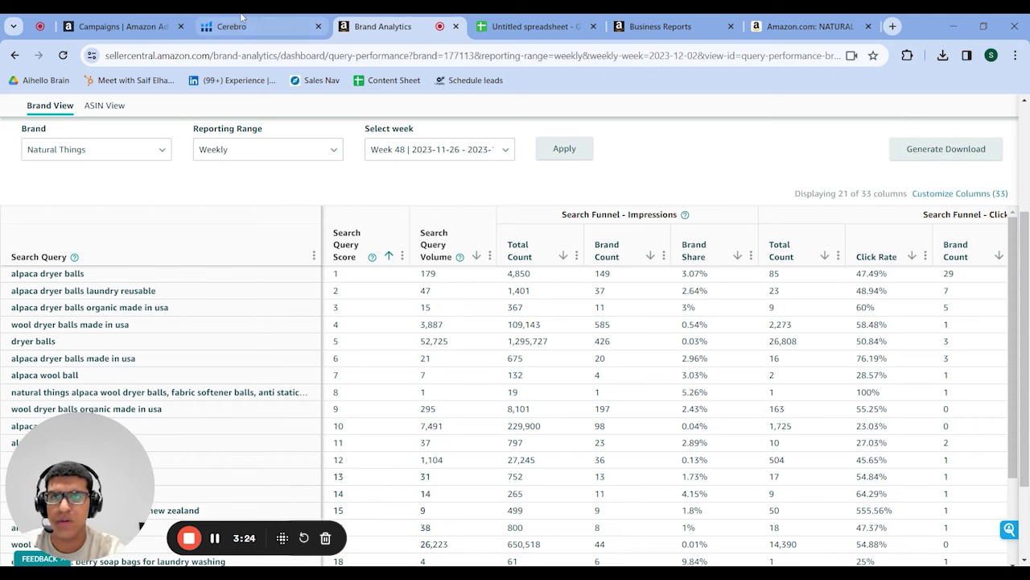
click(575, 16)
click(82, 231)
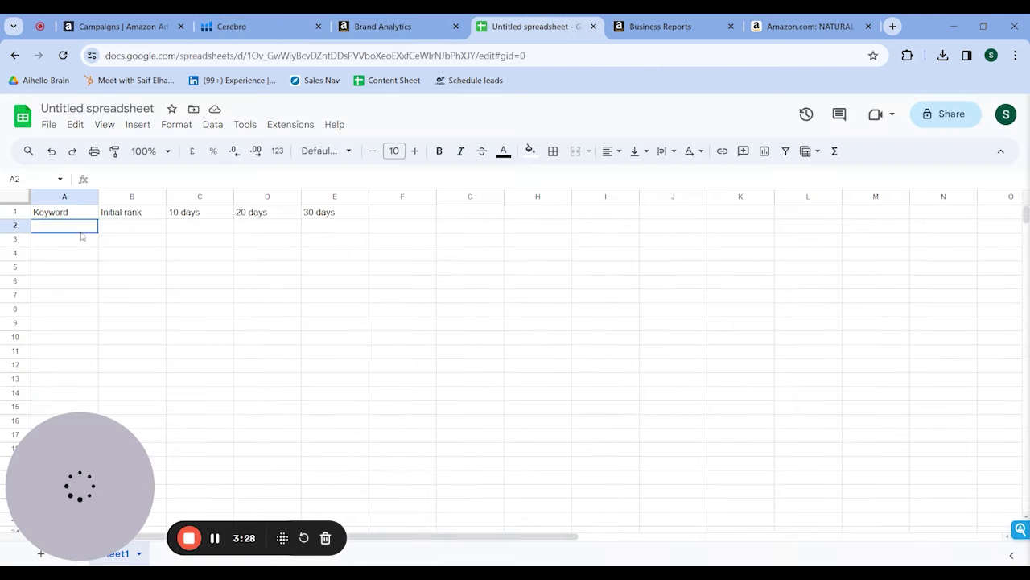
drag(81, 233, 73, 527)
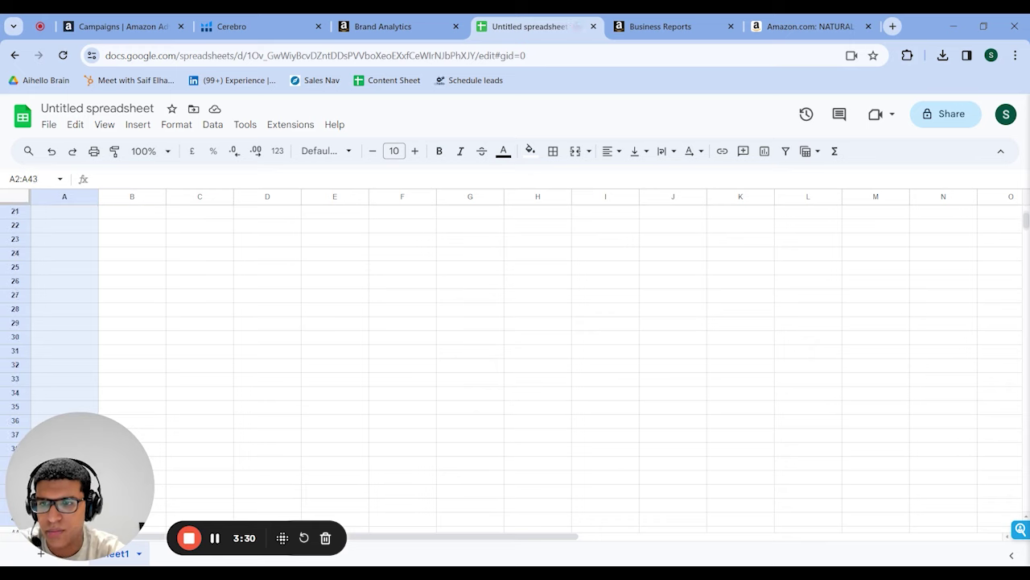
click(202, 448)
scroll(189, 419, up, 7)
drag(89, 456, 710, 385)
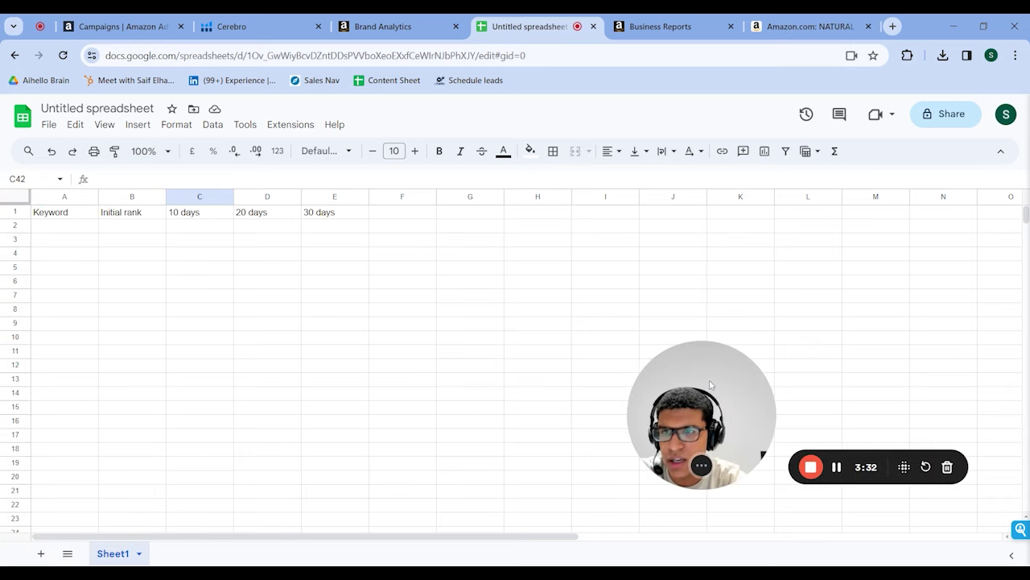
drag(84, 229, 68, 560)
click(202, 447)
scroll(202, 446, up, 15)
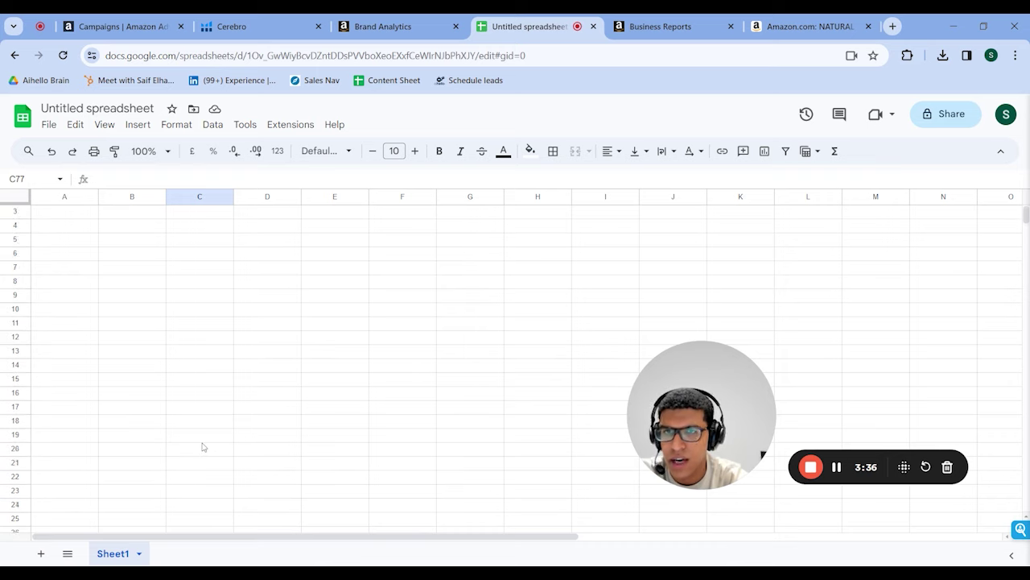
scroll(202, 446, up, 1)
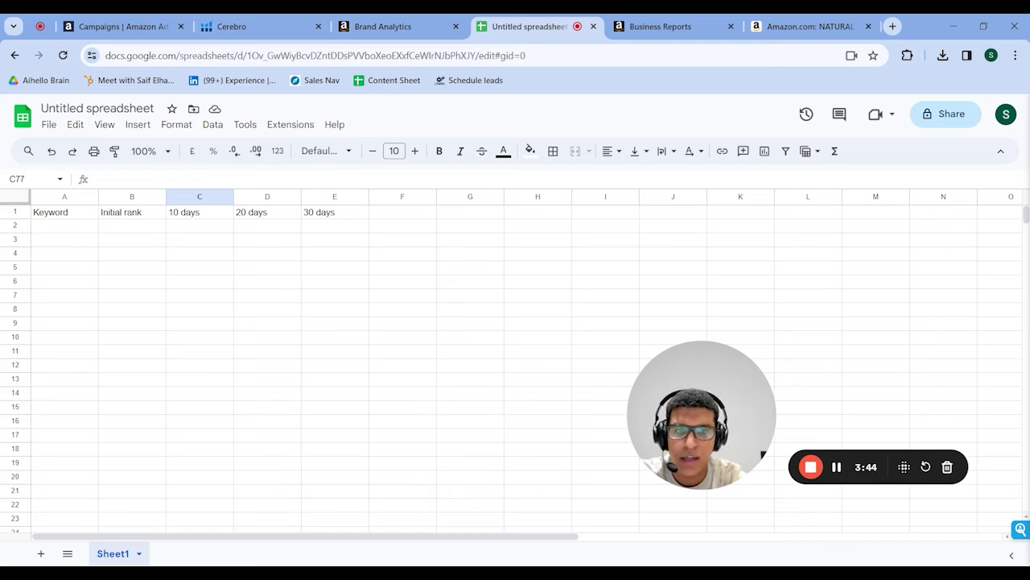
Step: Examine how the tracking sheet is laid out, from the Keyword and Initial rank columns to the 10, 20 and 30 days columns
click(80, 228)
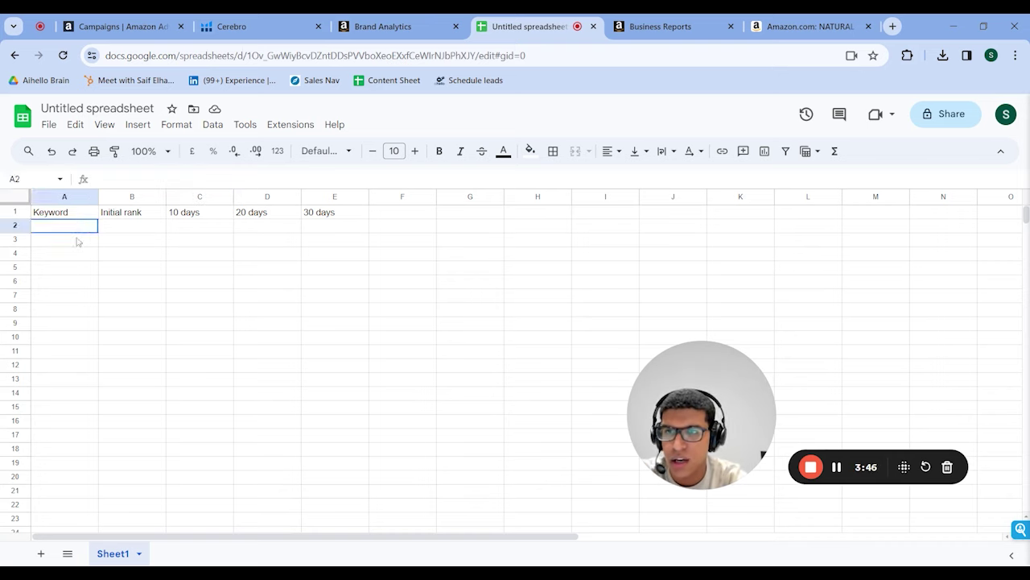
drag(77, 227, 51, 533)
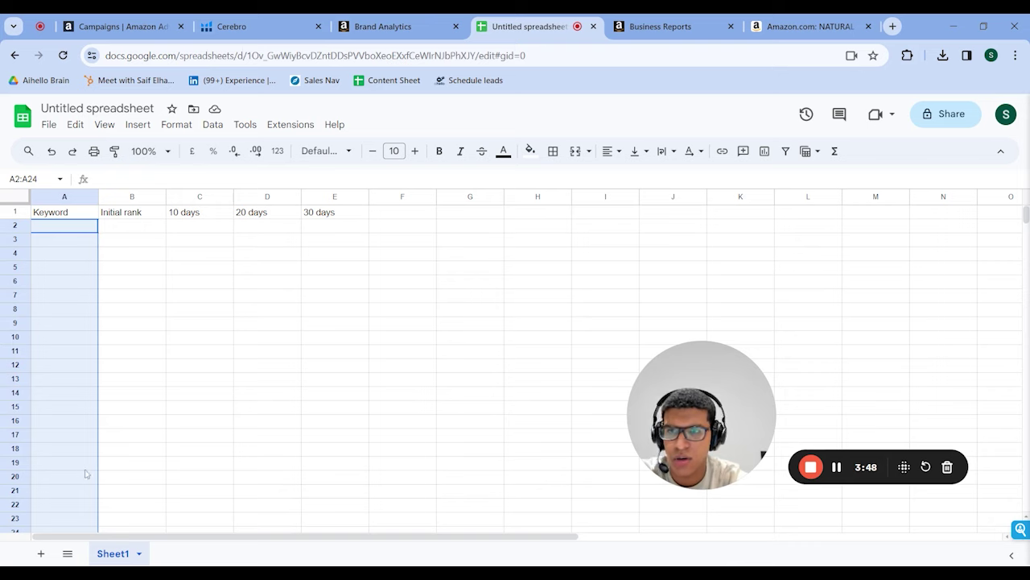
drag(132, 228, 243, 445)
click(243, 444)
scroll(242, 444, up, 10)
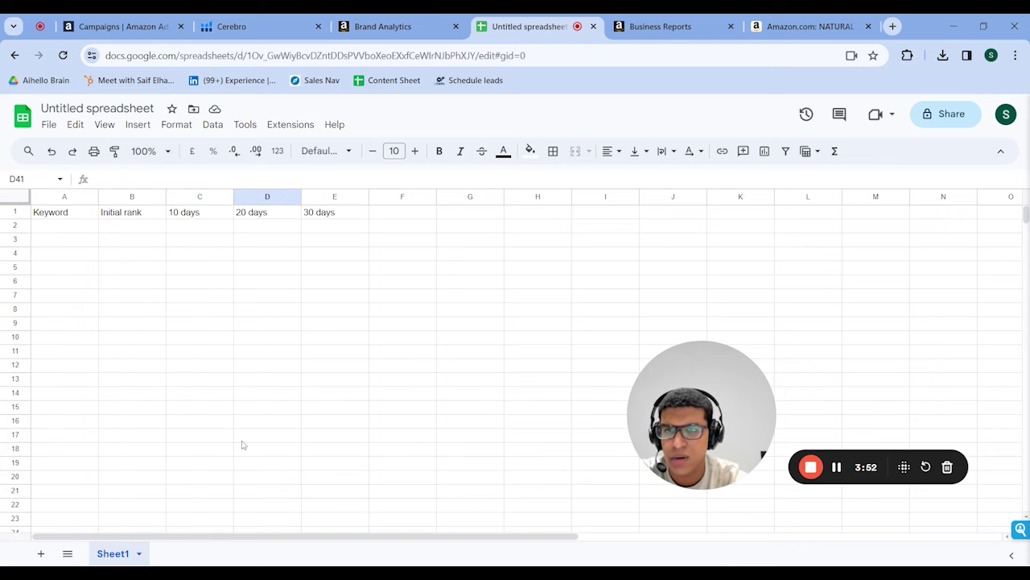
click(233, 150)
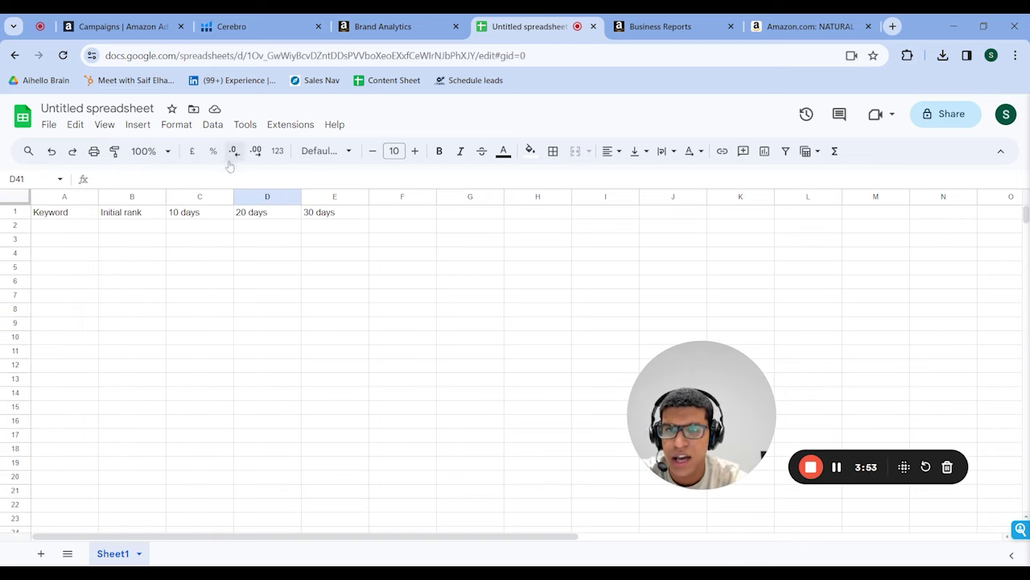
click(250, 199)
click(348, 197)
click(414, 337)
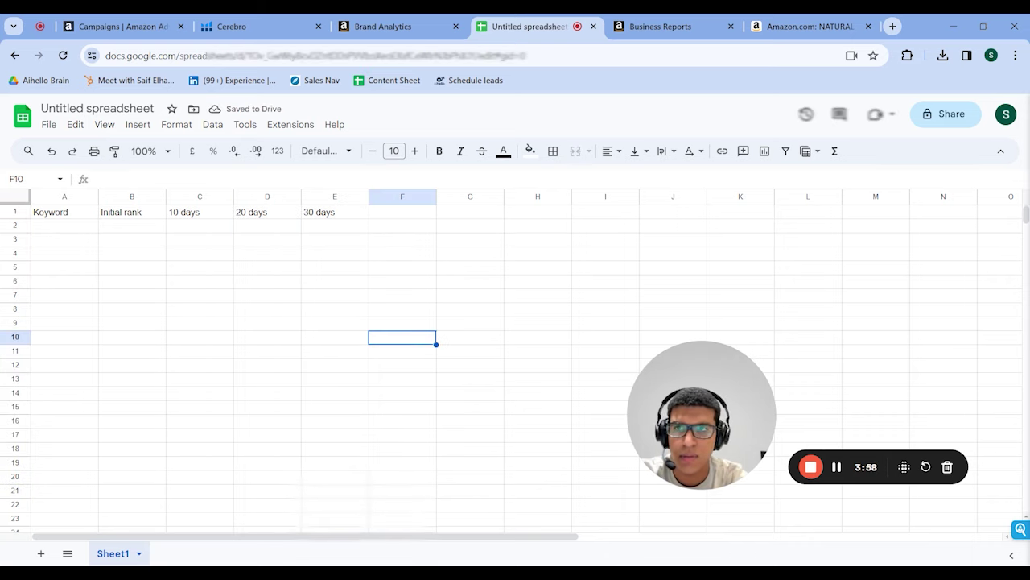
Step: Switch to the Amazon Ads campaign manager and start creating a new campaign, reaching the campaign type choice
click(122, 24)
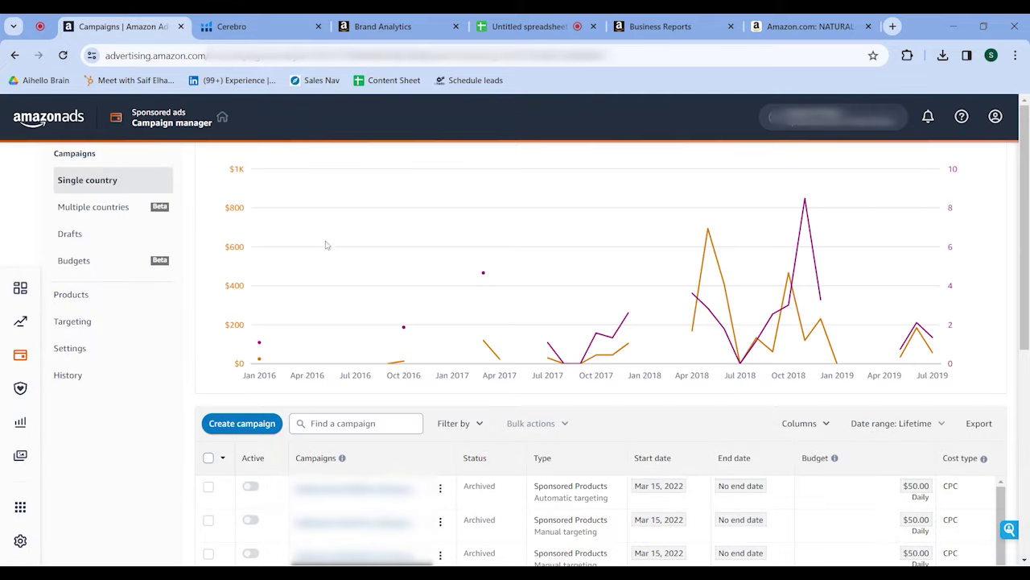
click(249, 467)
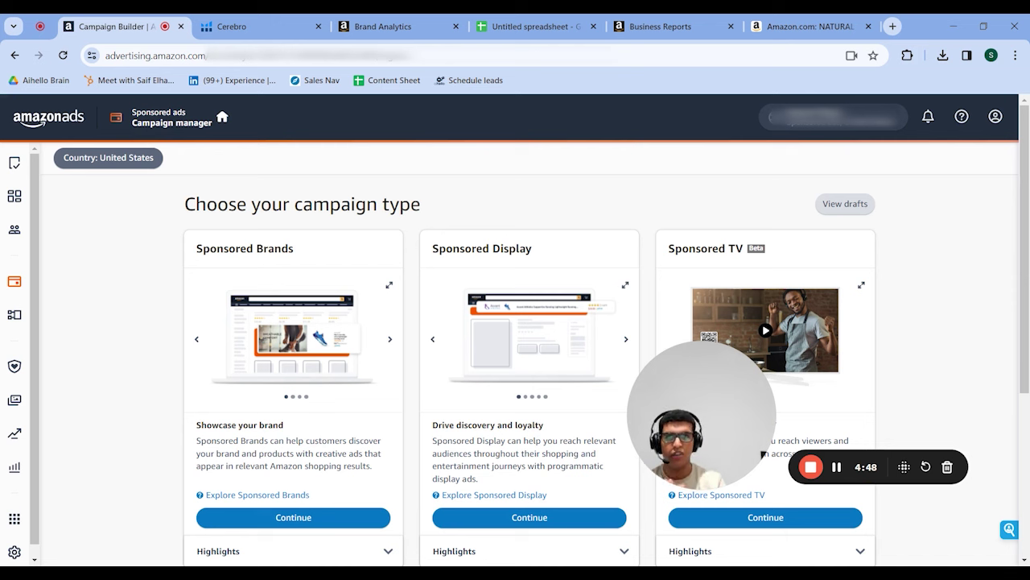
Step: Switch back to the Google Sheets tracking spreadsheet and fill cell C2 under 10 days with green
click(532, 25)
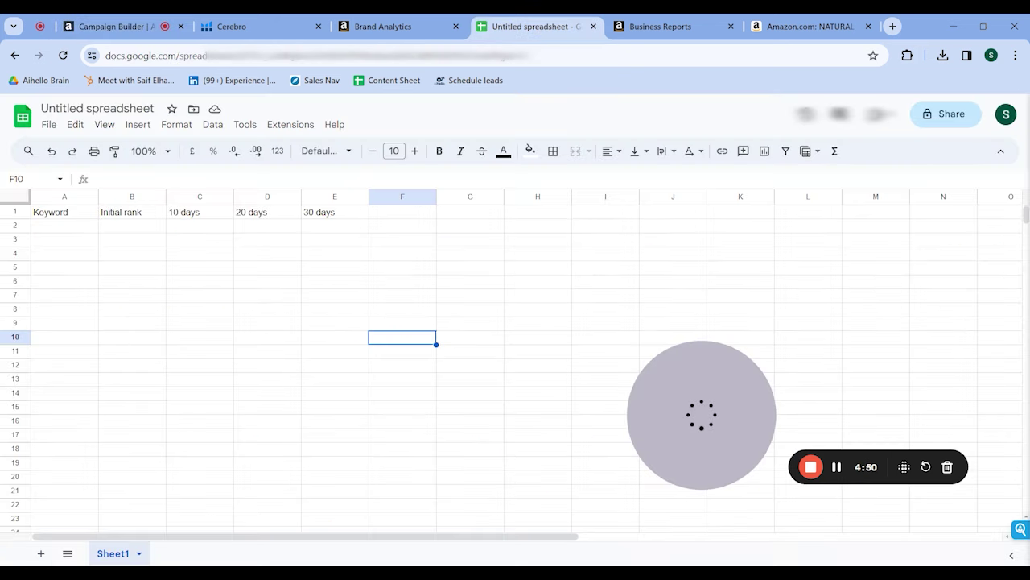
click(198, 228)
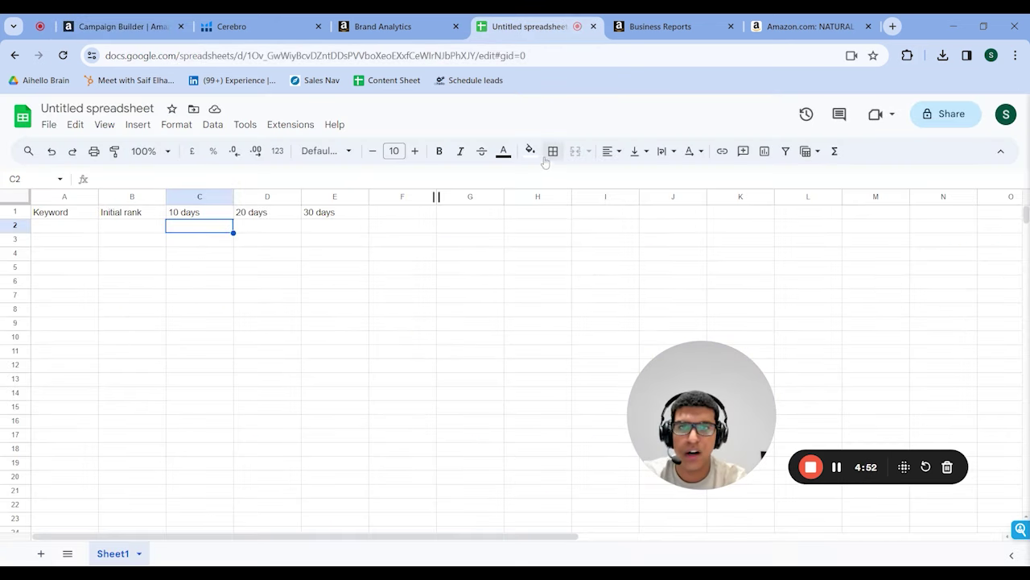
click(529, 151)
click(593, 213)
click(249, 249)
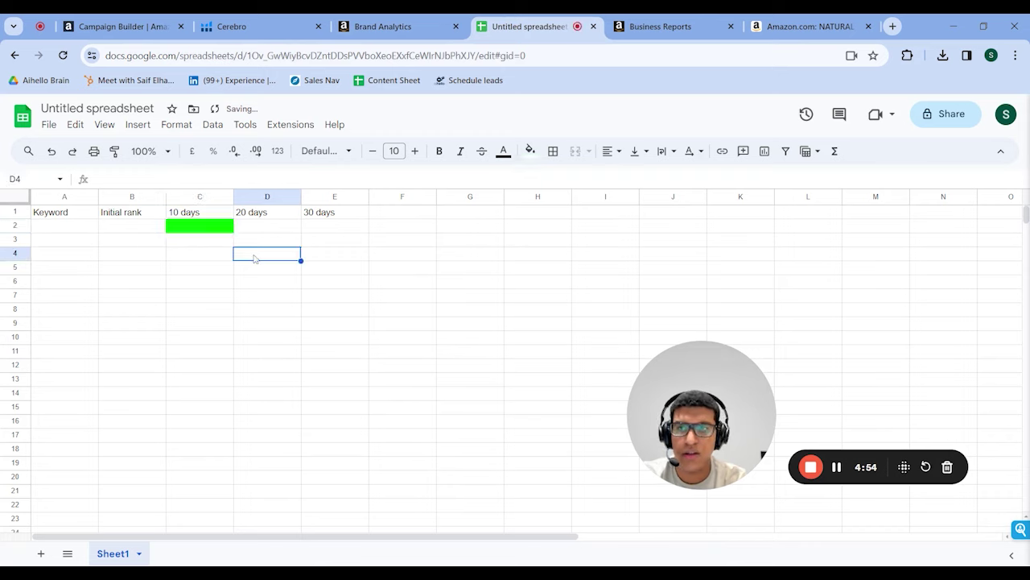
click(202, 228)
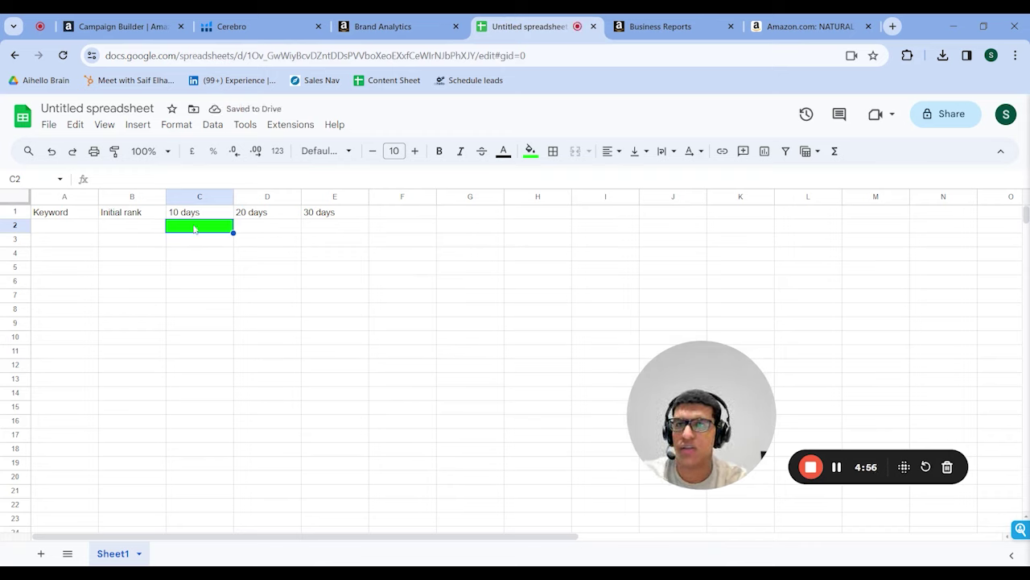
Step: Fill cell D2 under the 20 days header with red
click(273, 232)
click(529, 150)
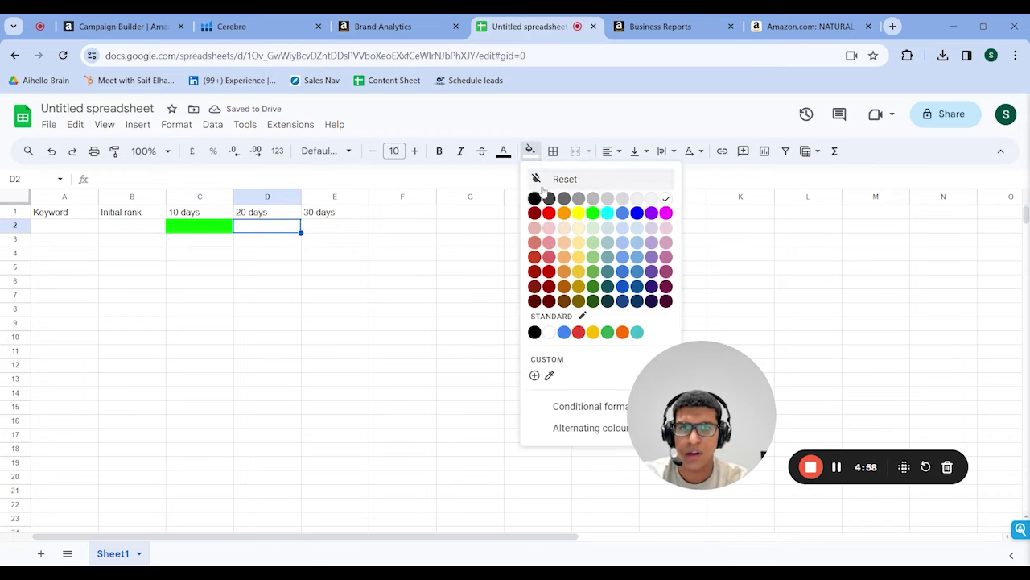
click(550, 213)
click(272, 282)
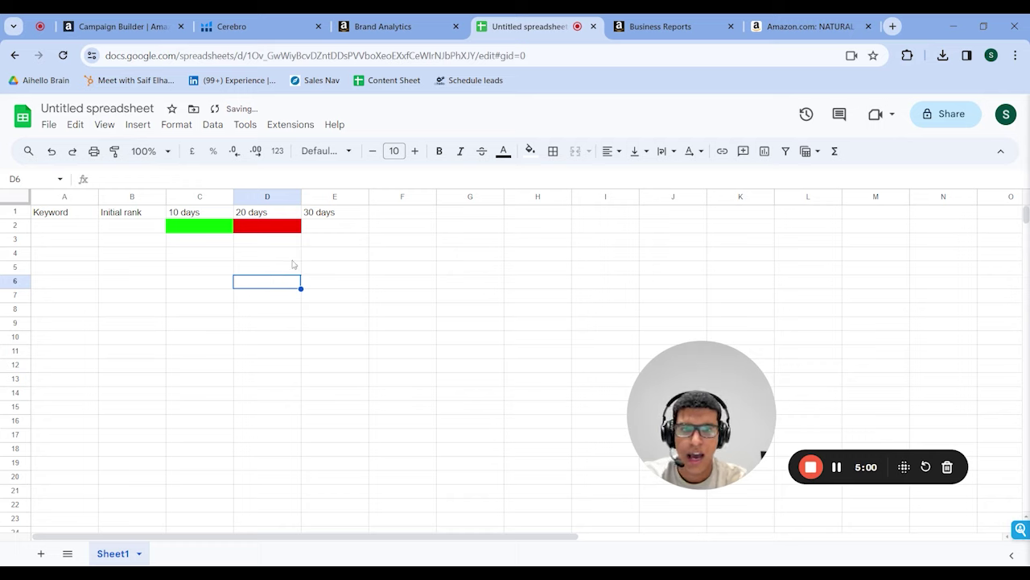
Step: Review the Keyword column and the 10, 20 and 30 days columns of the tracking sheet
drag(71, 229, 88, 540)
scroll(341, 382, up, 10)
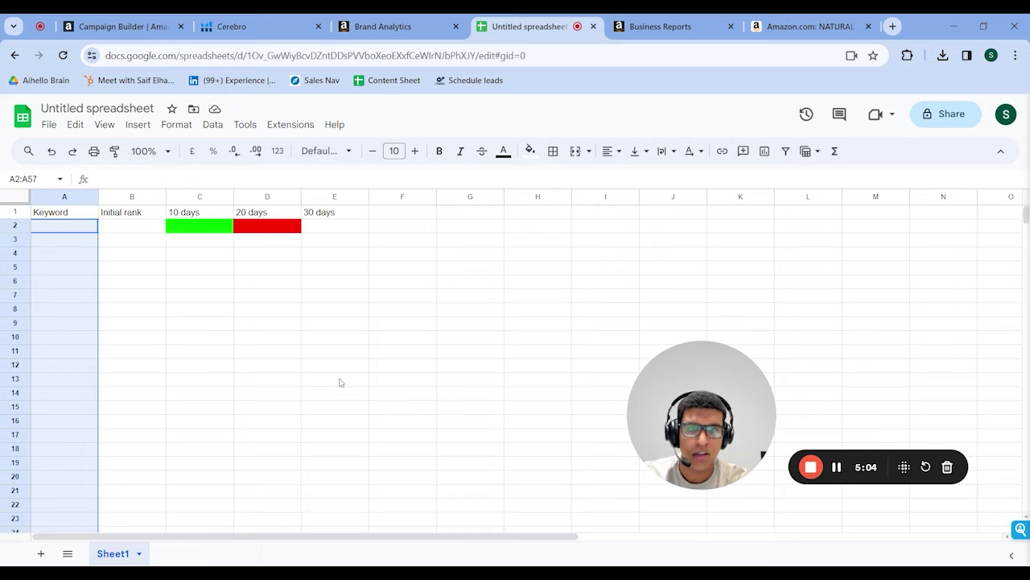
click(193, 198)
click(266, 197)
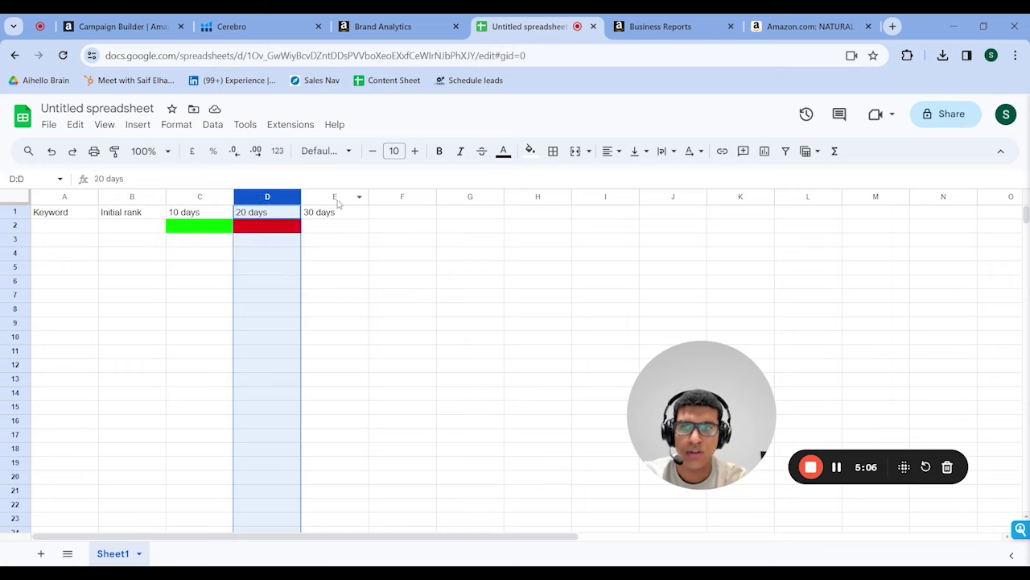
click(330, 197)
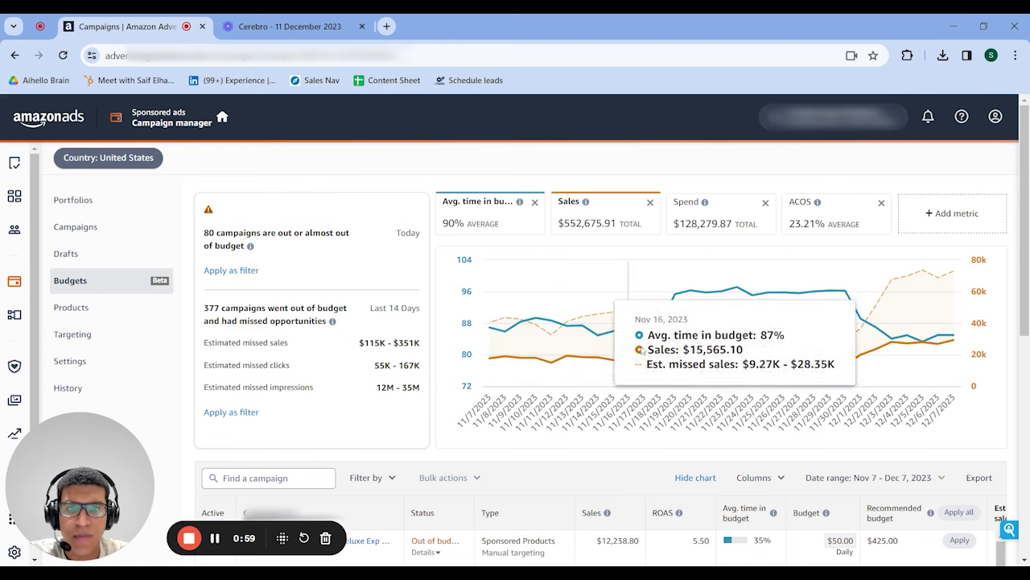
Step: Filter the campaigns on the Amazon Ads Budgets page to an advertising cost of sales (ACOS) less than 20%
scroll(397, 426, down, 1)
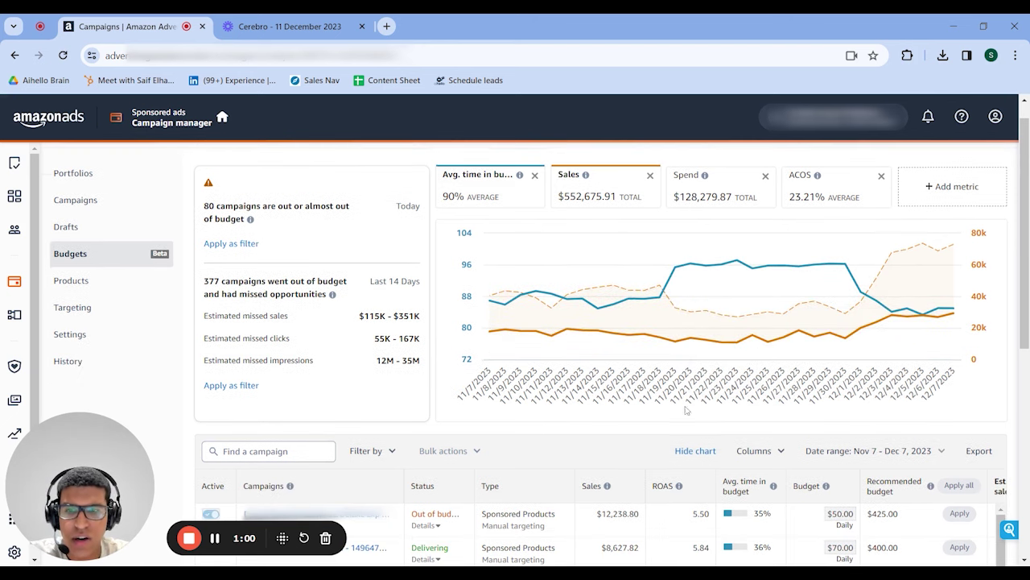
click(376, 453)
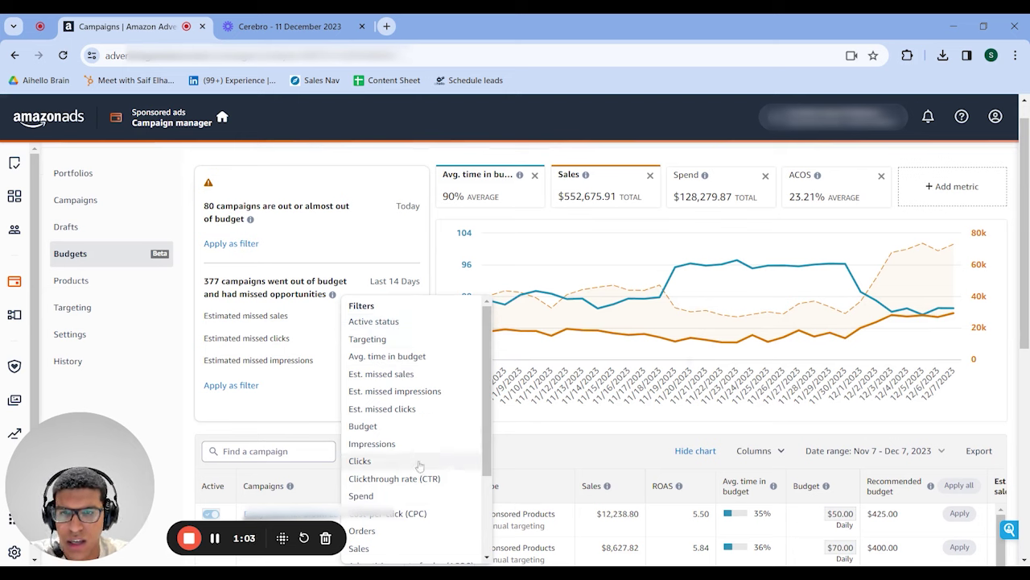
scroll(435, 407, down, 2)
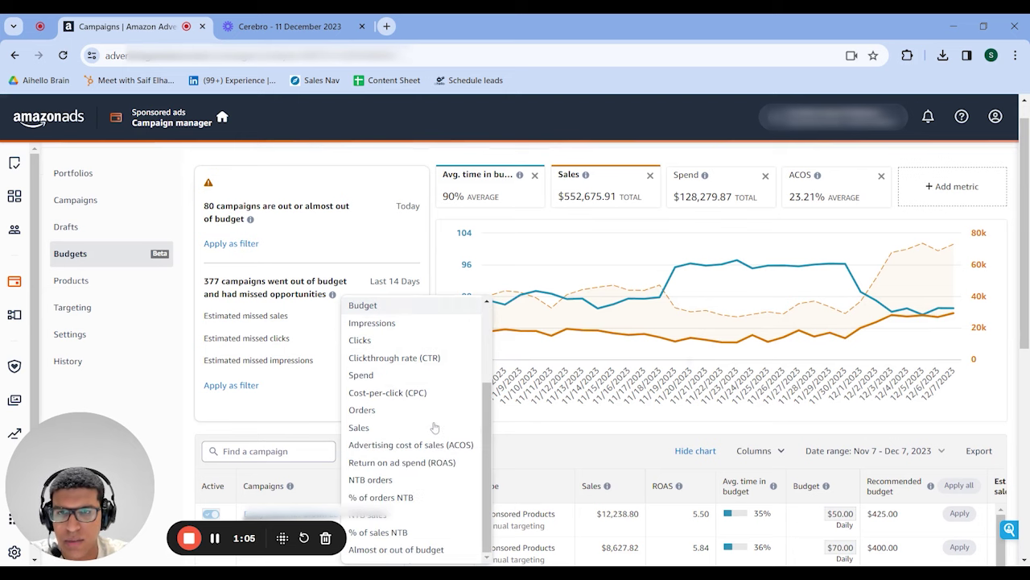
click(449, 447)
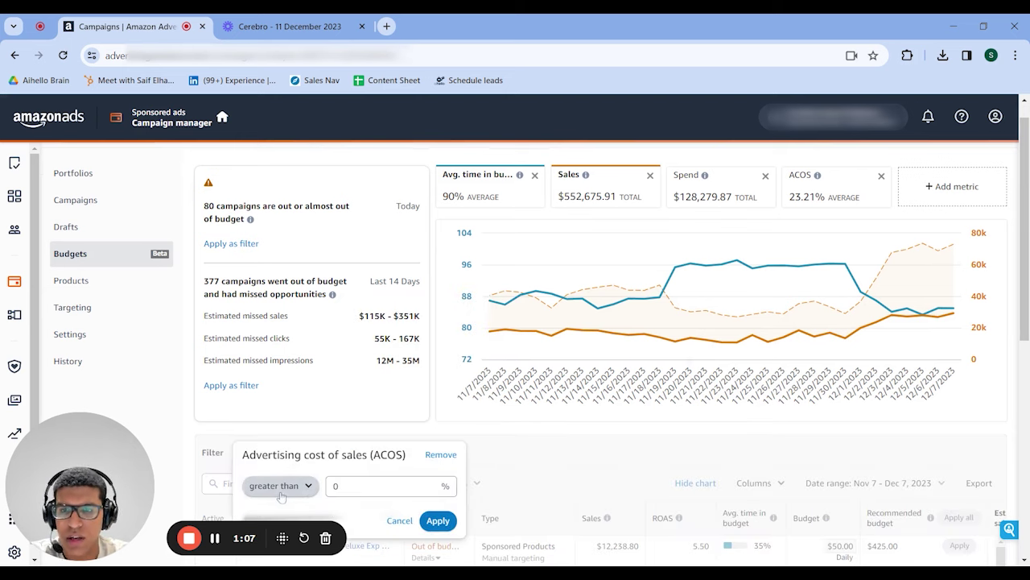
click(379, 486)
text(20)
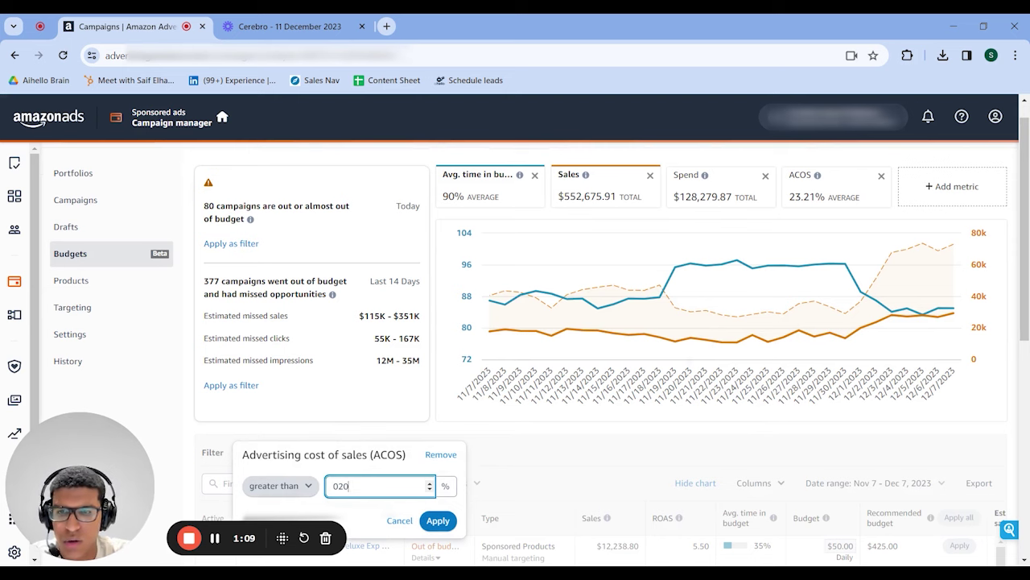
click(278, 485)
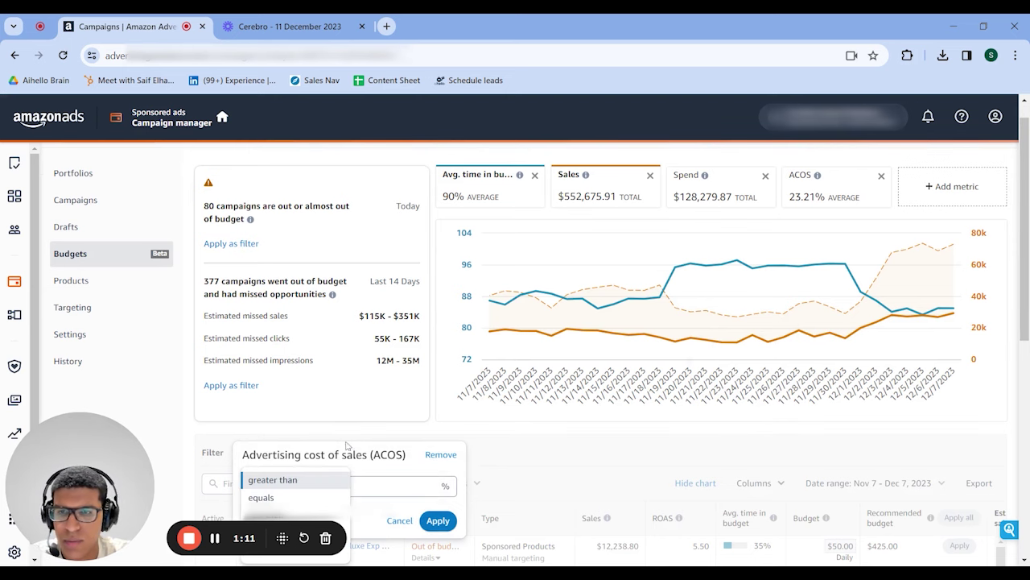
scroll(376, 469, down, 1)
click(305, 478)
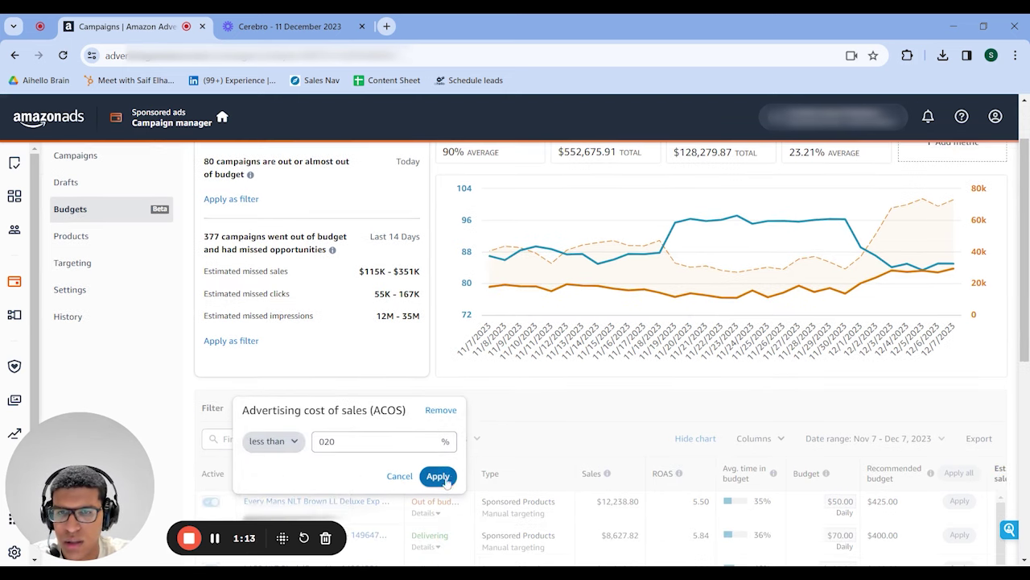
click(437, 475)
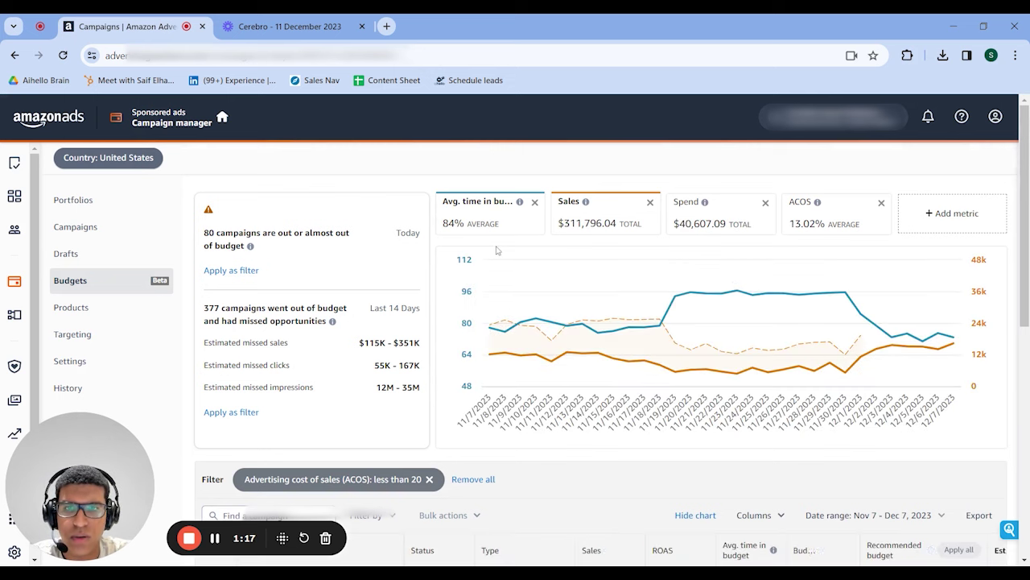
Step: Examine the filtered campaigns' average time in budget, sales, spend and ACOS, and compare their current budgets with the recommended ones
mouse_move(658, 325)
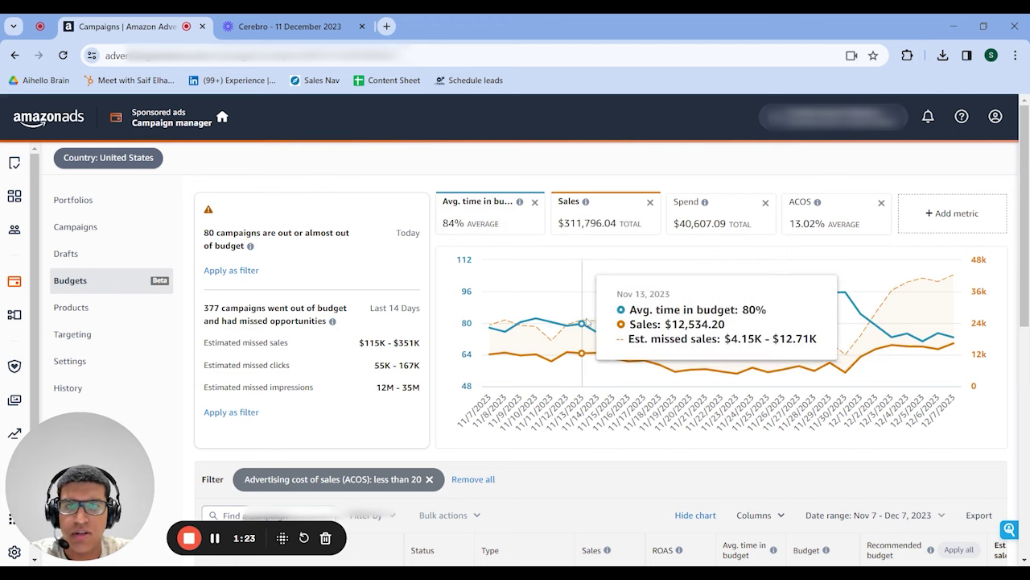
scroll(525, 492, down, 15)
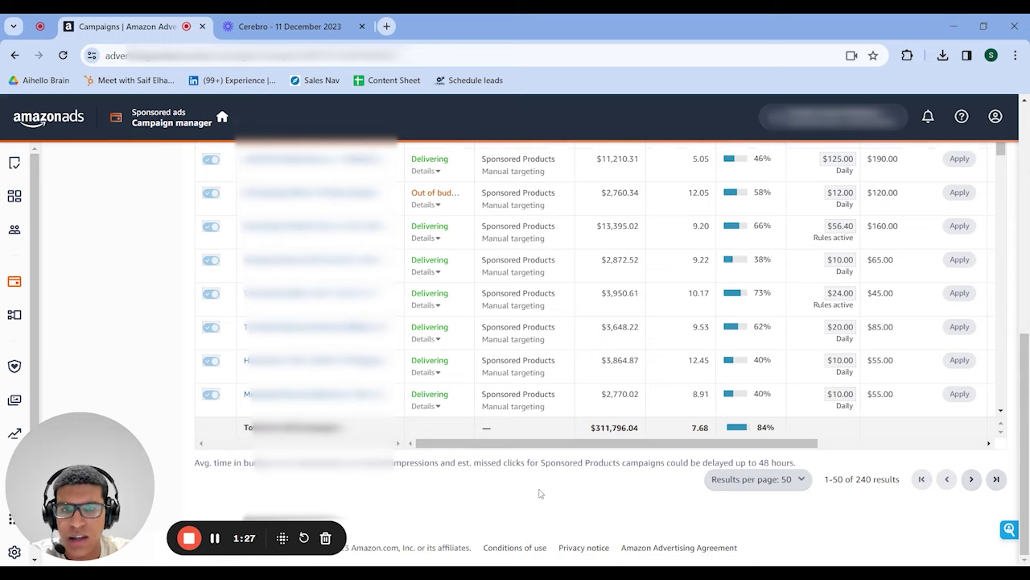
scroll(537, 491, up, 15)
scroll(576, 256, up, 1)
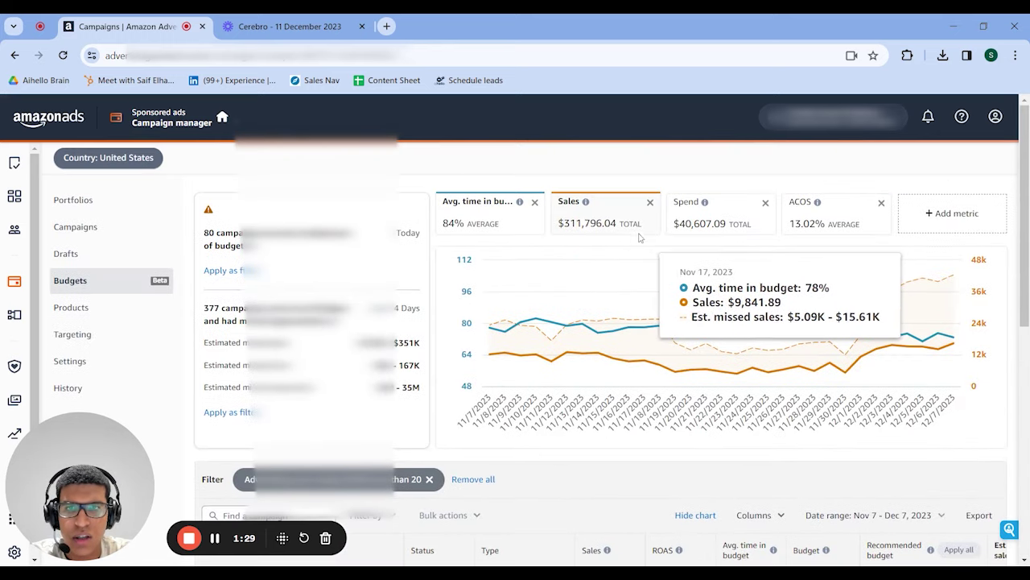
scroll(633, 332, down, 5)
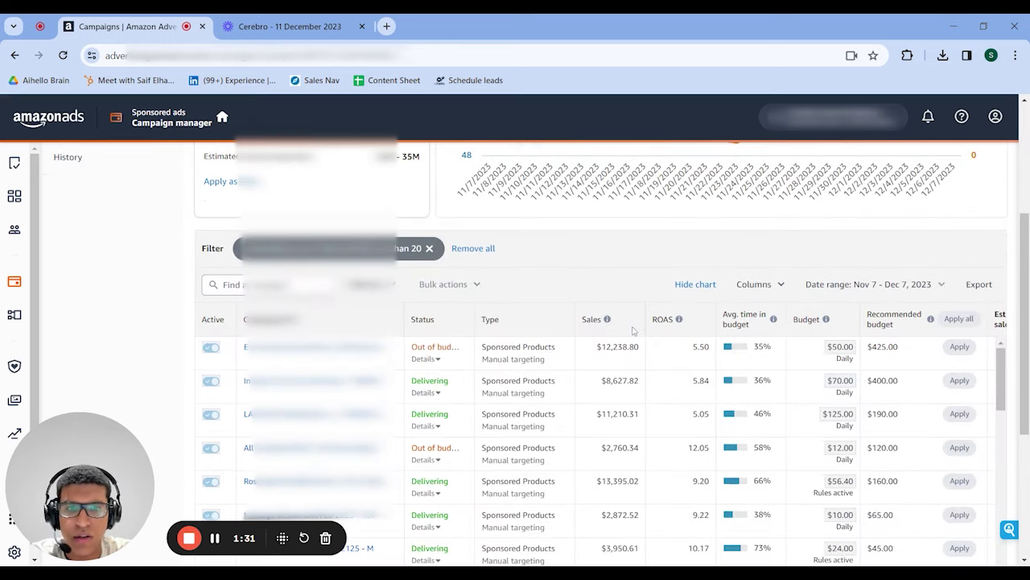
scroll(751, 256, down, 1)
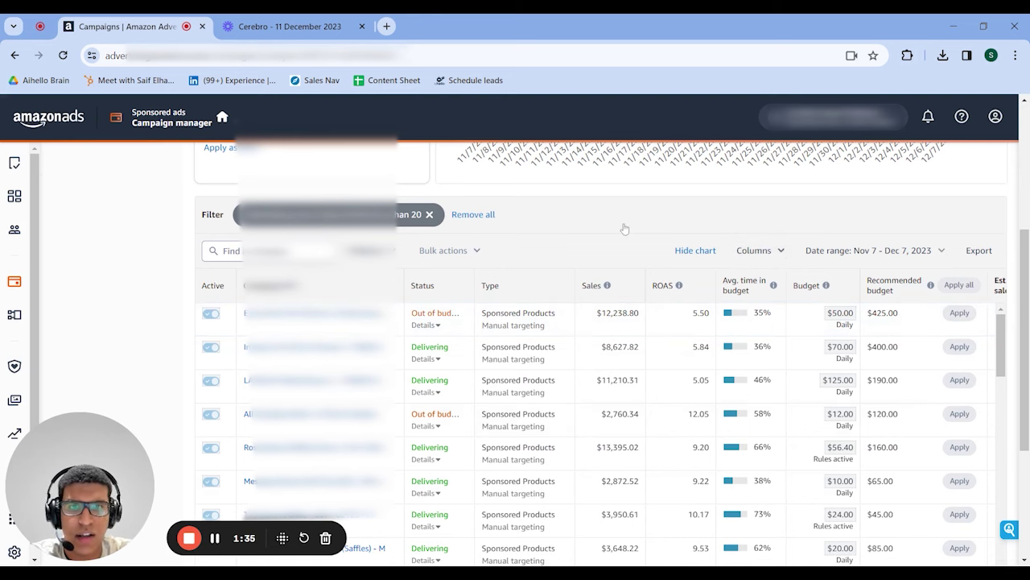
scroll(621, 227, up, 5)
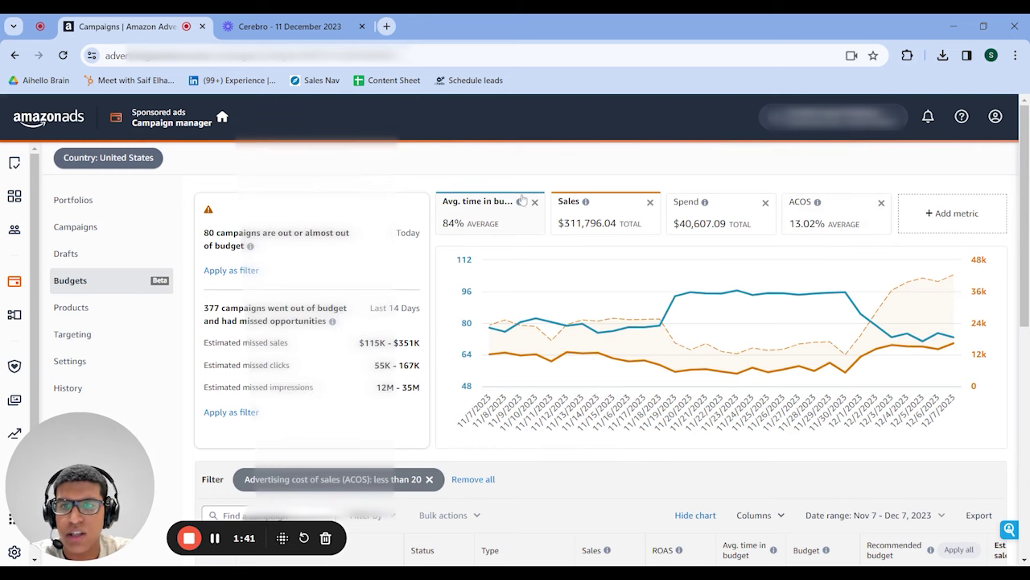
mouse_move(543, 274)
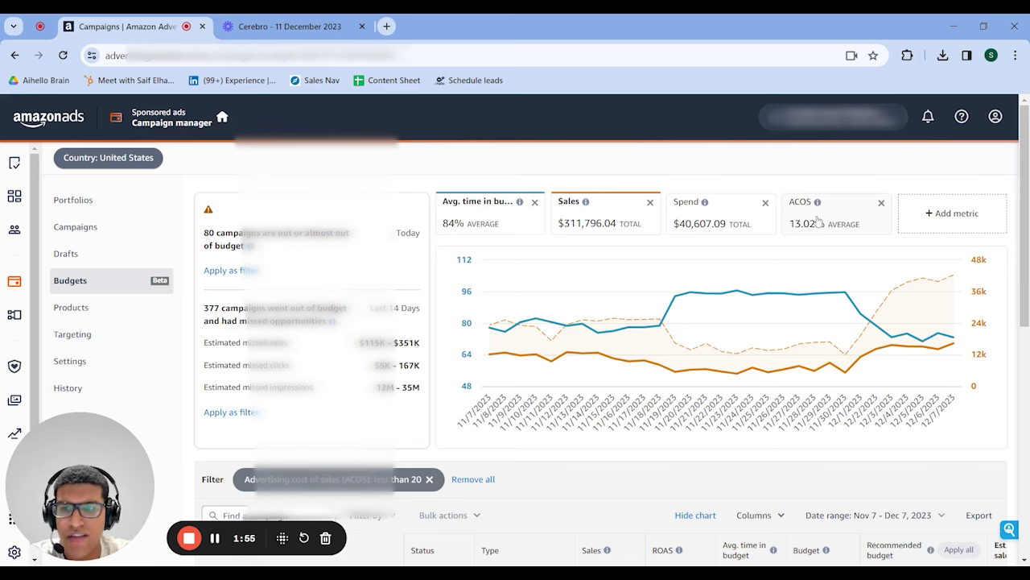
scroll(709, 297, down, 3)
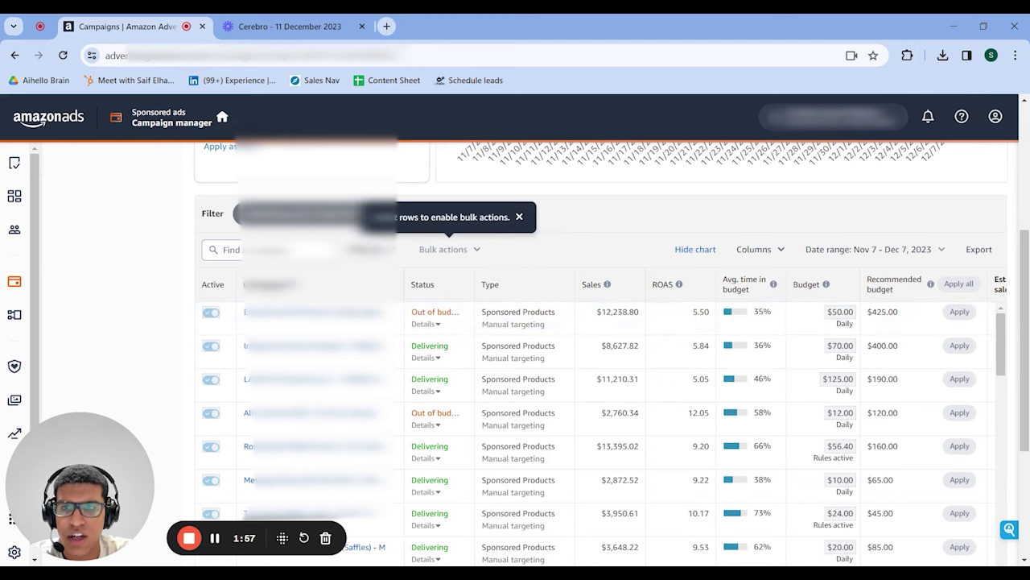
scroll(637, 234, up, 3)
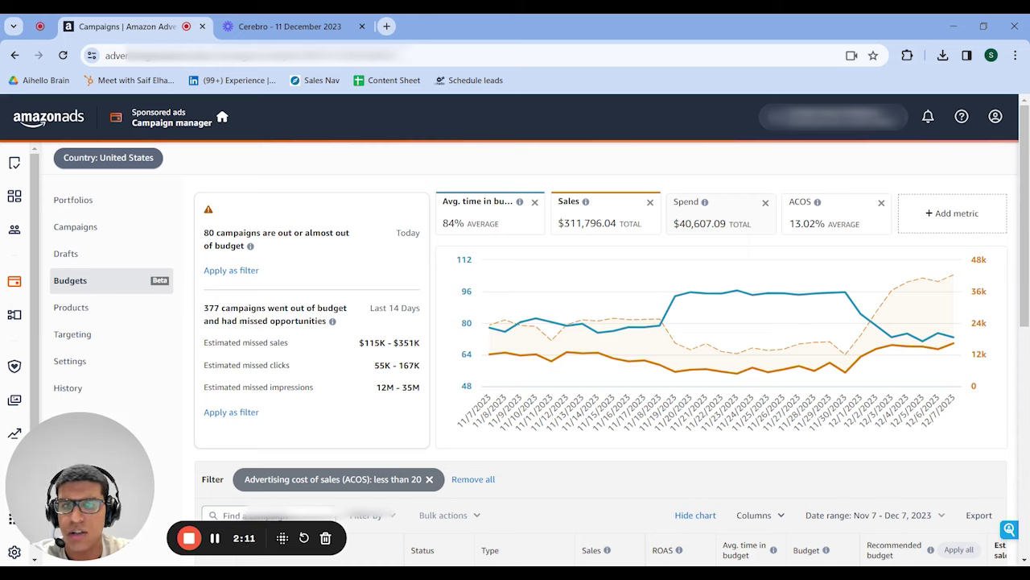
mouse_move(759, 273)
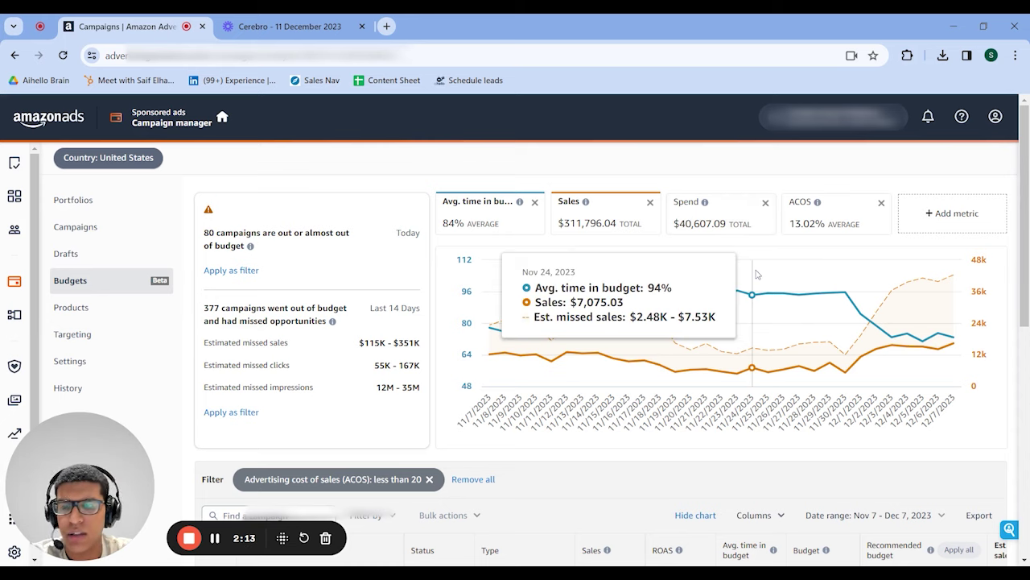